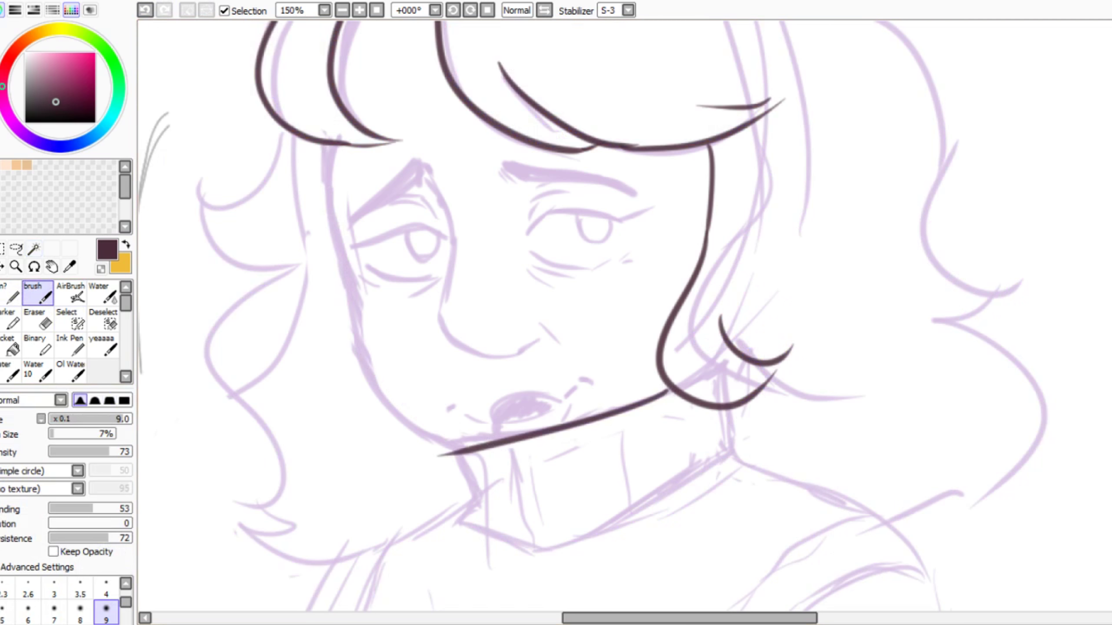
Step: Ink the turtleneck's lower edge and short fold lines over the sketch with the dark brush
drag(610, 455, 564, 490)
drag(465, 506, 435, 523)
drag(440, 528, 530, 561)
Step: Ink the face's left contour from the chin up to the fringe, thickening the cheek line and cleaning it up
mouse_move(450, 450)
mouse_down()
mouse_move(363, 385)
mouse_move(325, 289)
mouse_up()
drag(352, 289, 380, 396)
key(e)
mouse_move(319, 145)
mouse_down()
mouse_move(356, 290)
mouse_move(354, 386)
mouse_up()
key(b)
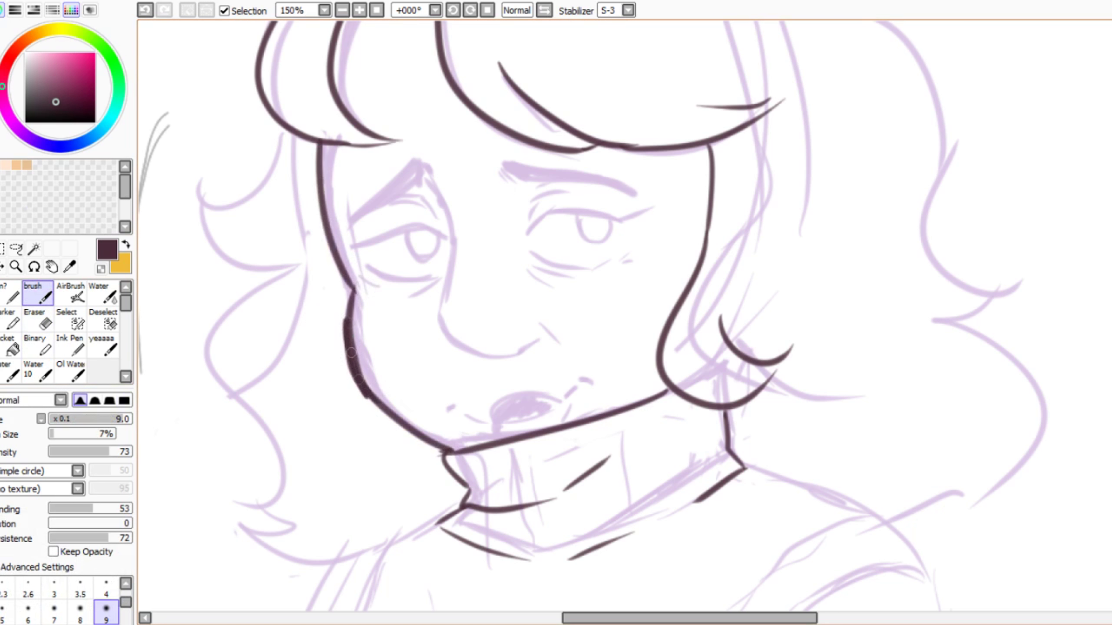
key(e)
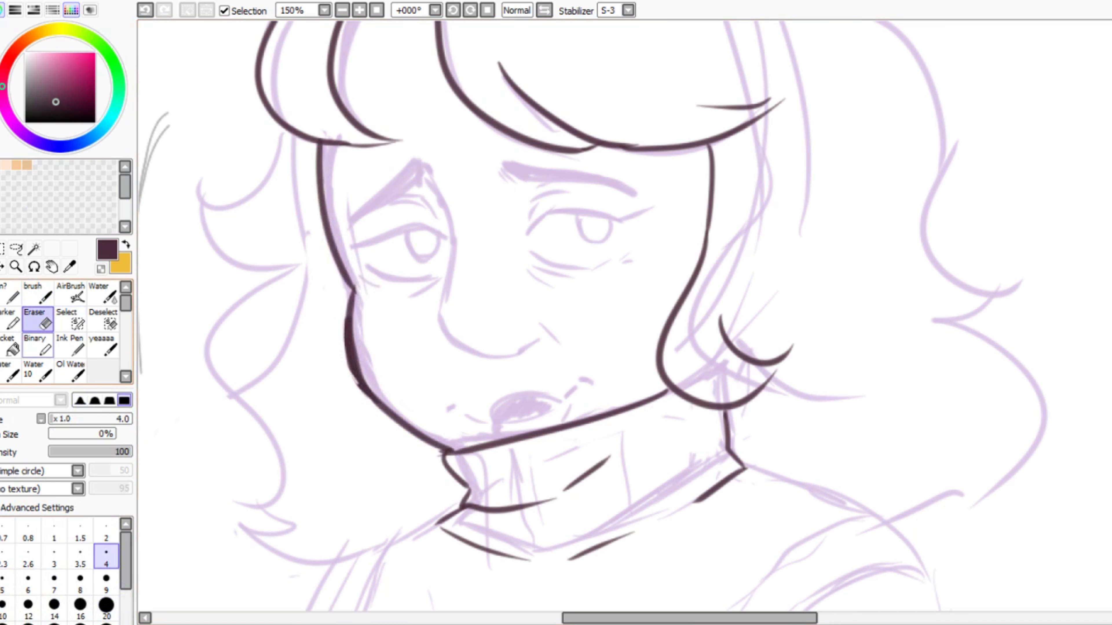
Step: Ink the nose from the brow down to the nostril, and the left upper eyelid
key(b)
mouse_move(430, 185)
mouse_down()
mouse_move(459, 343)
mouse_move(541, 333)
mouse_up()
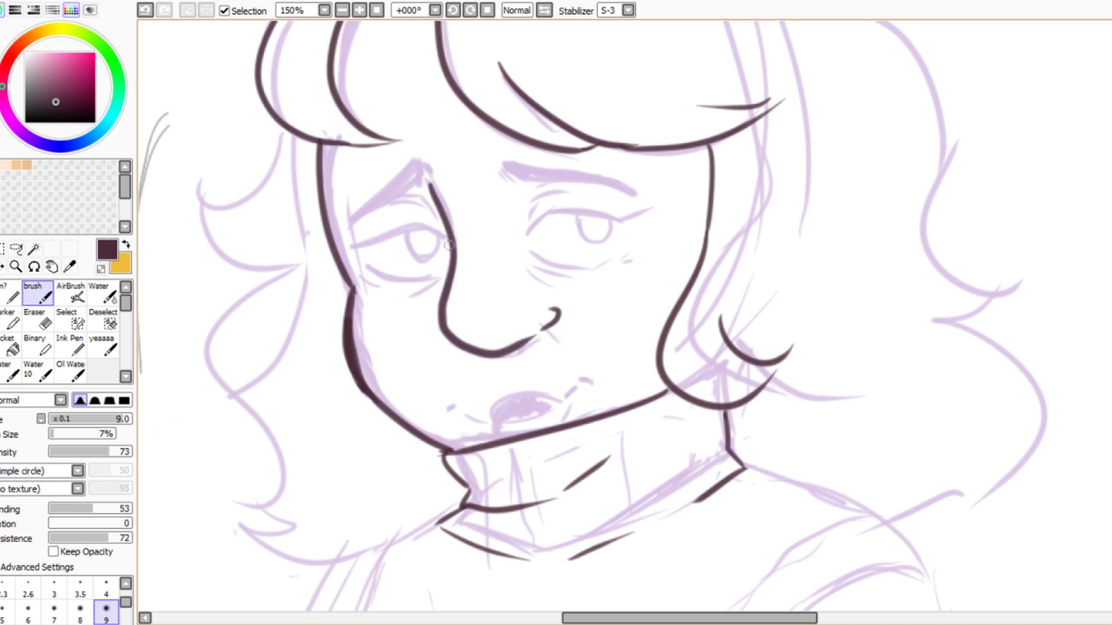
key(e)
drag(463, 241, 455, 240)
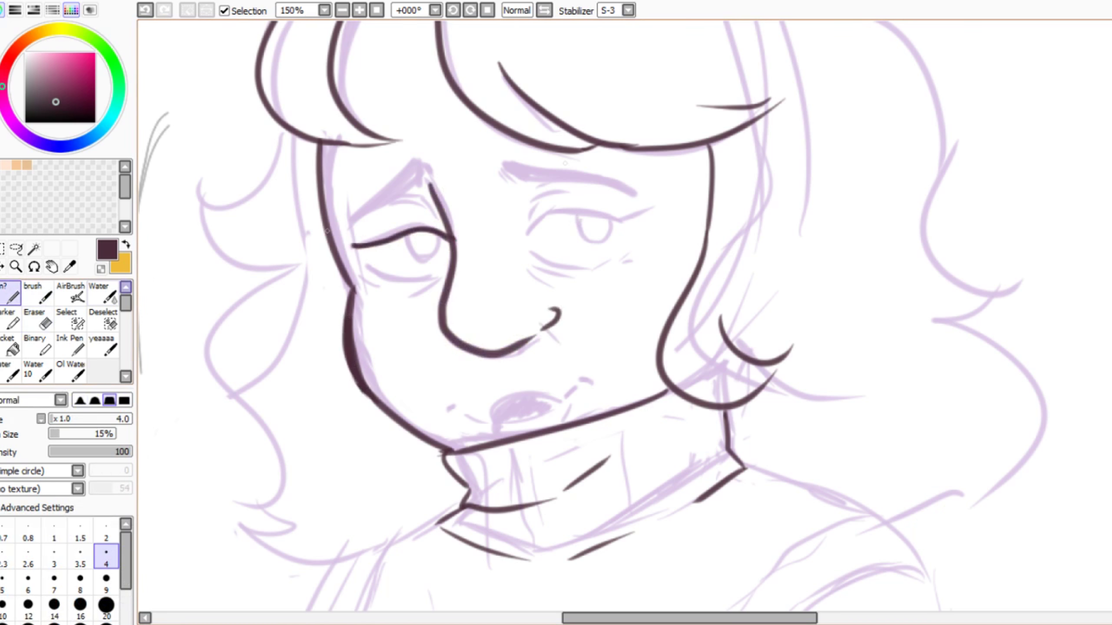
Step: Ink the remaining eyelid lines, both filled eyebrows, the cheek crease and the mouth
key(b)
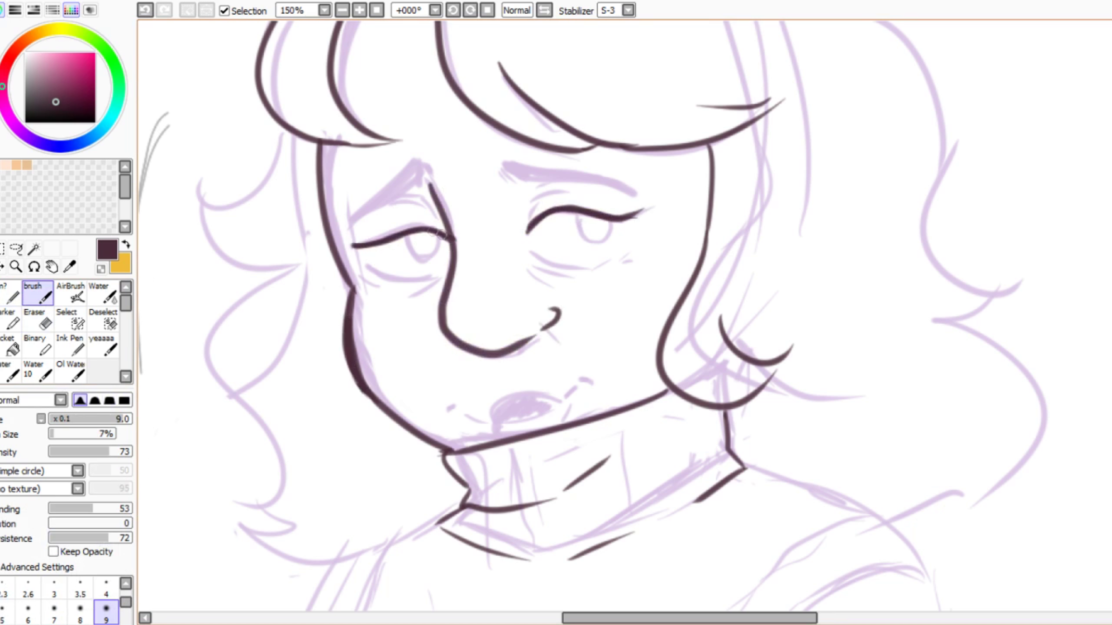
drag(404, 198, 409, 187)
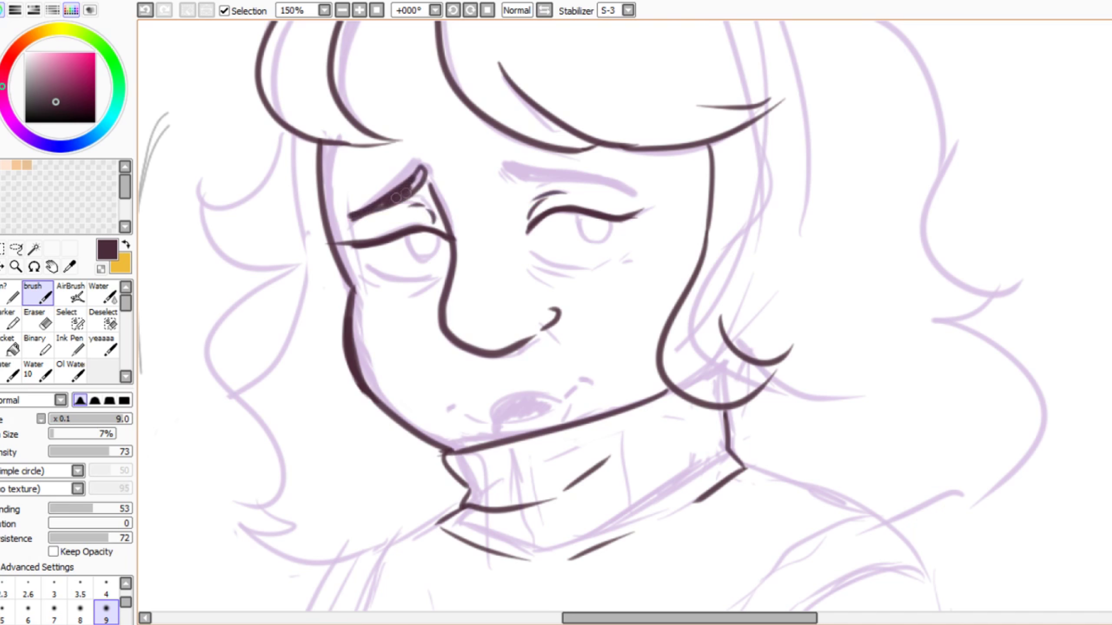
mouse_move(611, 195)
mouse_down()
mouse_move(503, 173)
mouse_move(609, 195)
mouse_move(563, 186)
mouse_up()
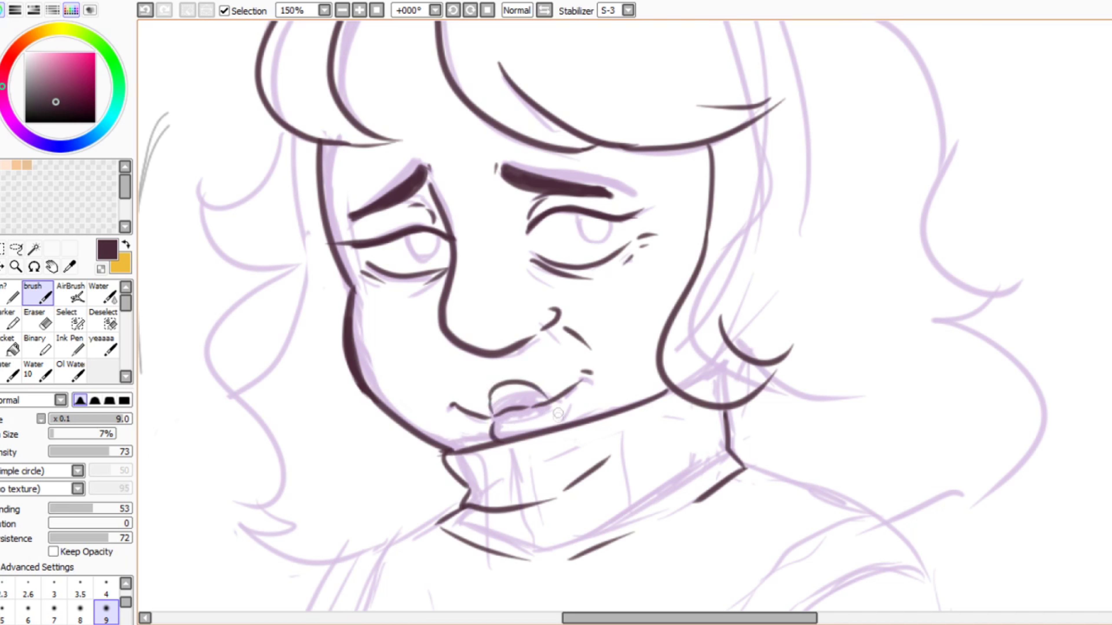
Step: Select the area outside the face with the Magic Wand and ink the wavy hair on the left side
scroll(559, 414, down, 3)
scroll(558, 414, up, 2)
key(w)
click(876, 131)
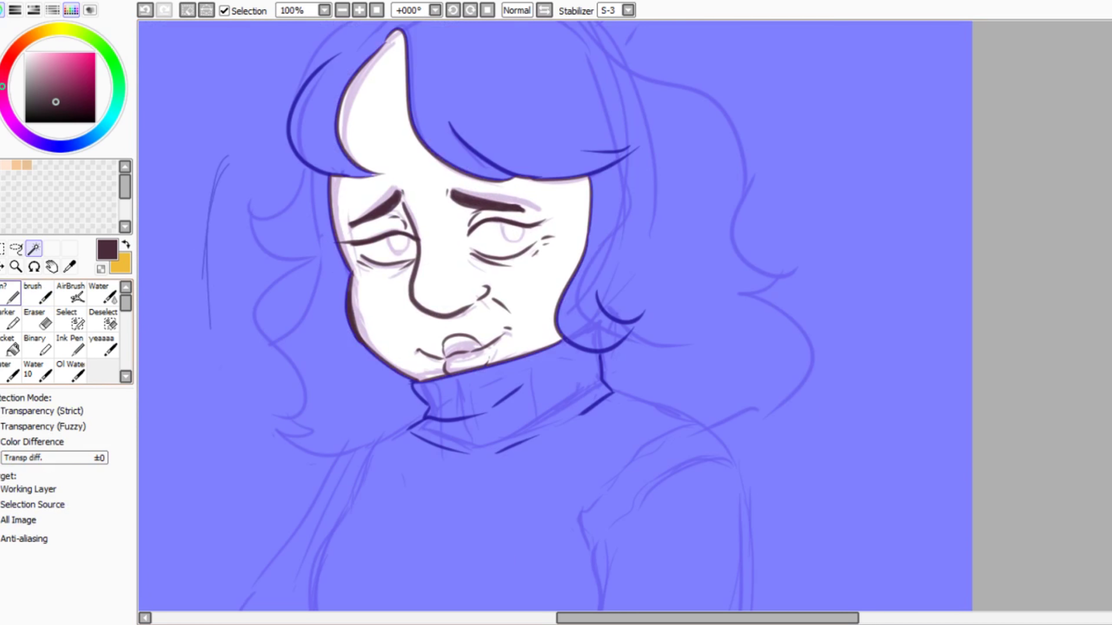
key(b)
mouse_move(304, 165)
mouse_down()
mouse_move(254, 333)
mouse_move(396, 433)
mouse_move(378, 505)
mouse_up()
Step: Ink the hair's crown outline and the wave on the upper right, redrawing strokes that miss the sketch
mouse_move(315, 131)
mouse_down()
mouse_move(630, 140)
mouse_move(732, 243)
mouse_move(715, 322)
mouse_up()
key(ctrl+z)
key(ctrl+z)
mouse_move(414, 57)
mouse_down()
mouse_move(639, 149)
mouse_move(736, 333)
mouse_up()
key(ctrl+z)
key(ctrl+z)
mouse_move(652, 151)
mouse_down()
mouse_move(727, 289)
mouse_move(716, 317)
mouse_move(779, 349)
mouse_up()
key(ctrl+z)
drag(722, 211, 759, 346)
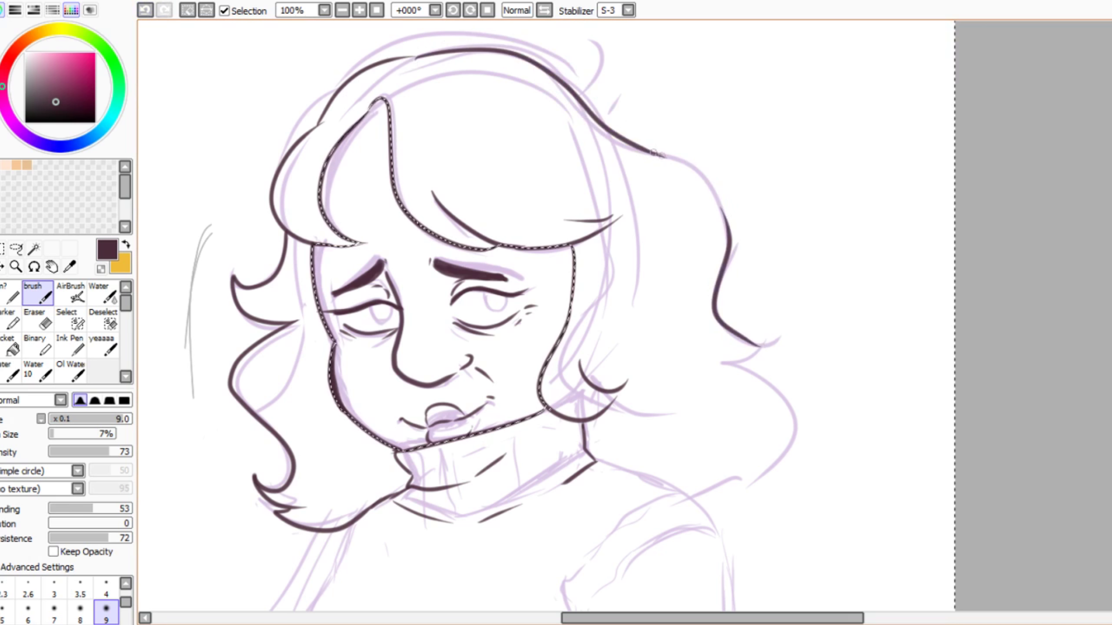
Step: Join the crown to the right-hand hair wave and ink the large lower right curl down to the shoulder
drag(655, 152, 736, 243)
key(e)
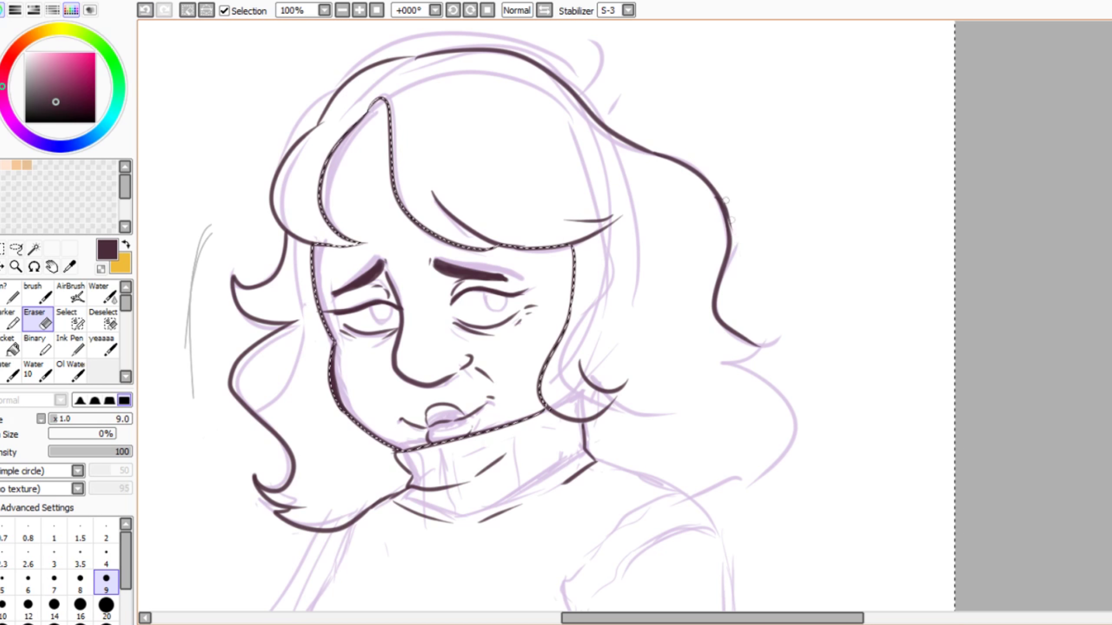
scroll(744, 394, up, 2)
key(b)
drag(453, 232, 482, 423)
drag(489, 403, 407, 446)
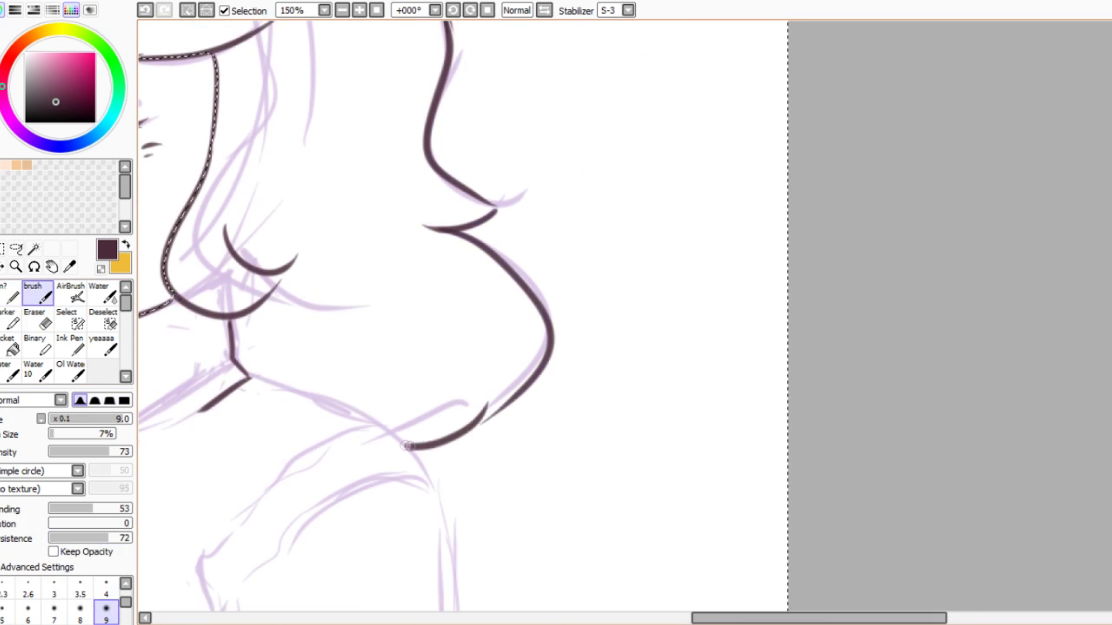
Step: Clear the selection and ink the right shoulder line from the collar to beneath the hair
scroll(407, 445, down, 2)
scroll(407, 446, up, 2)
scroll(407, 446, down, 2)
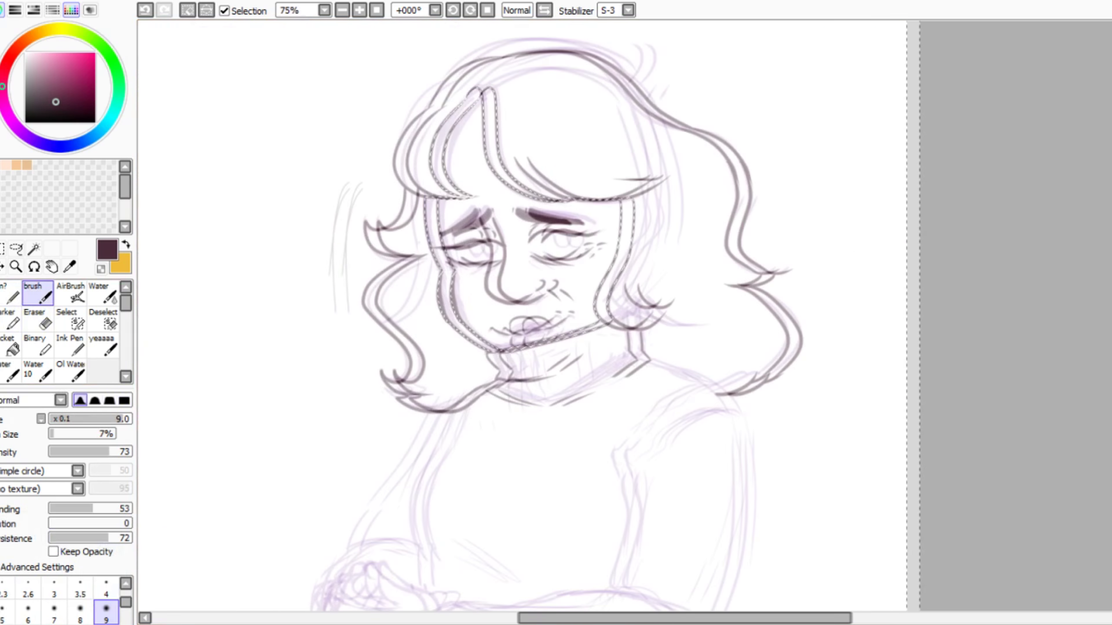
key(ctrl+d)
scroll(569, 306, up, 1)
key(w)
scroll(569, 306, down, 3)
key(b)
drag(659, 184, 708, 204)
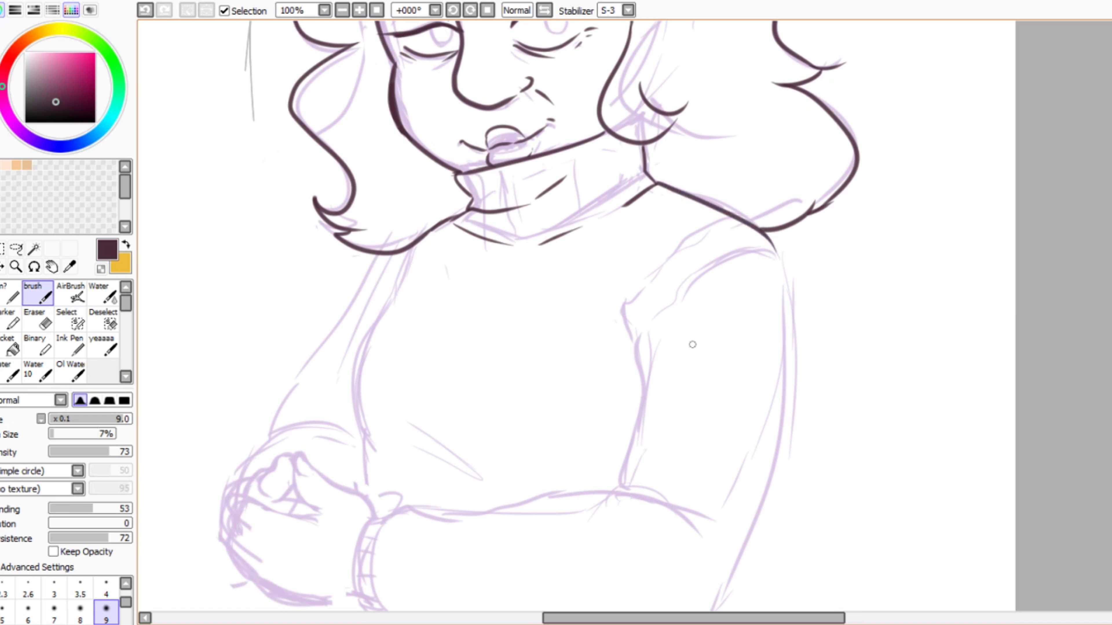
Step: Ink the left sleeve, the torso's left side and folds, and the right arm's inner edge with its elbow creases
drag(375, 255, 254, 472)
drag(409, 254, 375, 449)
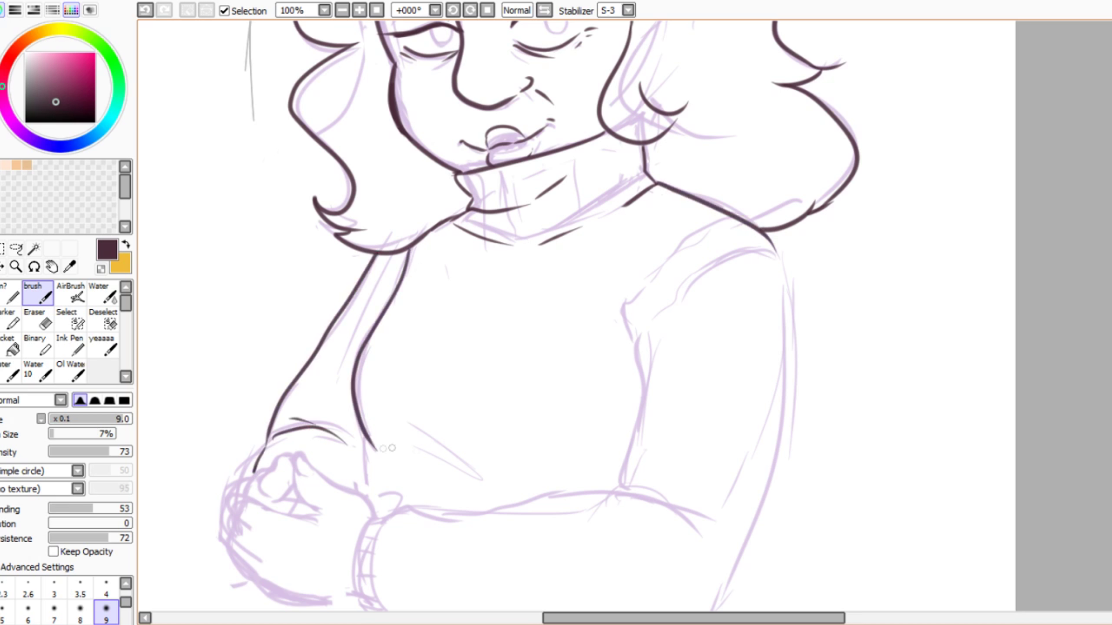
drag(627, 314, 696, 539)
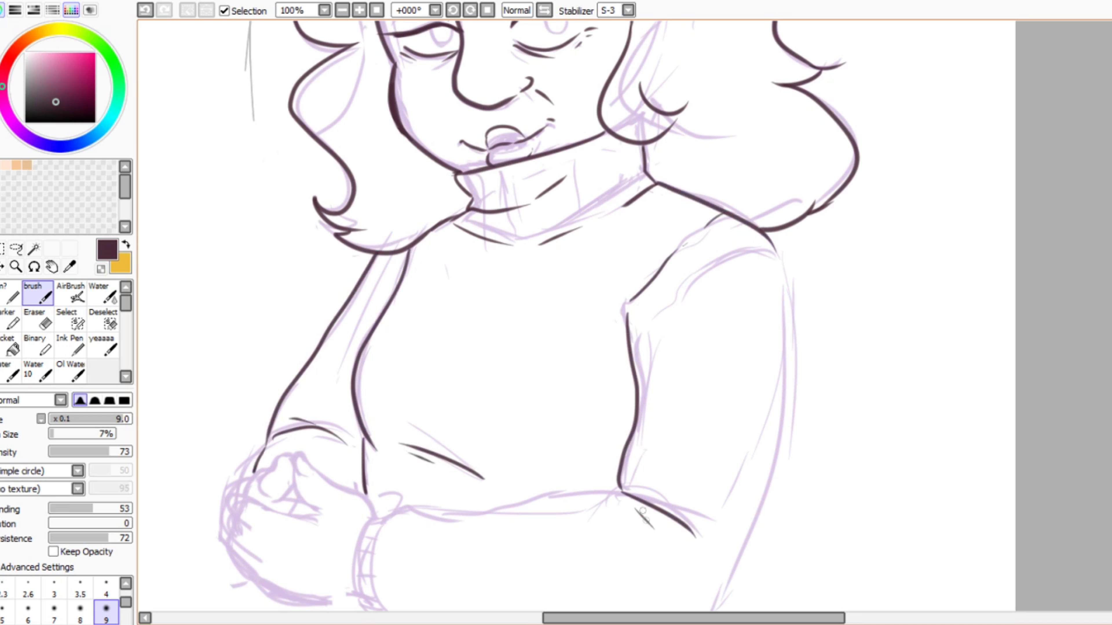
drag(635, 511, 653, 531)
Step: Ink the right arm's outer edge down to the elbow and both edges of the folded forearm
scroll(635, 526, down, 3)
drag(747, 132, 662, 527)
drag(470, 399, 357, 419)
drag(350, 499, 580, 537)
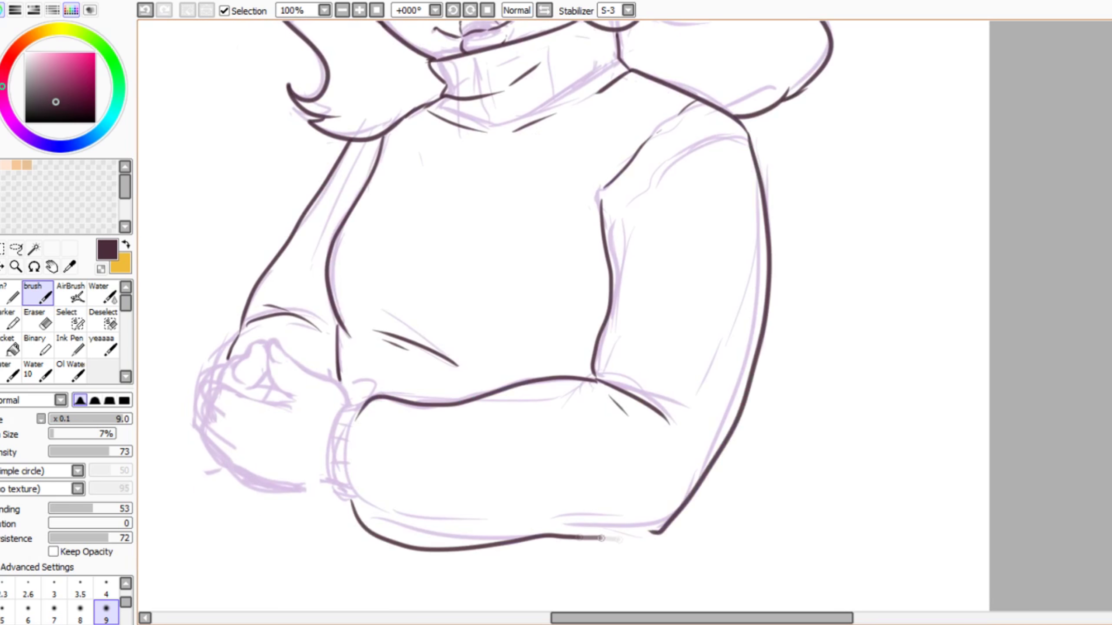
key(e)
key(b)
Step: Ink the sleeve cuff at the wrist and its short ribbing lines
scroll(652, 535, up, 2)
scroll(653, 535, down, 3)
mouse_move(525, 236)
mouse_down()
mouse_move(455, 326)
mouse_move(501, 427)
mouse_up()
drag(462, 396, 497, 405)
drag(460, 316, 493, 326)
key(ctrl+z)
drag(459, 359, 495, 365)
drag(472, 276, 510, 285)
drag(495, 238, 521, 249)
Step: Ink the front hand's thumb, fingers and lower outline, thickening the line along the bottom of the palm
mouse_move(499, 228)
mouse_down()
mouse_move(447, 174)
mouse_move(385, 228)
mouse_move(199, 180)
mouse_up()
drag(197, 212, 284, 287)
drag(214, 276, 276, 324)
mouse_move(195, 211)
mouse_down()
mouse_move(217, 283)
mouse_move(262, 363)
mouse_move(458, 404)
mouse_up()
drag(267, 370, 368, 406)
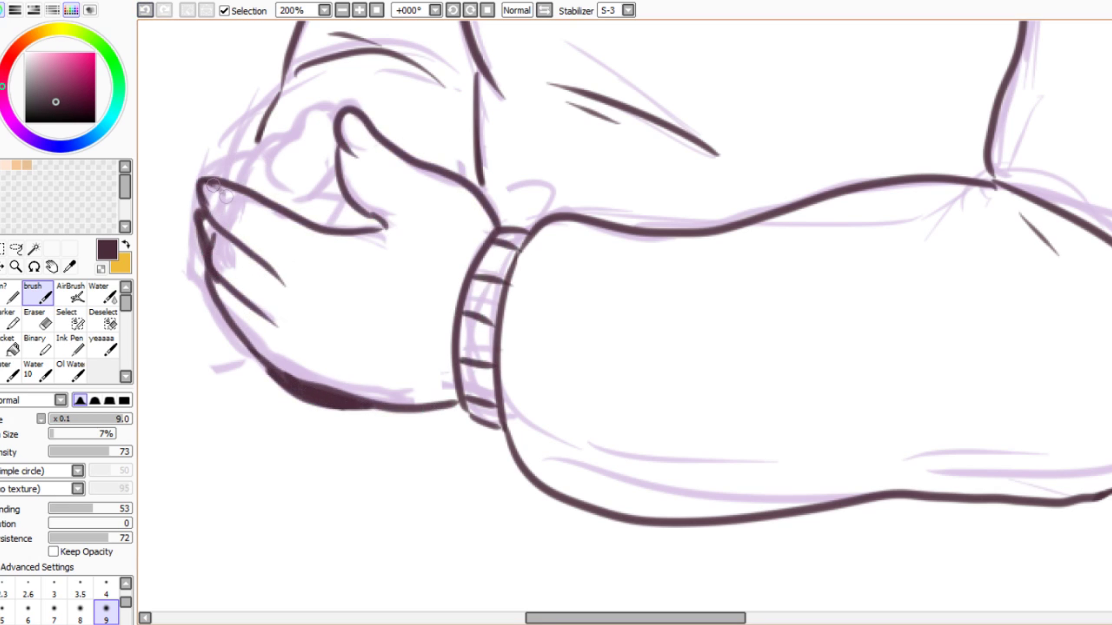
drag(202, 179, 236, 319)
Step: Ink the other hand's thumb and knuckle behind the front hand, and the small fold at the wrist
drag(329, 312, 372, 259)
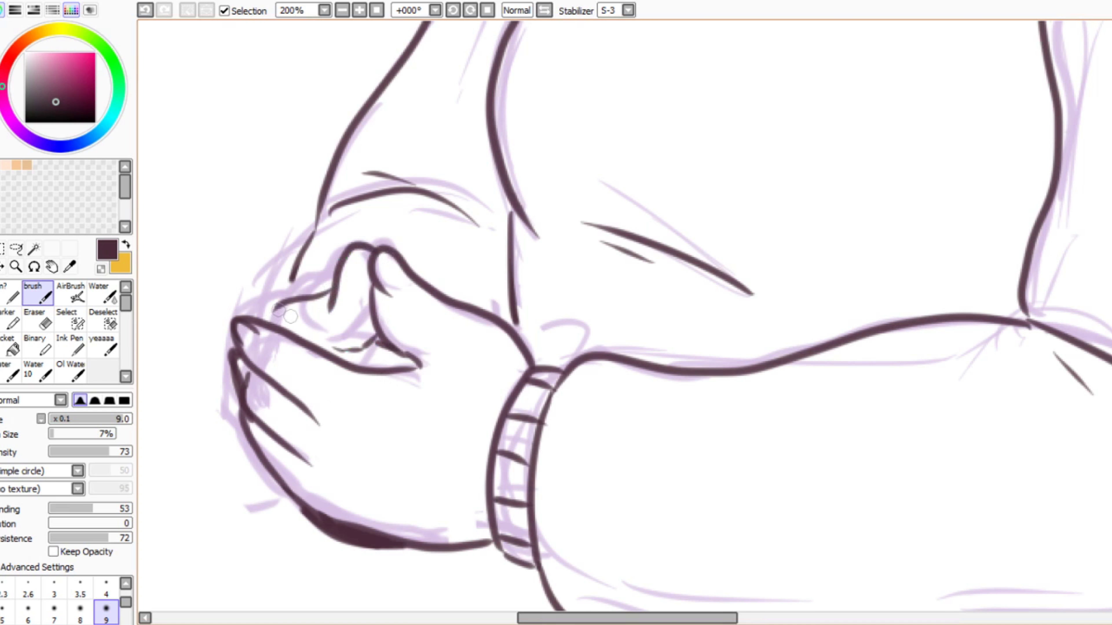
key(ctrl+z)
drag(330, 277, 261, 317)
key(ctrl+z)
drag(518, 335, 535, 363)
key(ctrl+z)
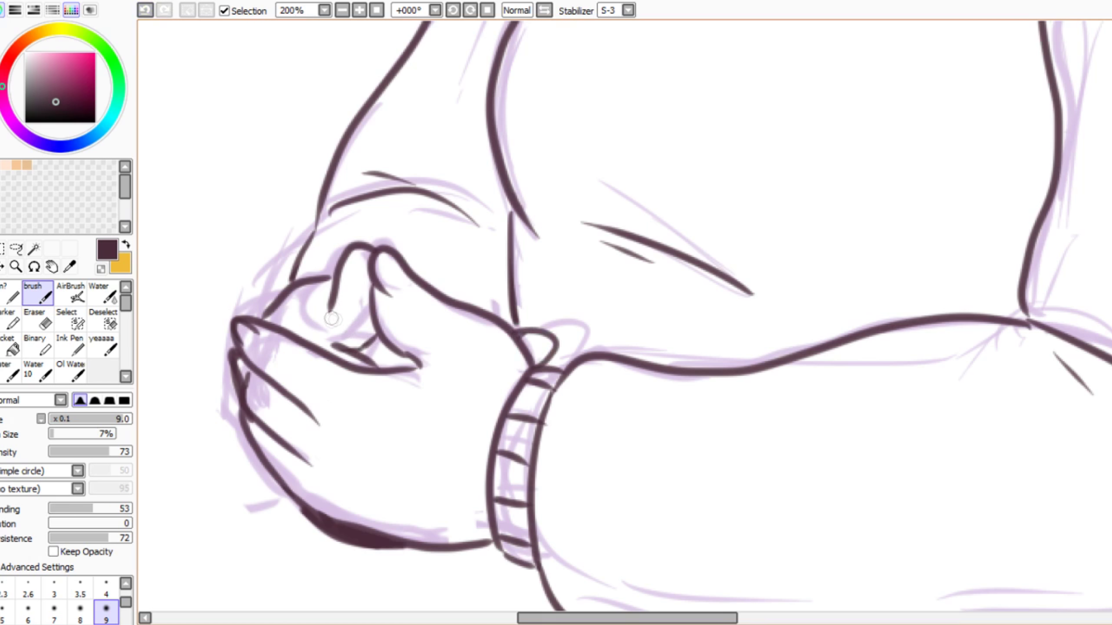
Step: Fill the figure's silhouette with a flat dark grey base under the line art and pick a dark brown paint colour
scroll(331, 319, down, 2)
scroll(331, 319, up, 1)
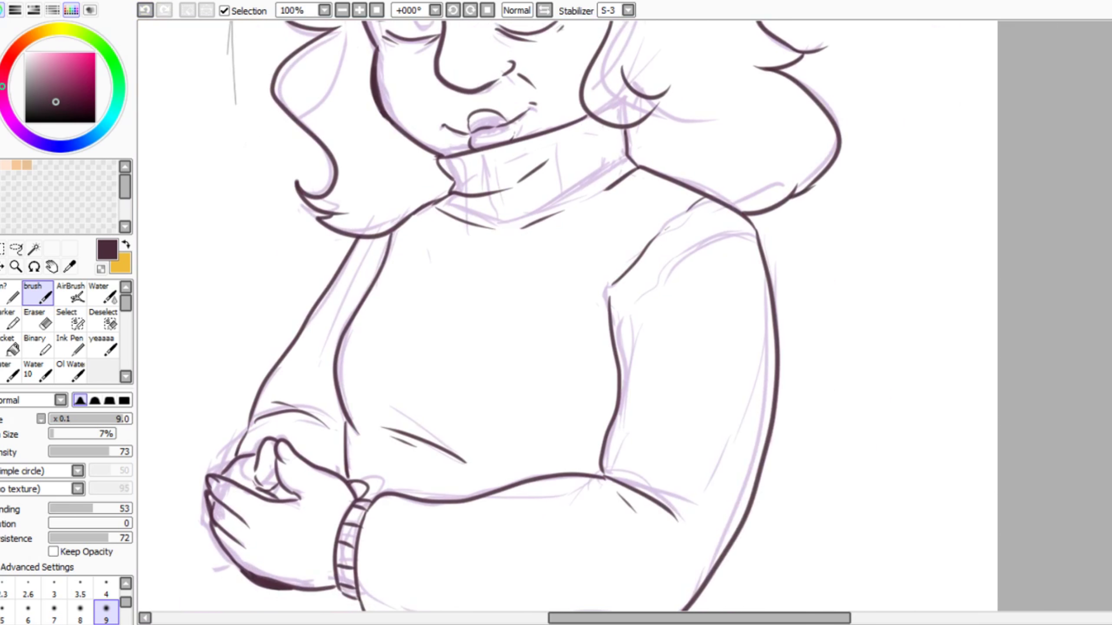
scroll(365, 53, up, 3)
scroll(365, 54, down, 1)
scroll(366, 53, up, 2)
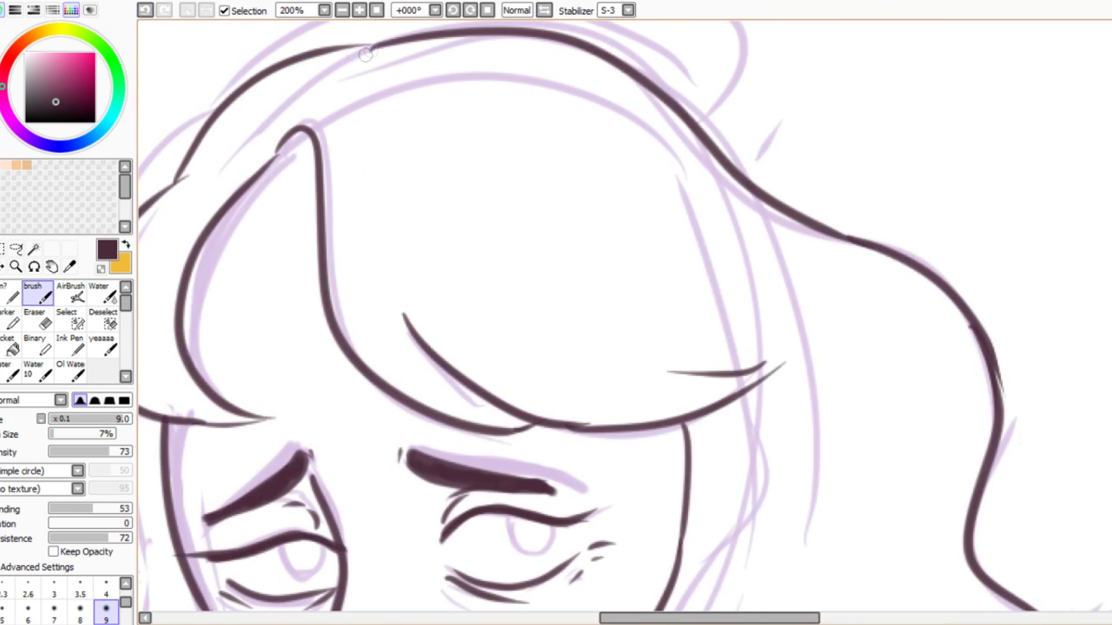
scroll(624, 316, down, 3)
key(w)
scroll(543, 210, up, 3)
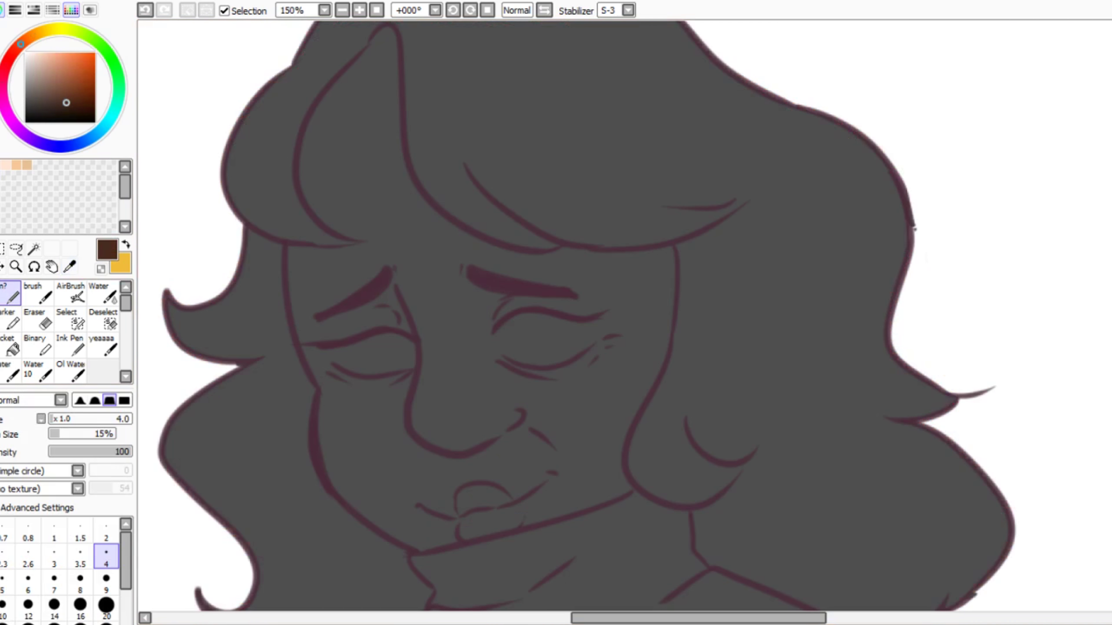
Step: Set the pen size to 9 and colour the left section of the fringe dark brown
mouse_move(326, 256)
mouse_down()
mouse_move(370, 302)
mouse_move(284, 284)
mouse_up()
click(106, 580)
key(b)
click(326, 253)
Step: Outline the large right section of the fringe in dark brown and fill it
key(n)
mouse_move(430, 44)
mouse_down()
mouse_move(394, 87)
mouse_move(424, 54)
mouse_move(450, 188)
mouse_up()
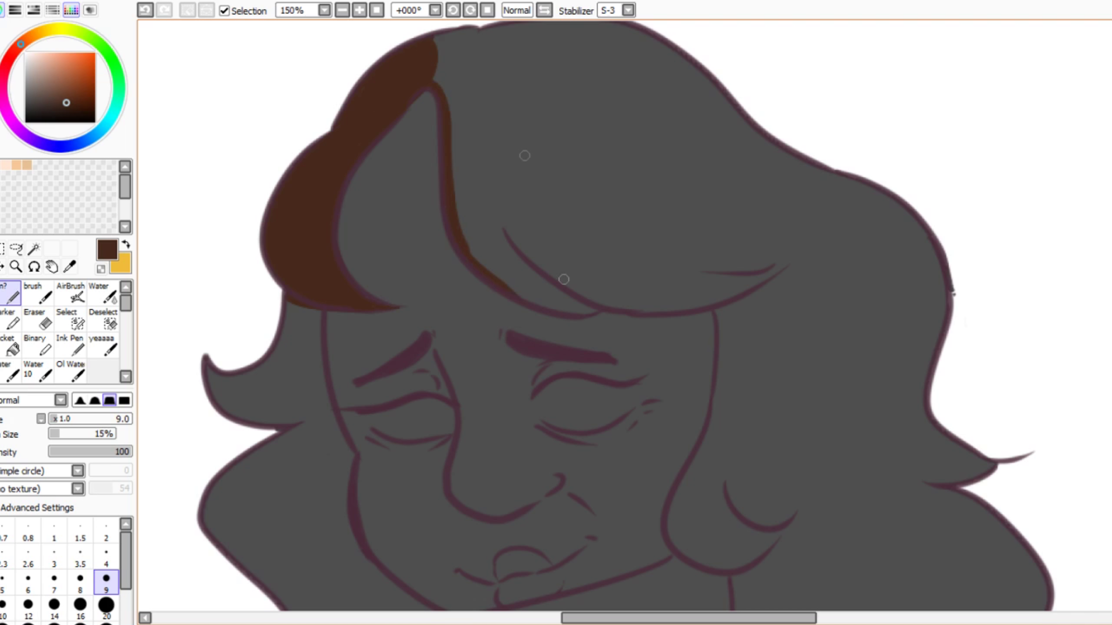
mouse_move(481, 265)
mouse_down()
mouse_move(591, 311)
mouse_move(624, 49)
mouse_move(434, 38)
mouse_up()
key(b)
click(489, 245)
Step: Outline and fill the upper hair waves left of the face in dark brown
key(n)
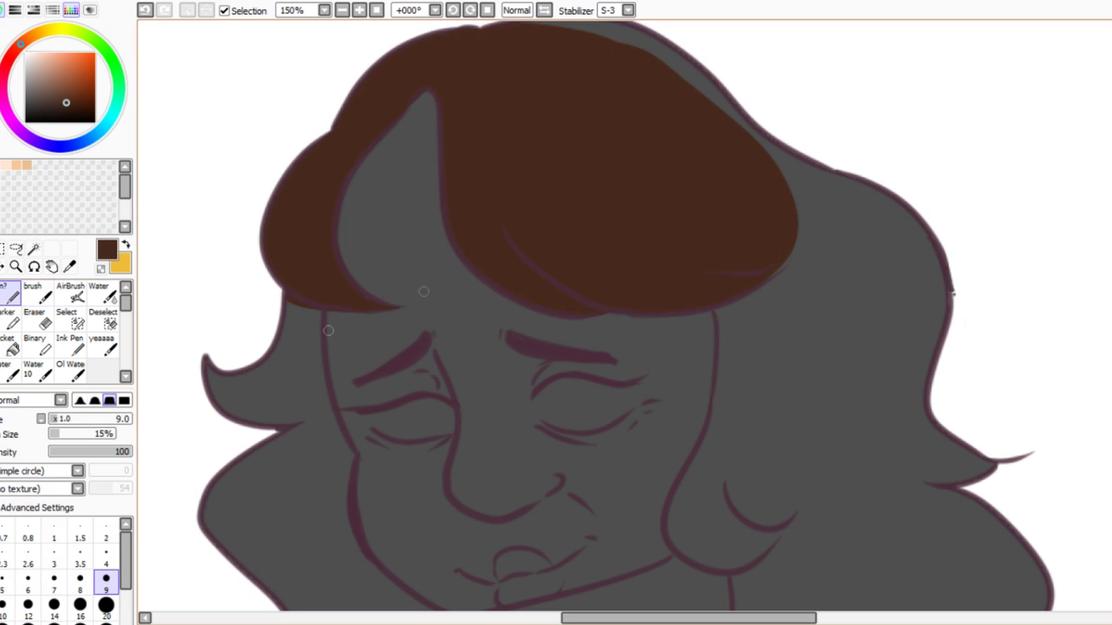
drag(351, 464, 243, 546)
key(b)
click(281, 438)
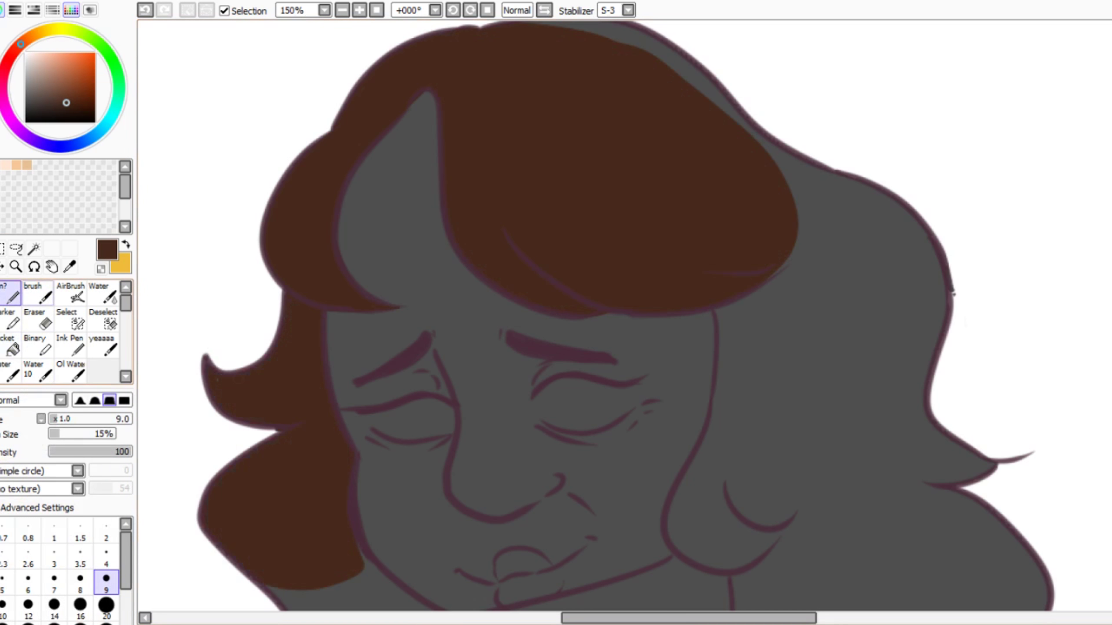
Step: Outline and fill the lower left hair down to the collar and curled tips in dark brown
key(n)
scroll(372, 307, down, 8)
drag(394, 228, 364, 182)
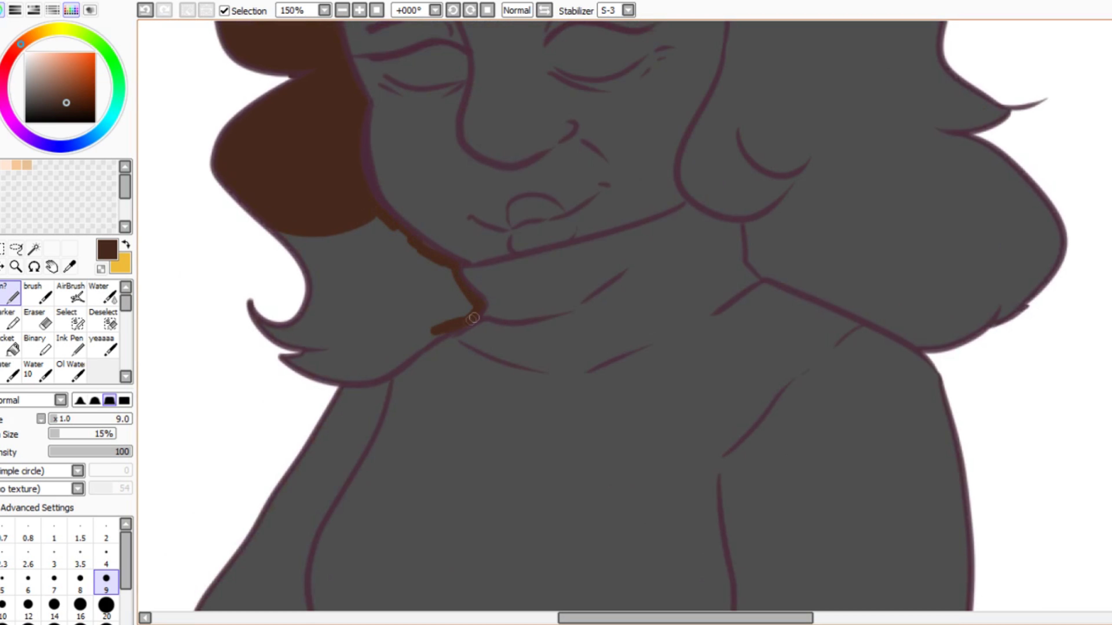
key(b)
click(419, 240)
Step: Outline and fill the hair lock beside the right cheek in dark brown
key(n)
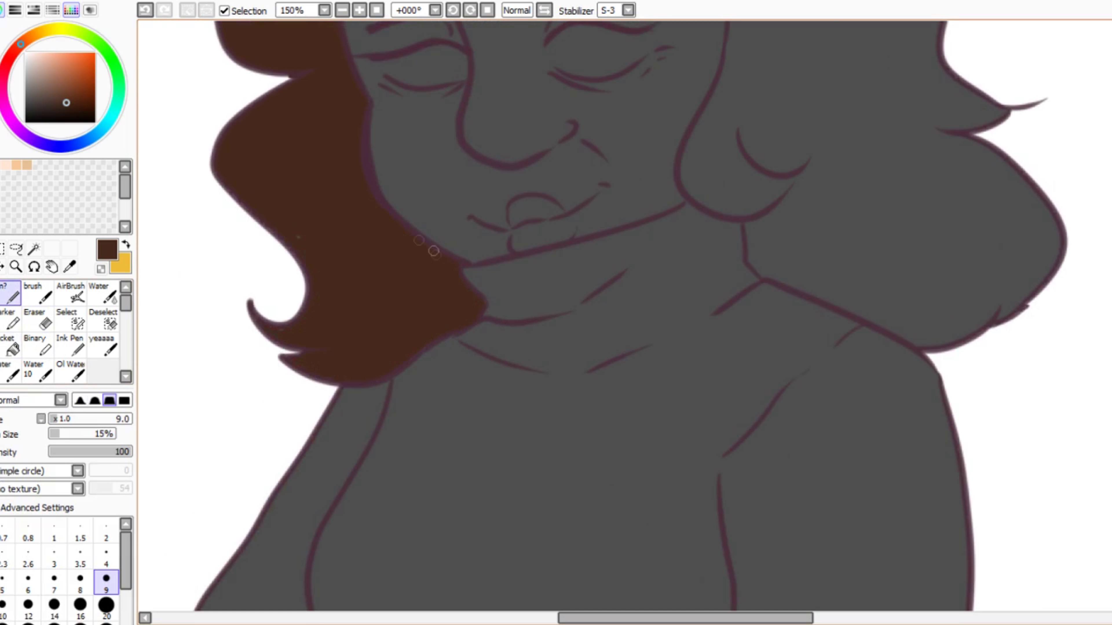
scroll(232, 112, up, 6)
drag(520, 270, 508, 239)
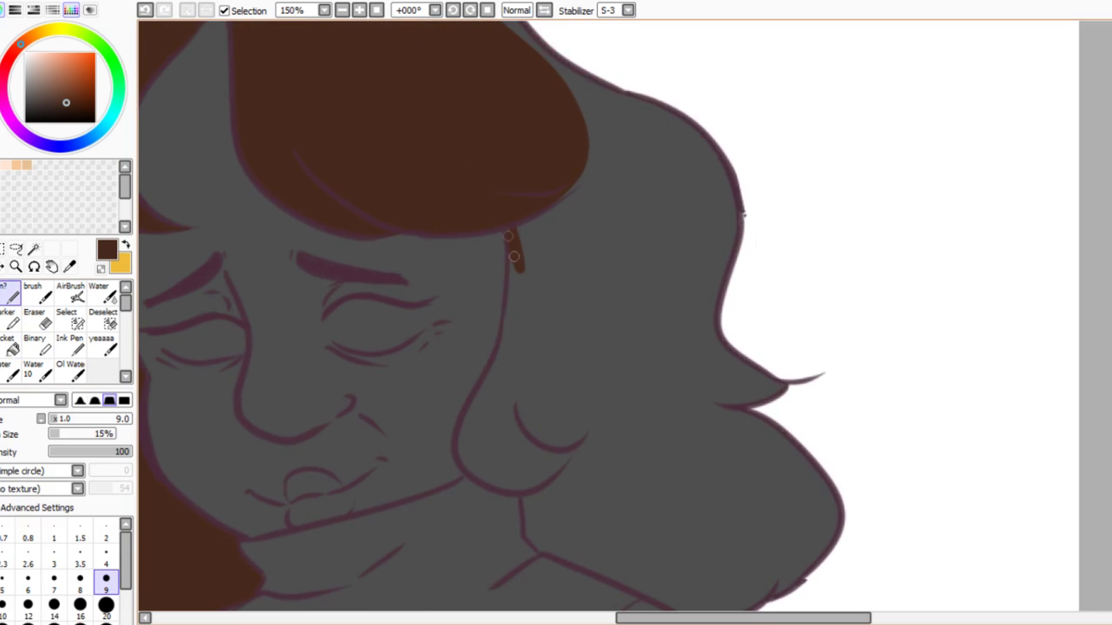
mouse_move(497, 355)
mouse_down()
mouse_move(569, 464)
mouse_move(583, 192)
mouse_up()
key(b)
click(525, 394)
key(e)
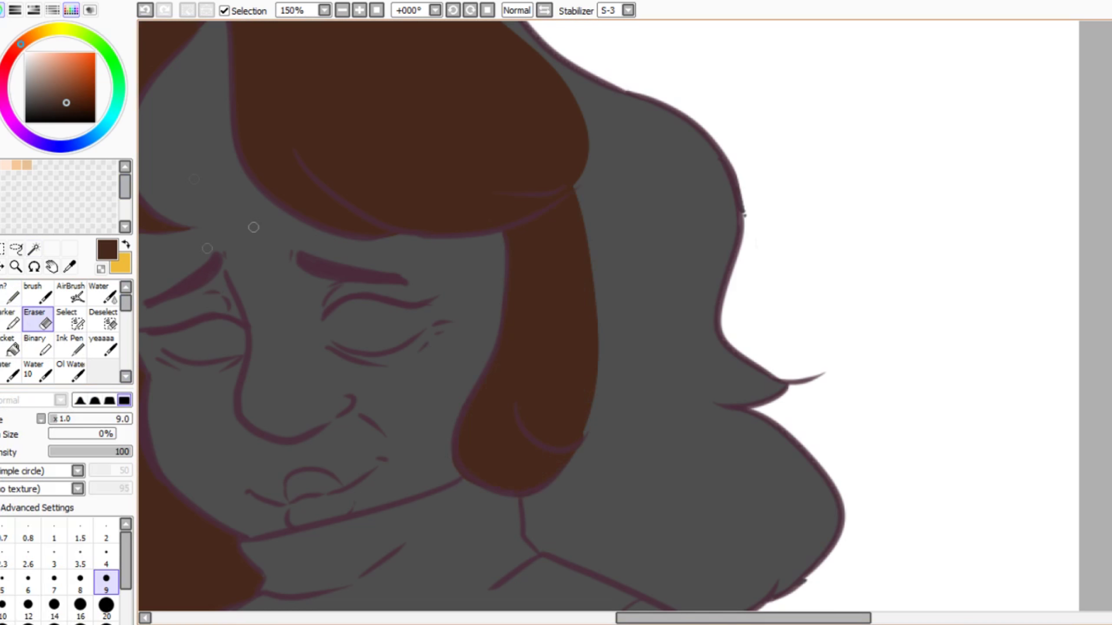
Step: Outline and fill the lower right hair mass above the shoulder in dark brown
key(n)
scroll(458, 164, down, 4)
mouse_move(431, 311)
mouse_down()
mouse_move(577, 418)
mouse_move(678, 413)
mouse_up()
drag(696, 203, 514, 150)
key(b)
click(547, 263)
scroll(547, 394, up, 4)
scroll(500, 550, right, 2)
key(e)
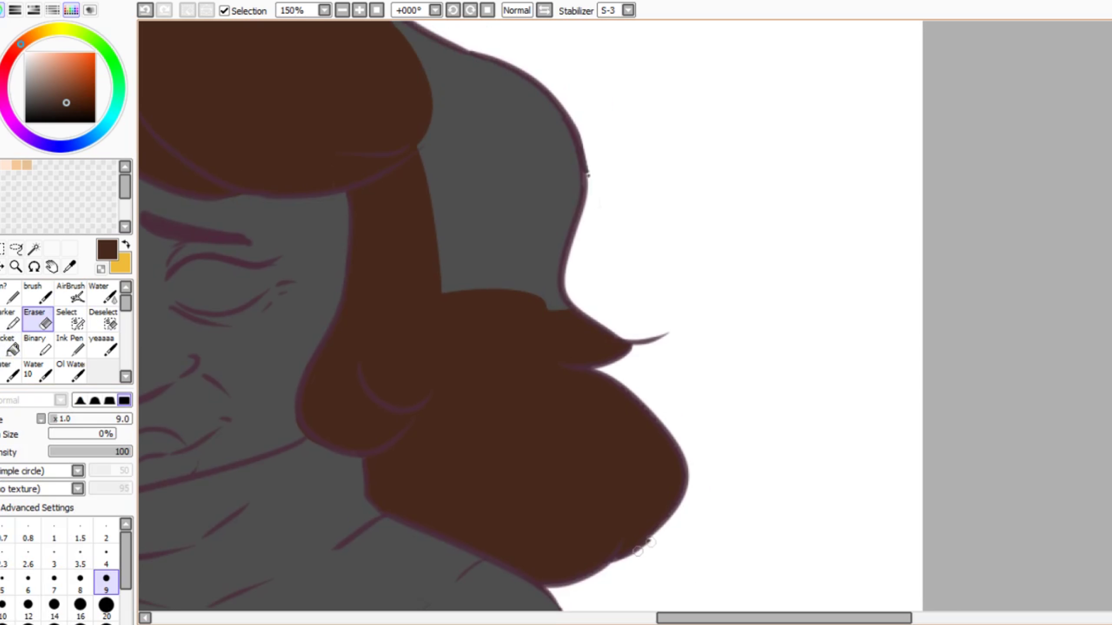
Step: Outline and fill the remaining upper right hair behind the fringe in dark brown
scroll(649, 541, up, 4)
scroll(649, 541, left, 1)
key(n)
drag(564, 263, 618, 420)
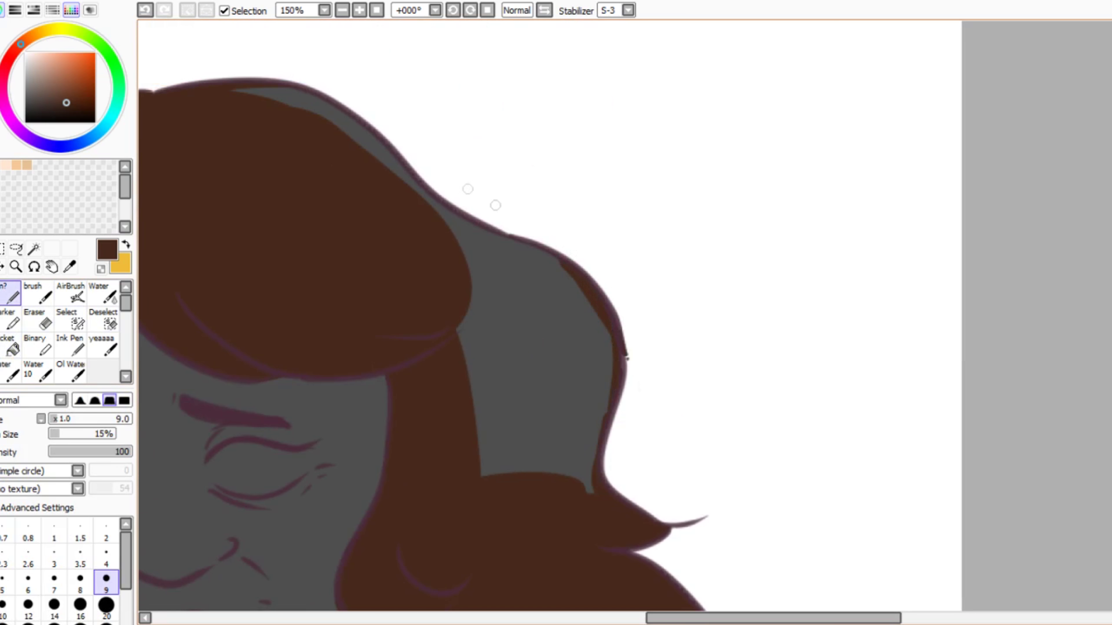
key(b)
click(547, 351)
Step: Adjust the whole hair colour to a deeper reddish brown and apply the change
scroll(547, 306, down, 5)
scroll(547, 307, up, 3)
scroll(556, 315, up, 2)
scroll(556, 315, left, 1)
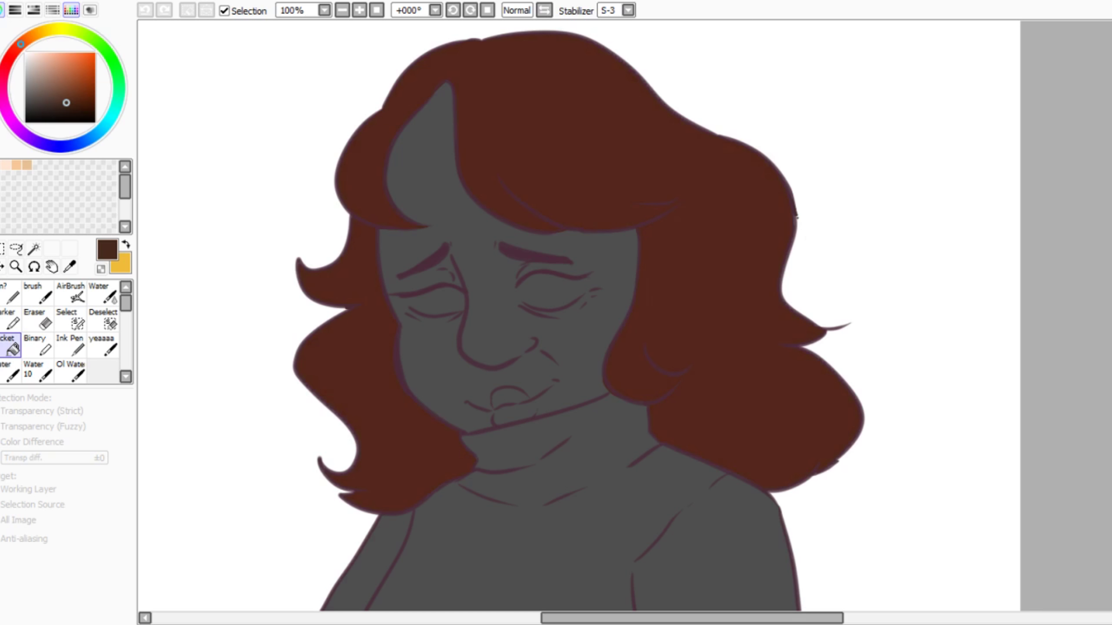
key(Return)
scroll(556, 315, down, 2)
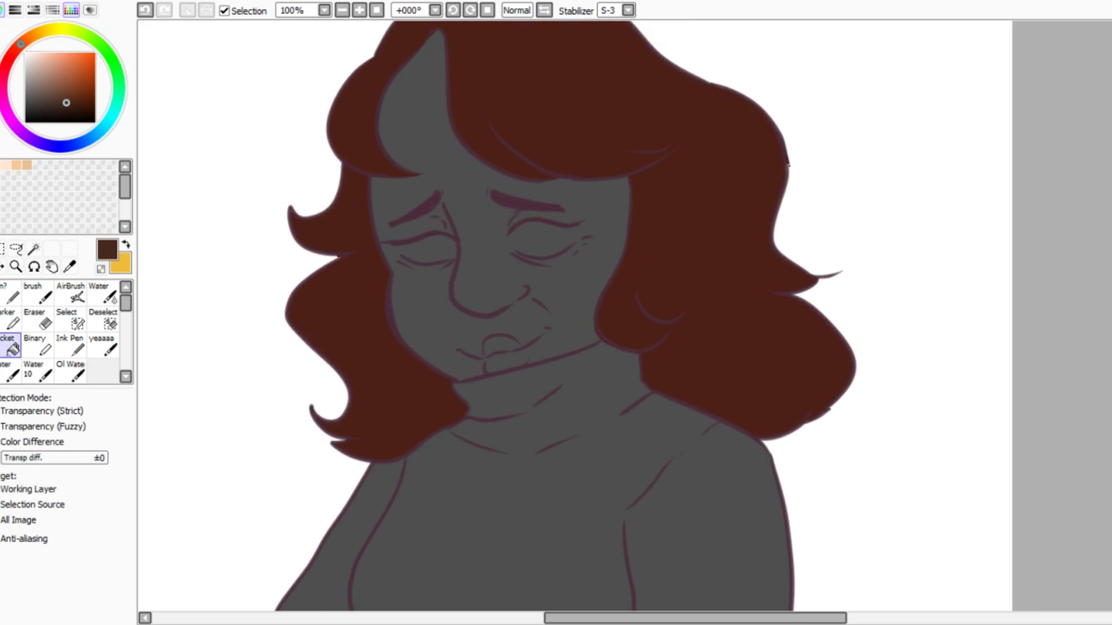
Step: Select the hair left of the face and paint dark shadows beside the cheek and across the lower tips, then clear the selection
scroll(556, 316, up, 2)
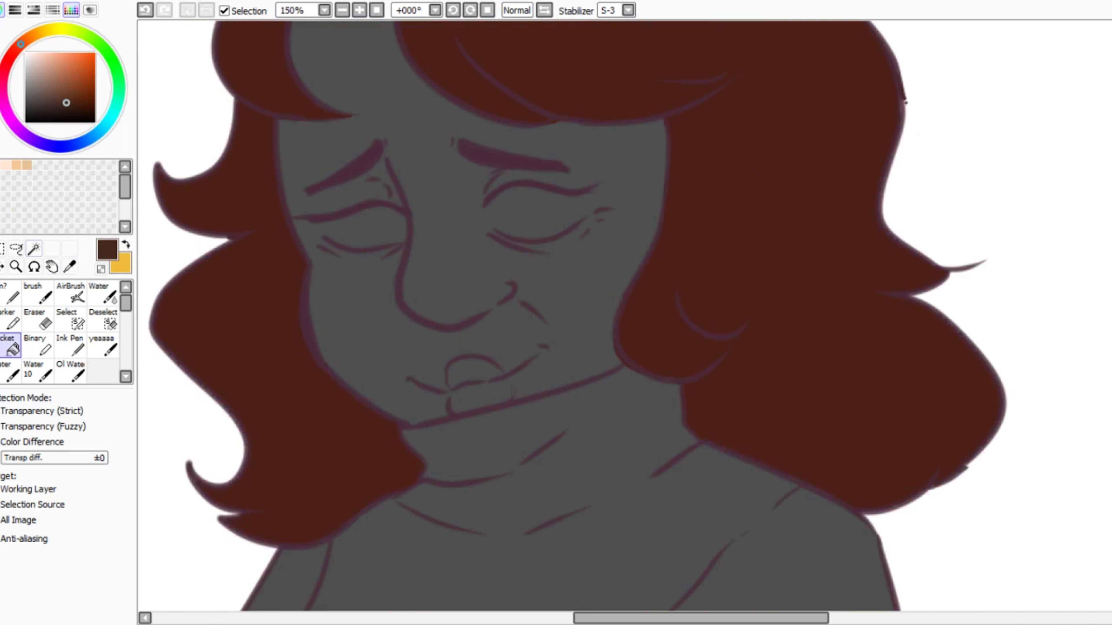
click(228, 351)
click(70, 319)
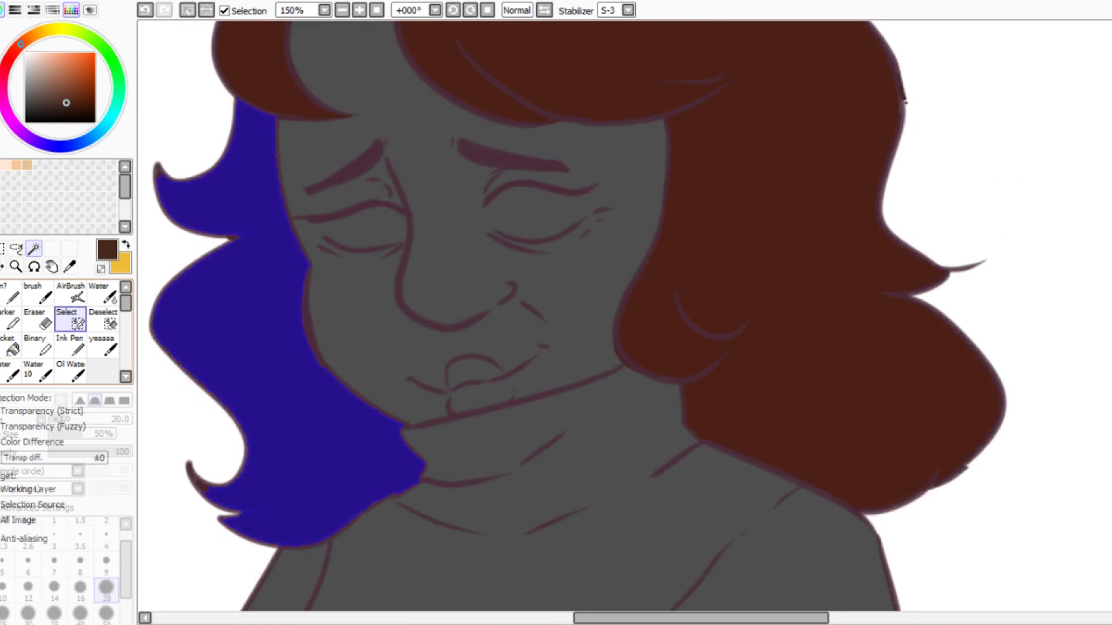
click(11, 293)
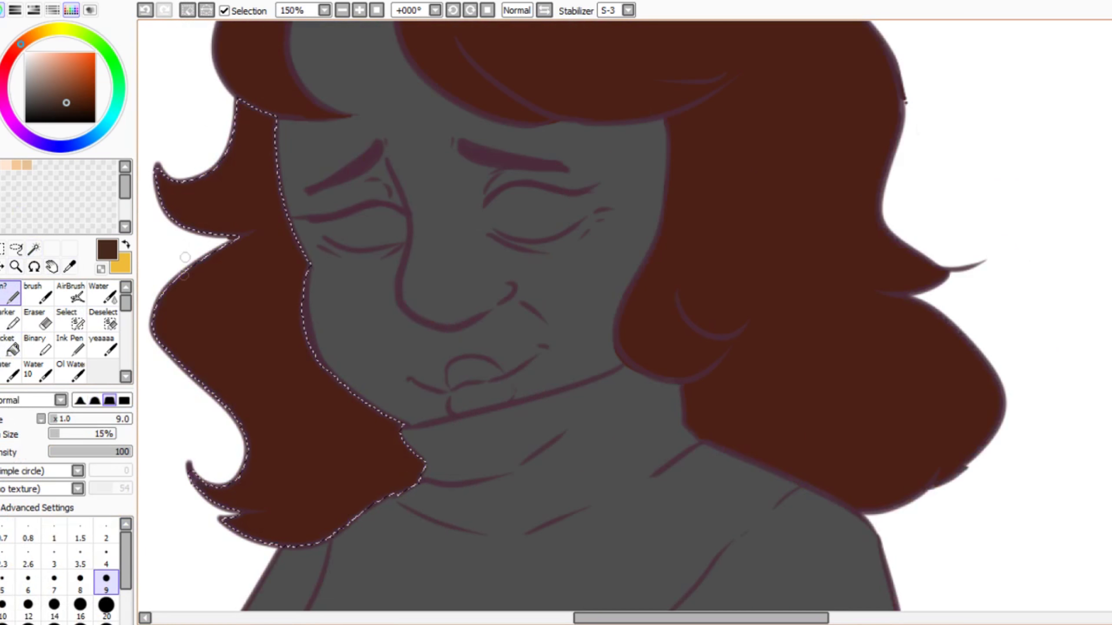
drag(346, 363, 321, 518)
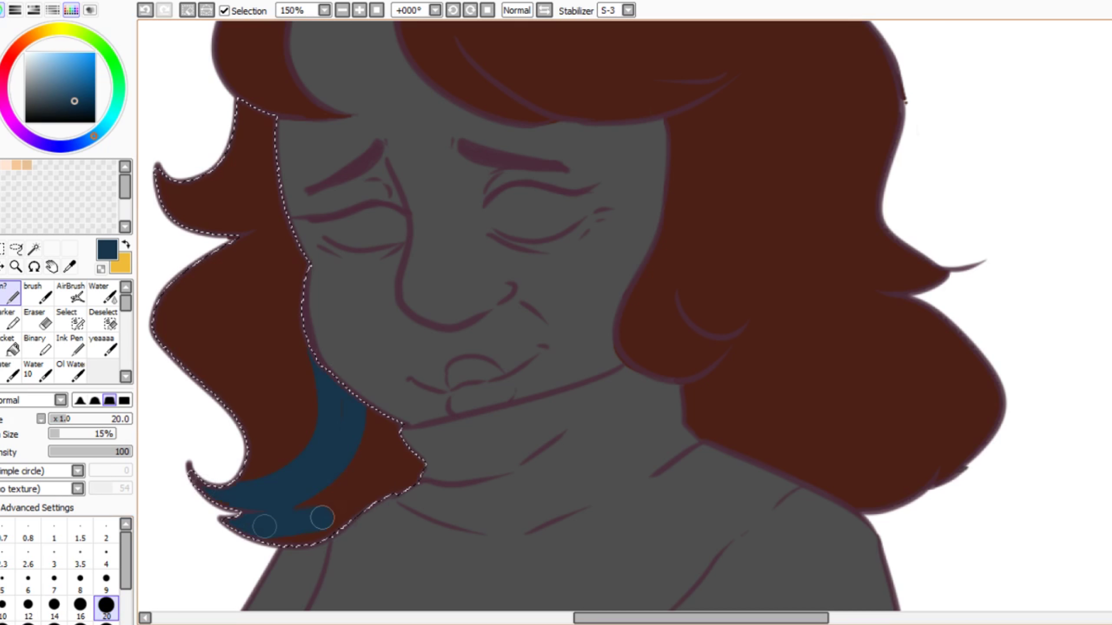
drag(398, 412, 388, 427)
mouse_move(283, 184)
mouse_down()
mouse_move(254, 228)
mouse_move(302, 276)
mouse_up()
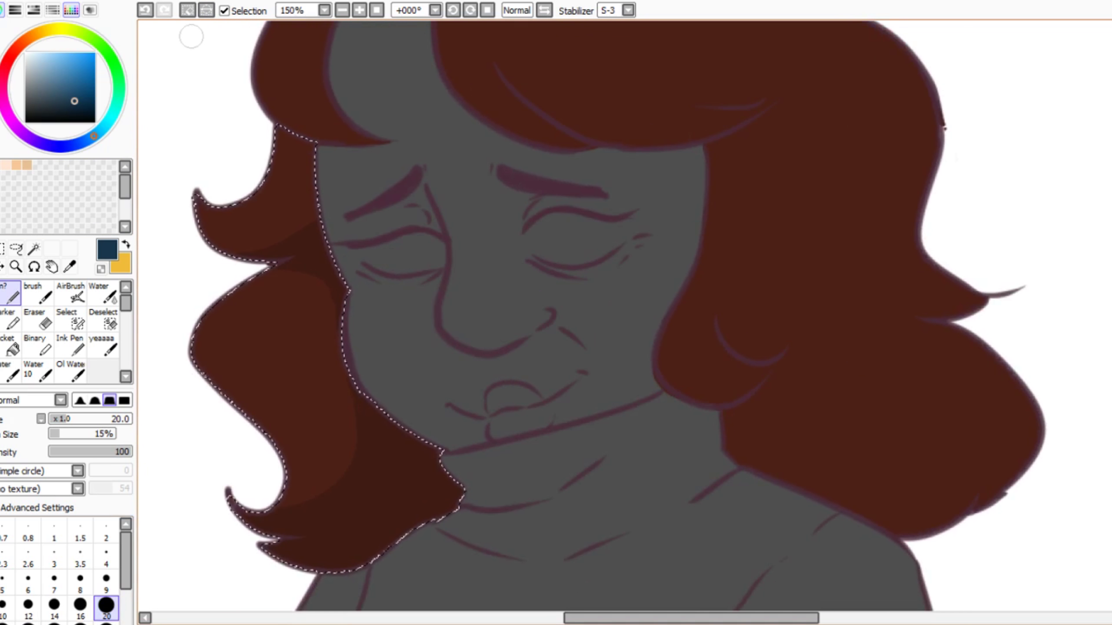
key(e)
key(ctrl+d)
Step: Select the main hair mass and shade the inside of the cheek curl and the lower right lock in darker brown
key(ctrl+minus)
key(ctrl+minus)
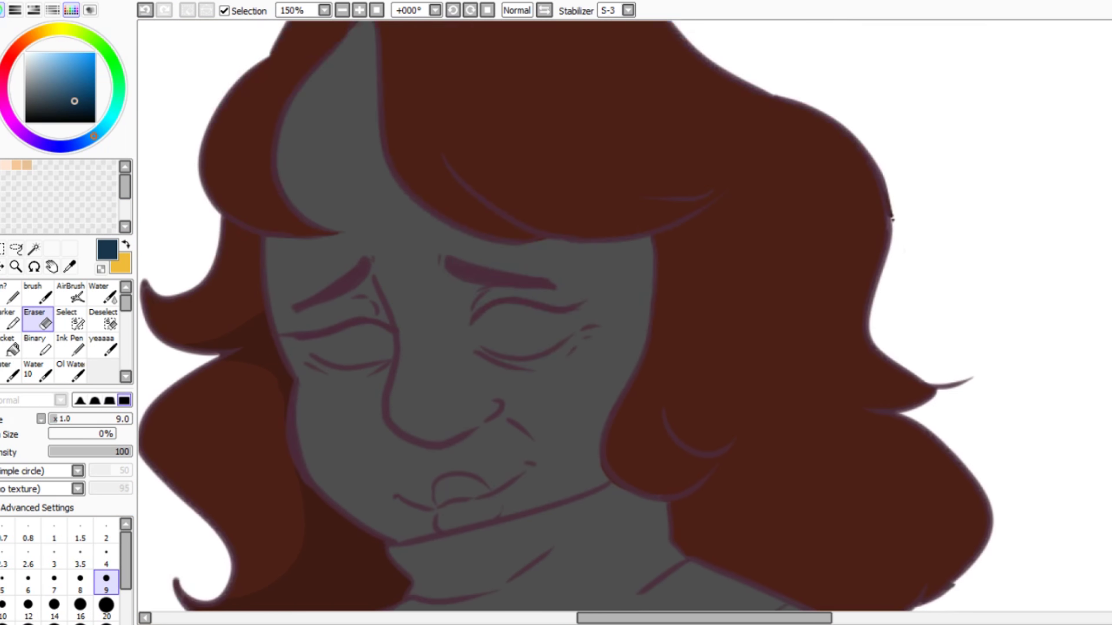
key(w)
click(420, 210)
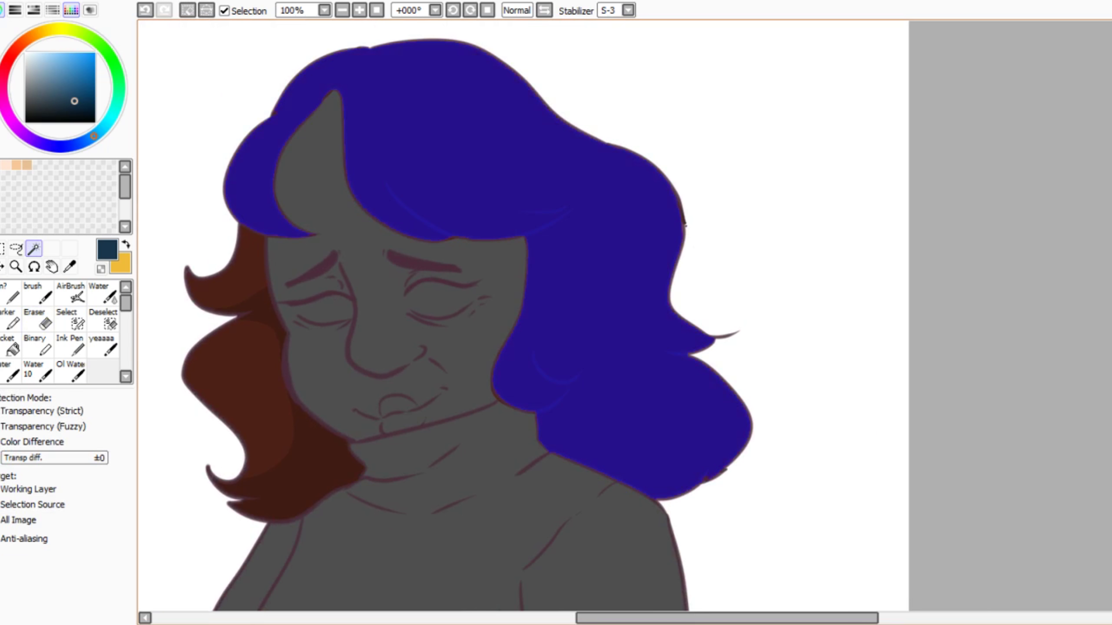
click(11, 294)
scroll(560, 368, up, 2)
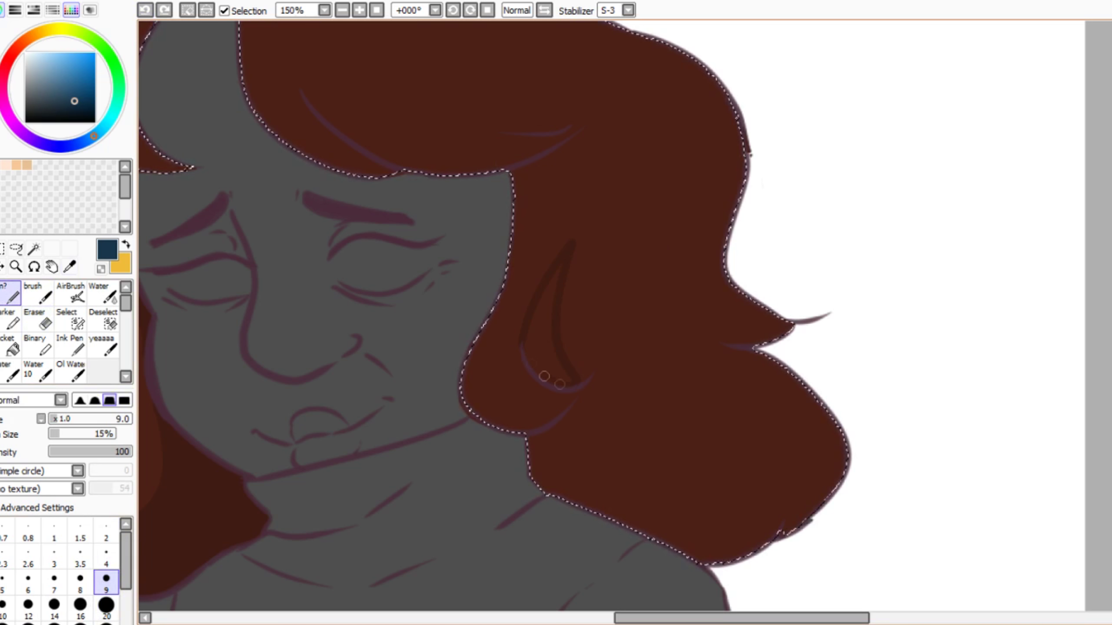
drag(553, 427, 773, 368)
drag(561, 486, 700, 547)
drag(482, 394, 734, 344)
key(ctrl+z)
Step: Outline and fill a dark shadow over the outer right side of the hair behind the fringe
scroll(731, 362, down, 2)
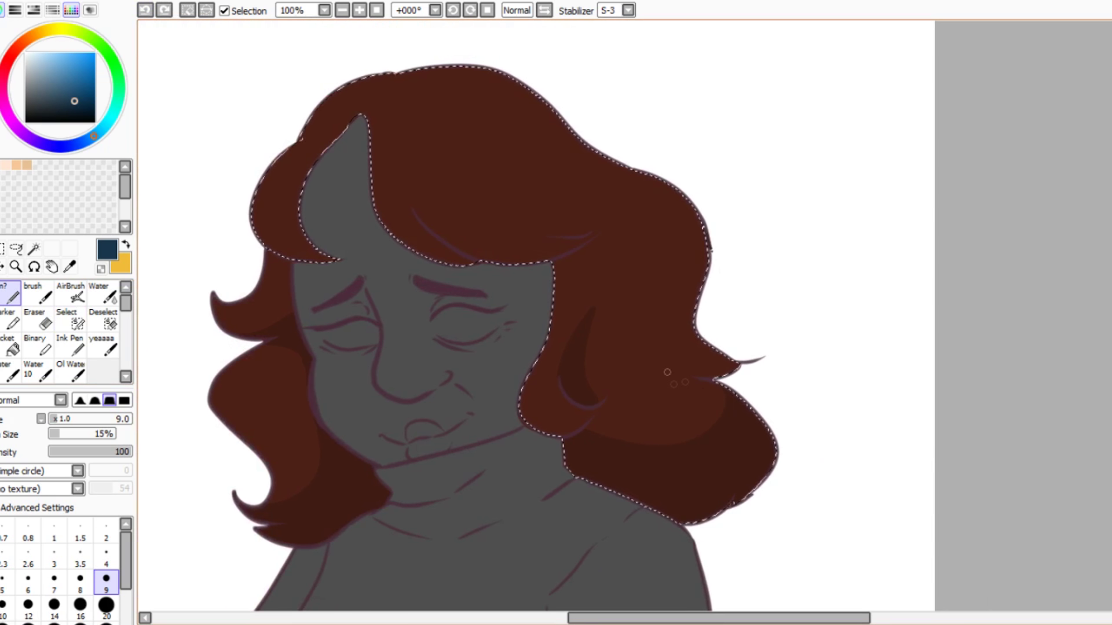
drag(718, 386, 654, 183)
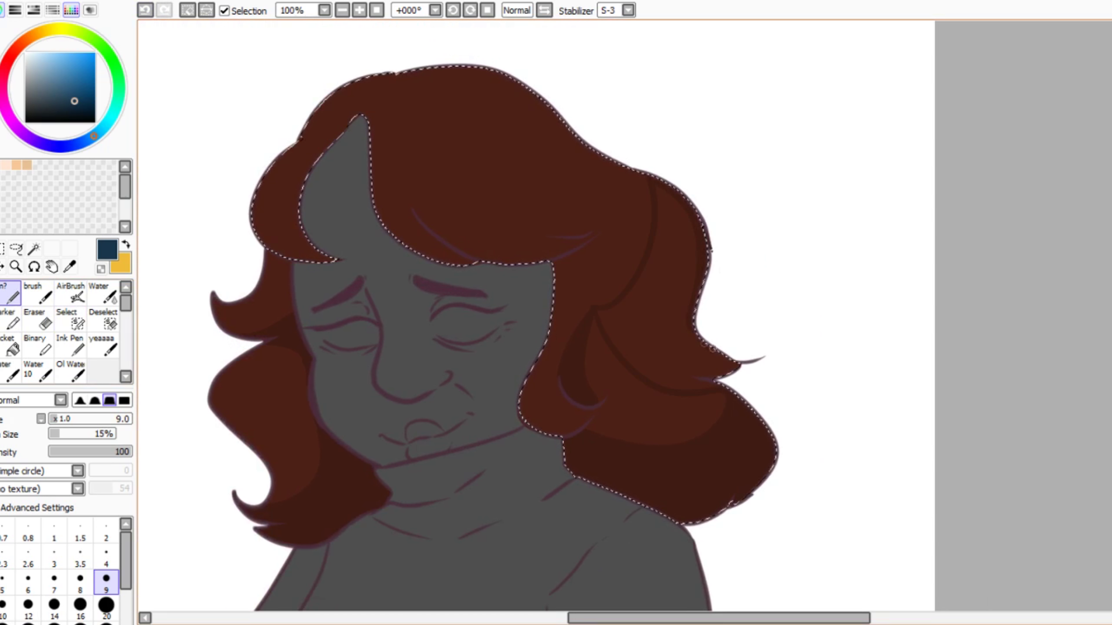
click(10, 346)
click(678, 272)
Step: Paint tapered shadows above and below the fringe's right tip, clean up their ends, and clear the selection
key(n)
drag(521, 195, 604, 230)
scroll(621, 230, up, 3)
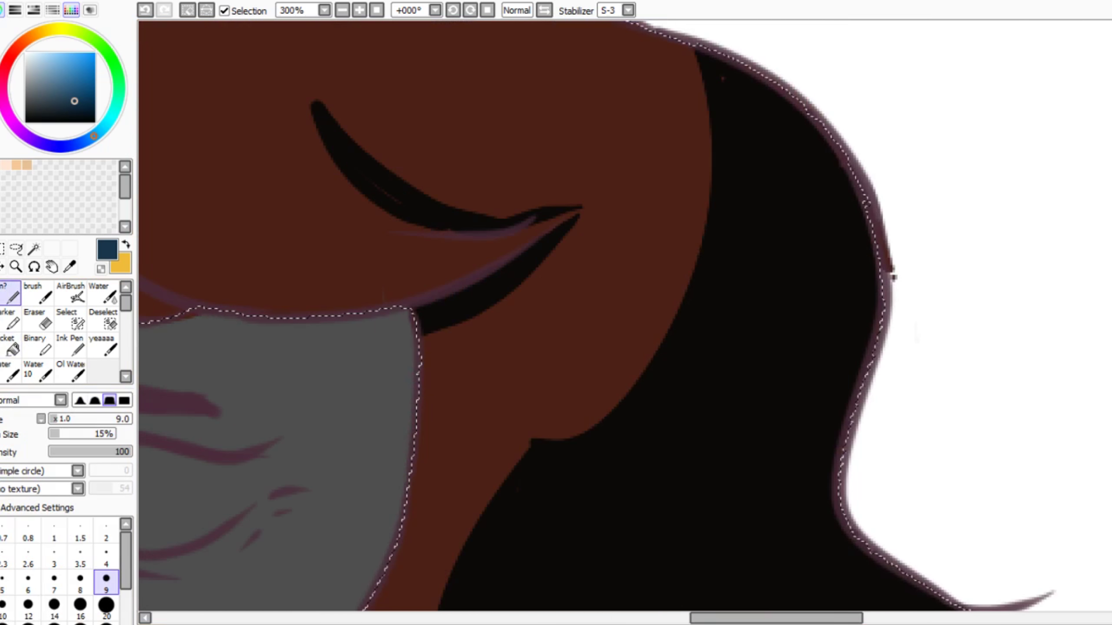
key(e)
drag(565, 211, 585, 204)
key(n)
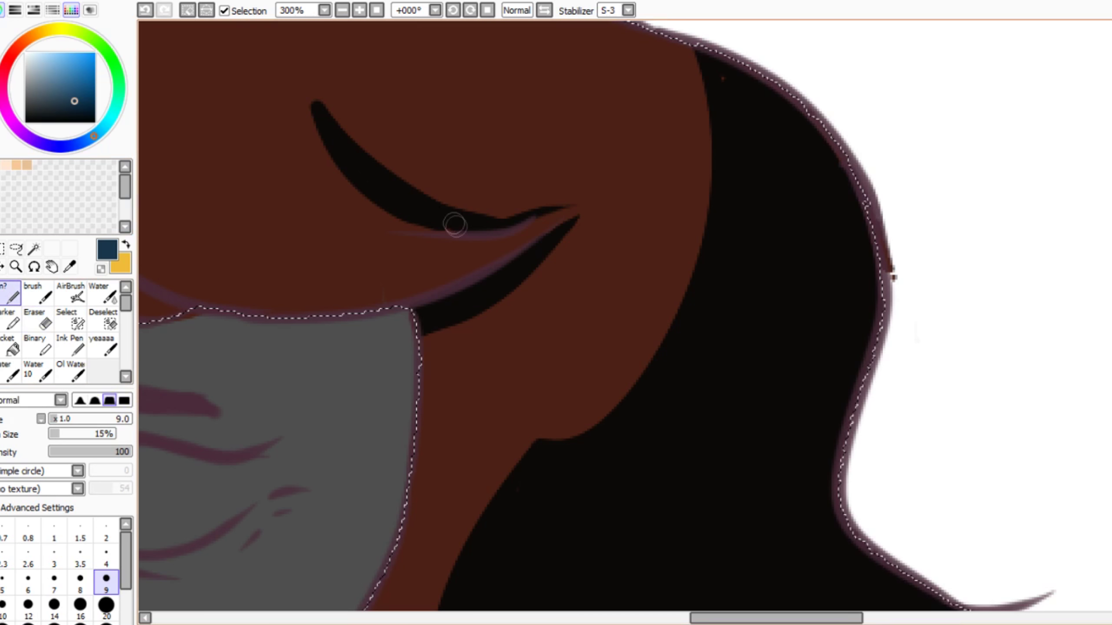
scroll(302, 128, down, 4)
scroll(302, 127, up, 1)
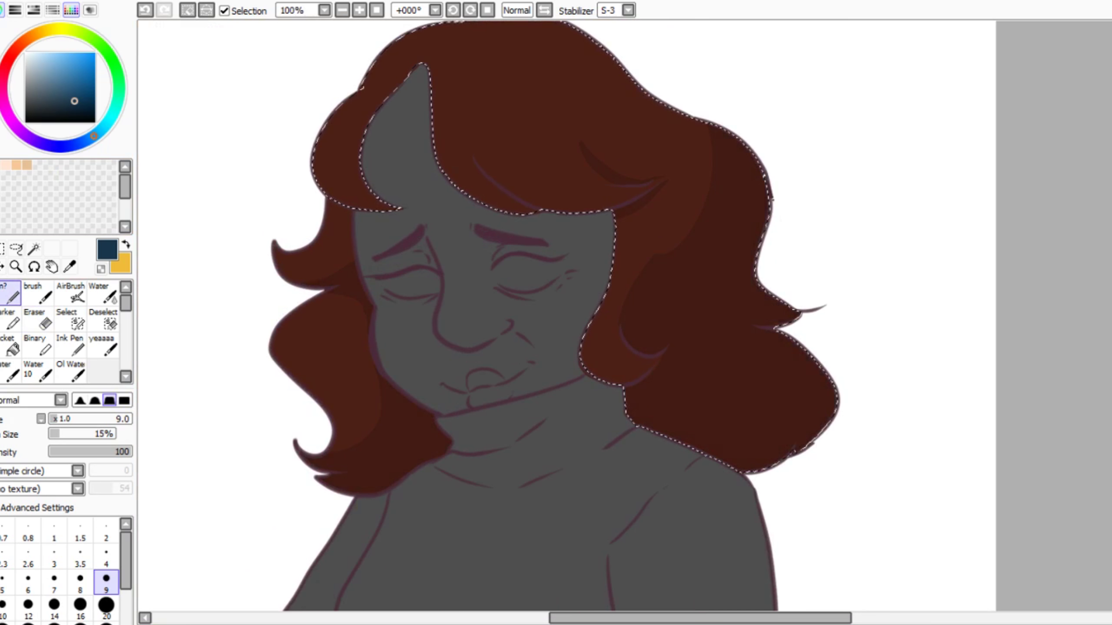
key(ctrl+d)
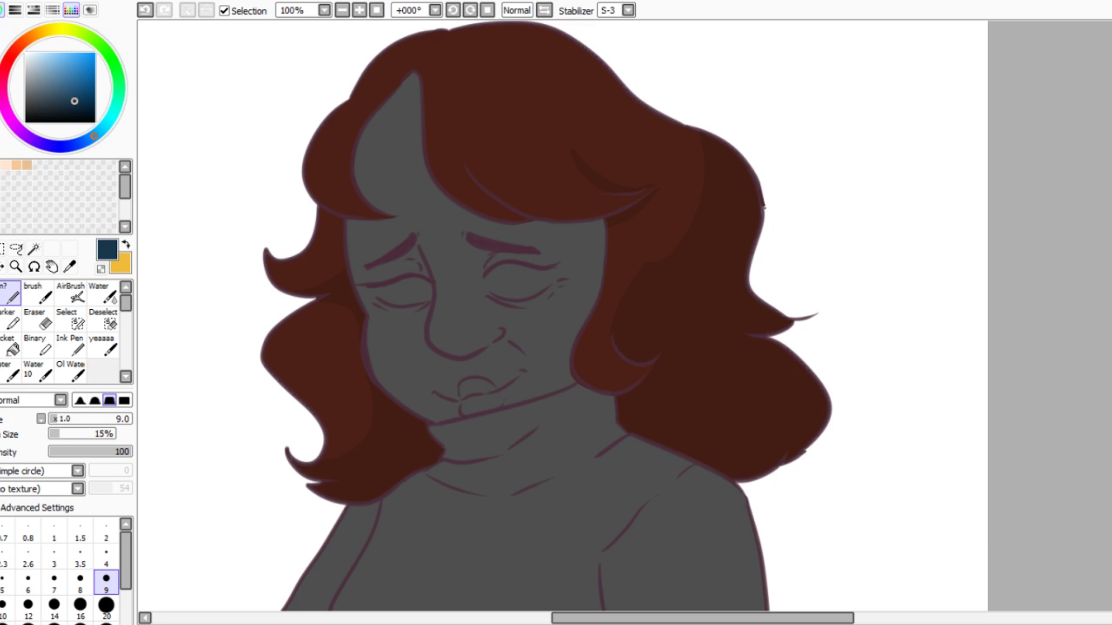
Step: Paint light tan highlight strokes on the front hair locks and airbrush a soft glow around them at size 120
right_click(16, 165)
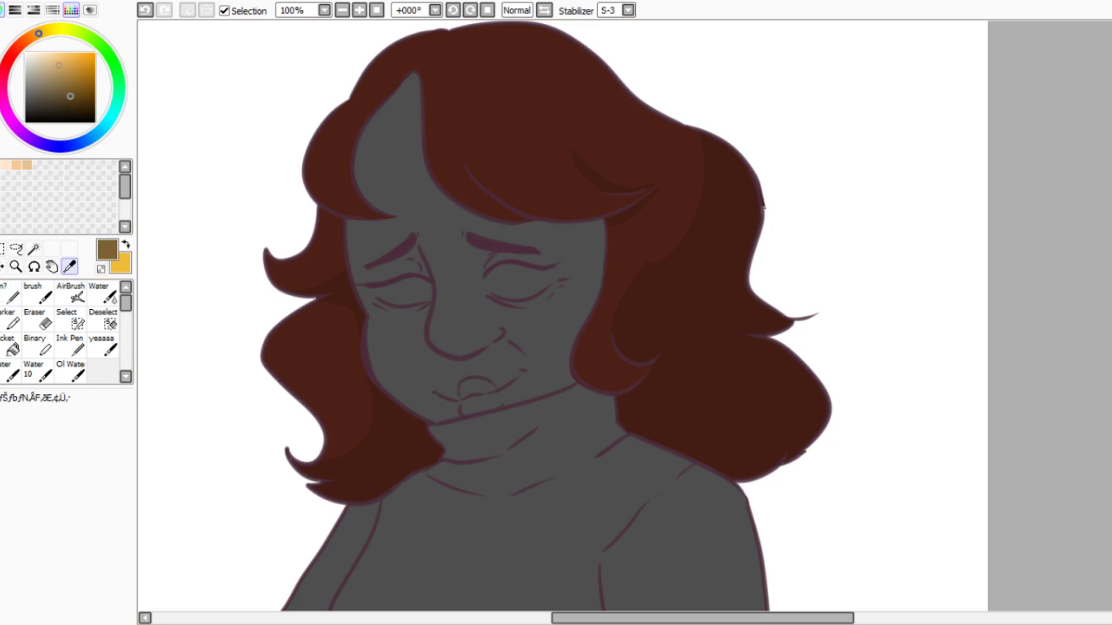
drag(329, 132, 320, 175)
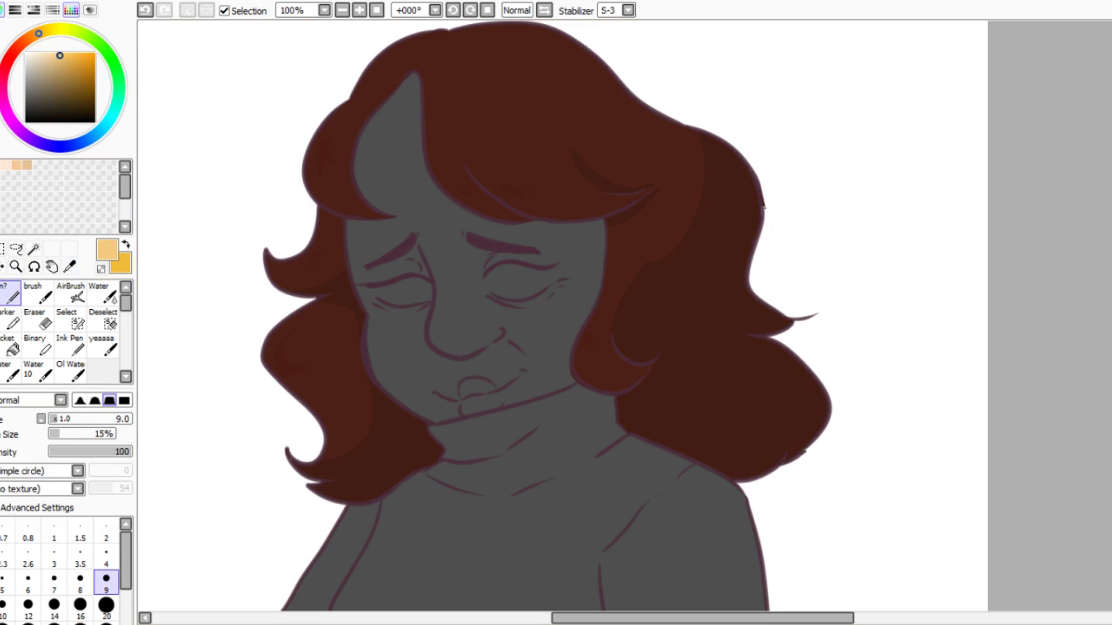
click(70, 293)
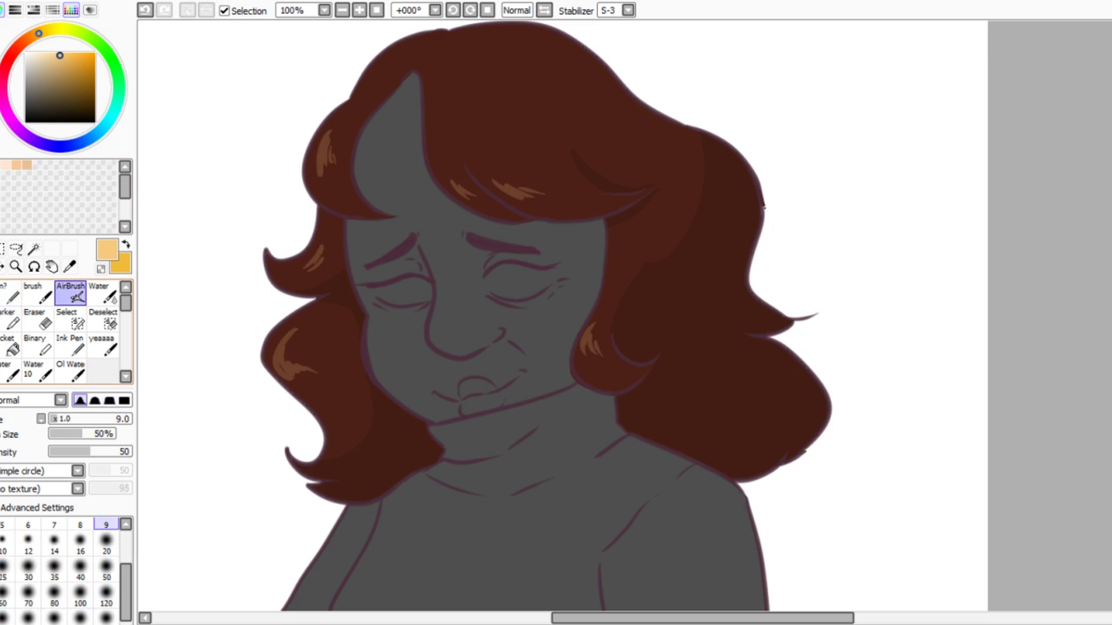
mouse_move(280, 394)
mouse_down()
mouse_move(306, 351)
mouse_move(306, 245)
mouse_up()
mouse_move(350, 118)
mouse_down()
mouse_move(472, 179)
mouse_move(590, 356)
mouse_move(608, 293)
mouse_up()
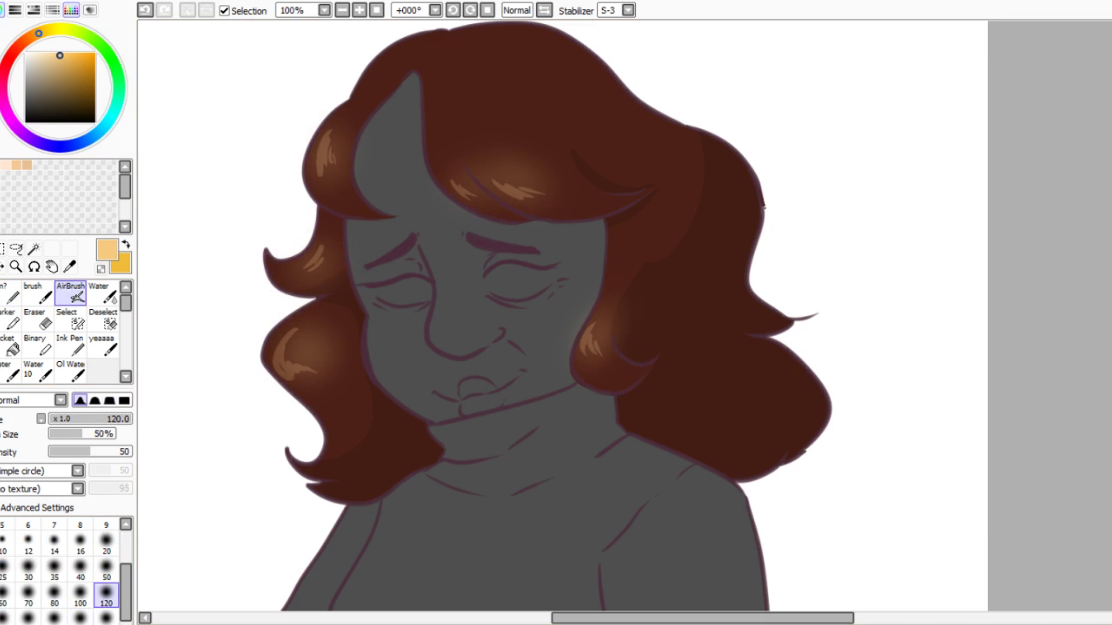
drag(569, 307, 544, 280)
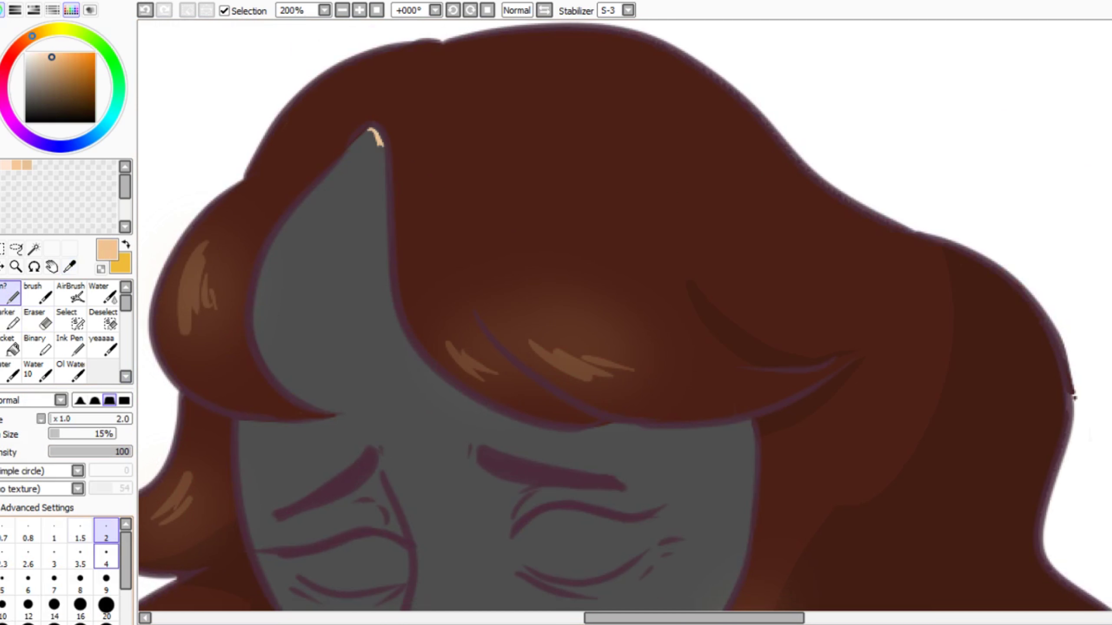
Step: Paint the forehead gap between the hair partings in light peach skin colour with a size 9 brush
click(106, 582)
drag(266, 271, 281, 374)
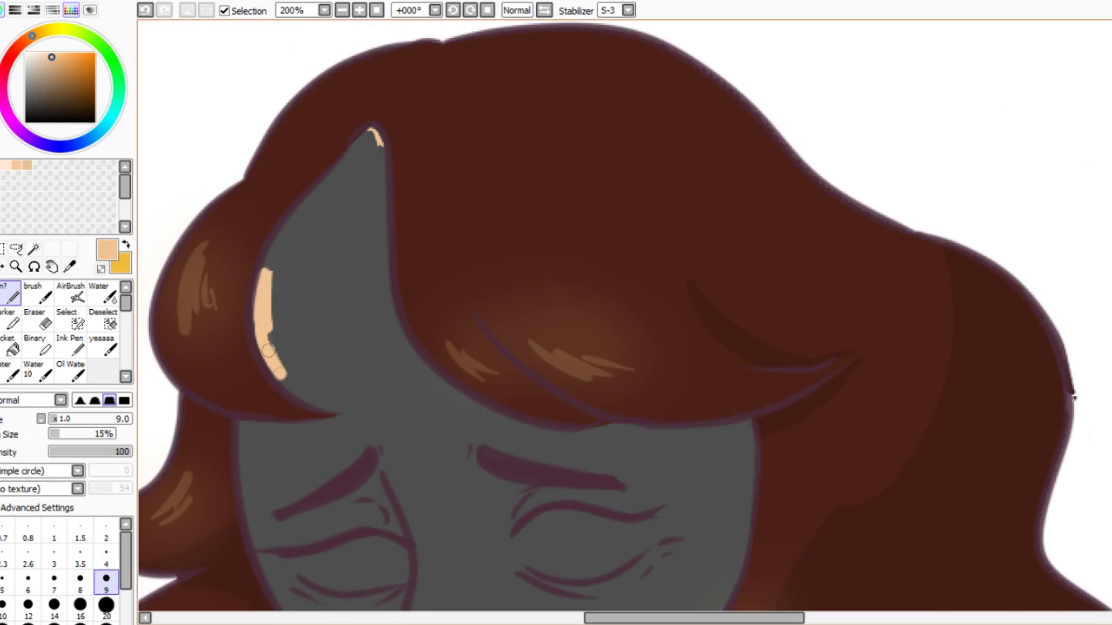
mouse_move(355, 404)
mouse_down()
mouse_move(374, 140)
mouse_move(269, 284)
mouse_up()
drag(280, 241, 375, 131)
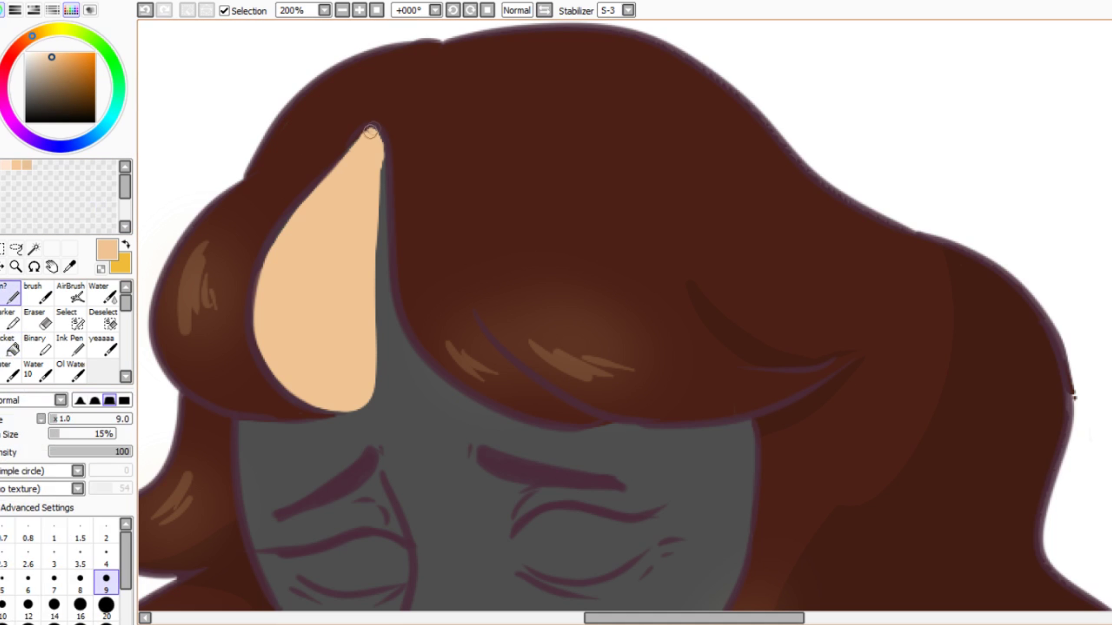
drag(375, 275, 407, 386)
drag(382, 194, 407, 362)
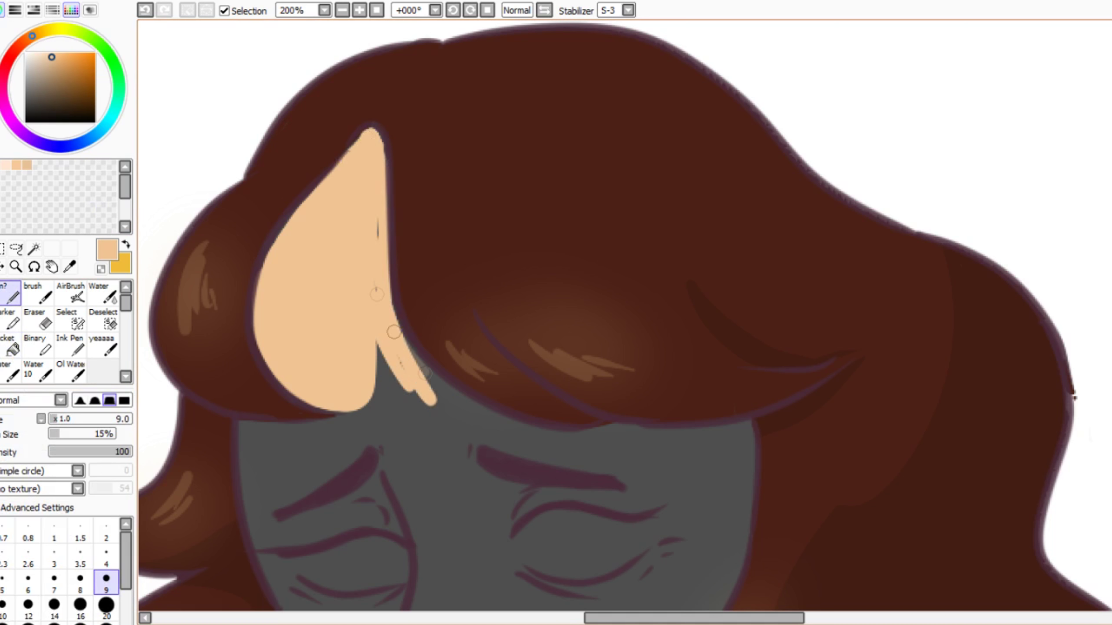
Step: Outline and fill the left half of the face, from forehead to chin, in the peach skin colour
scroll(623, 322, down, 10)
mouse_move(256, 284)
mouse_down()
mouse_move(261, 386)
mouse_move(390, 495)
mouse_up()
mouse_move(203, 92)
mouse_down()
mouse_move(256, 300)
mouse_move(326, 75)
mouse_up()
drag(411, 53, 389, 493)
click(259, 71)
key(e)
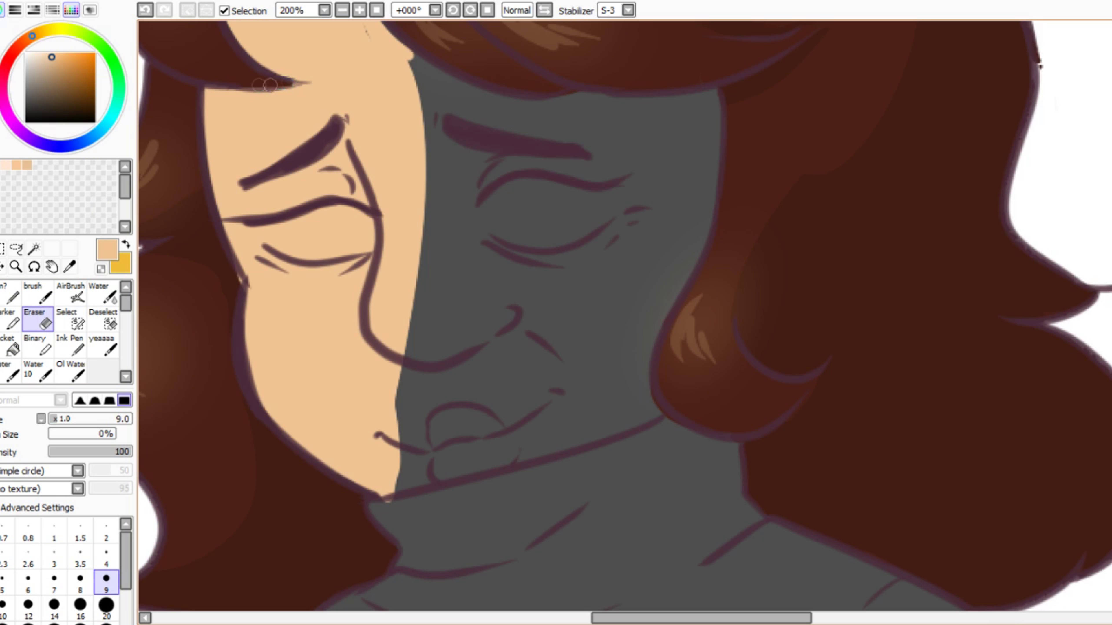
scroll(228, 306, up, 2)
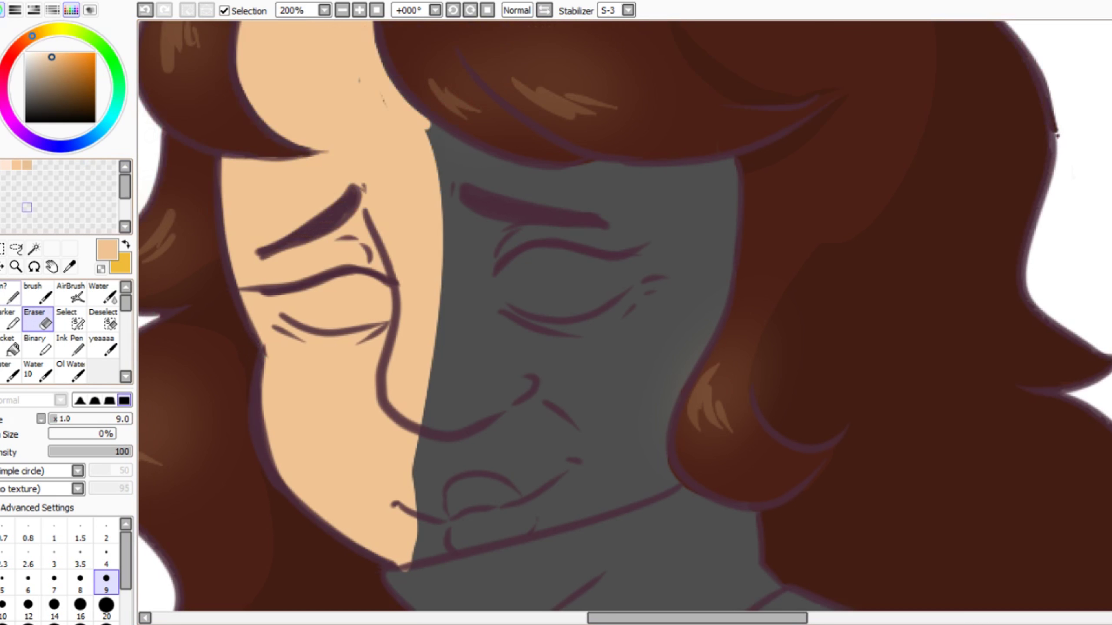
Step: Paint the remaining right half of the face in the peach skin colour up to the hair and collar
key(n)
key(e)
key(n)
mouse_move(404, 587)
mouse_down()
mouse_move(652, 486)
mouse_move(663, 346)
mouse_move(429, 138)
mouse_up()
key(e)
key(n)
mouse_move(478, 168)
mouse_down()
mouse_move(710, 173)
mouse_move(727, 275)
mouse_move(680, 380)
mouse_up()
key(b)
click(635, 197)
key(e)
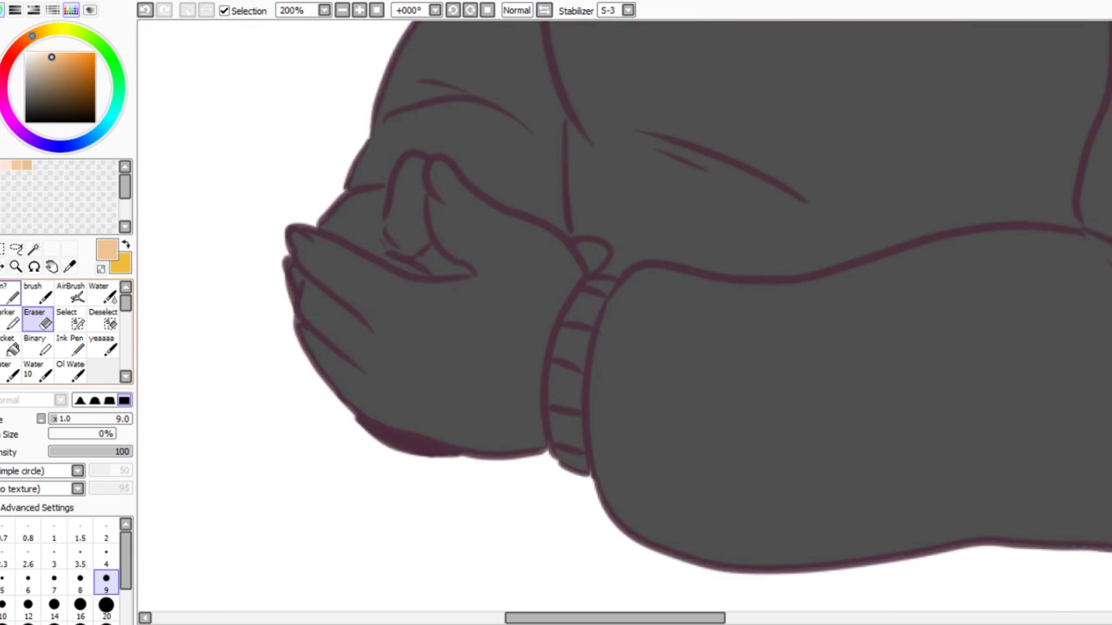
Step: Outline the inner edges of the hand and fingers in the peach skin colour, erasing any overspill
mouse_move(440, 201)
mouse_down()
mouse_move(446, 175)
mouse_move(477, 202)
mouse_up()
mouse_move(422, 158)
mouse_down()
mouse_move(387, 214)
mouse_move(291, 237)
mouse_move(337, 405)
mouse_up()
drag(376, 440, 538, 447)
drag(306, 357, 334, 414)
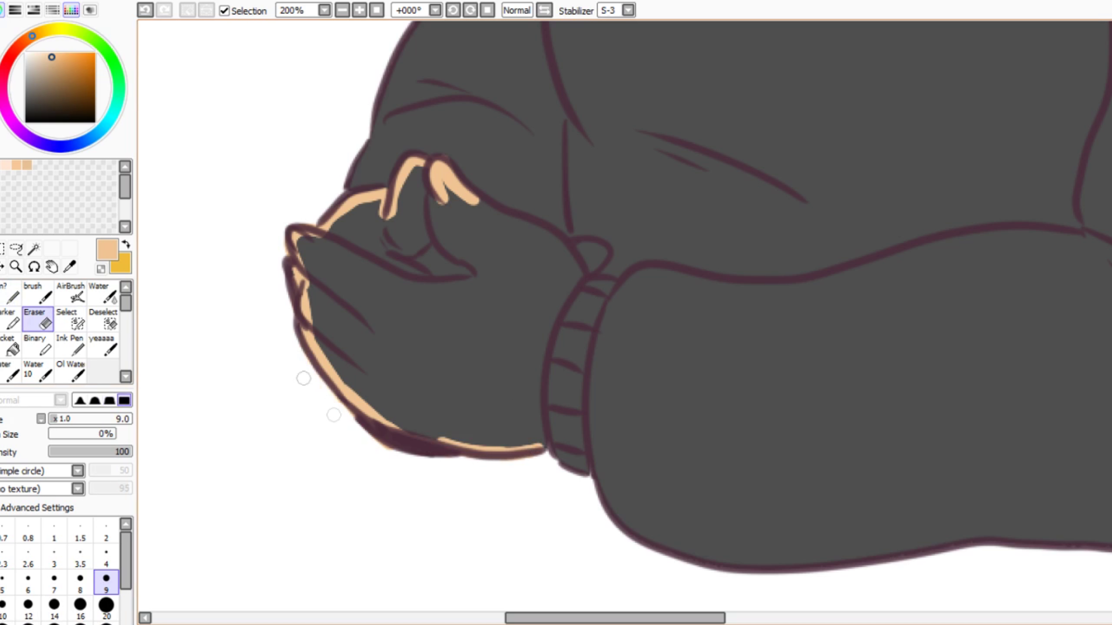
key(n)
mouse_move(543, 447)
mouse_down()
mouse_move(538, 368)
mouse_move(556, 248)
mouse_move(420, 186)
mouse_move(486, 276)
mouse_up()
mouse_move(481, 203)
mouse_down()
mouse_move(550, 237)
mouse_move(582, 267)
mouse_up()
Step: Fill the hand and thumb with the peach skin colour and touch up the remaining gaps
click(12, 348)
click(394, 350)
click(453, 198)
key(n)
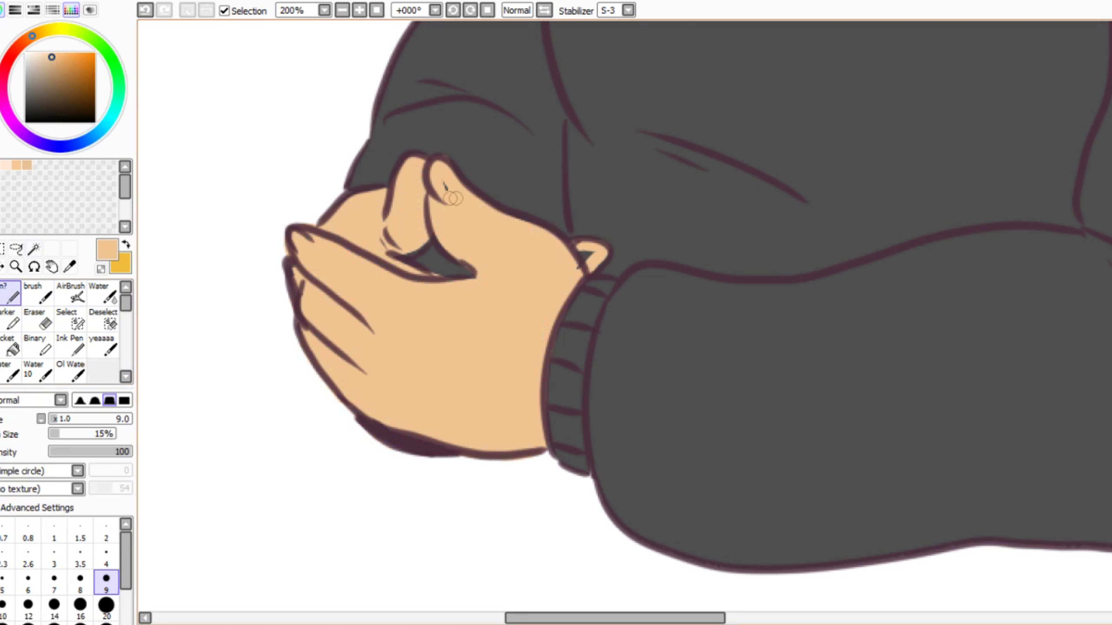
Step: Erase the thick dark patch on the hand's underside, exposing a darker tan shadow, with the eraser at size 4
scroll(473, 301, up, 3)
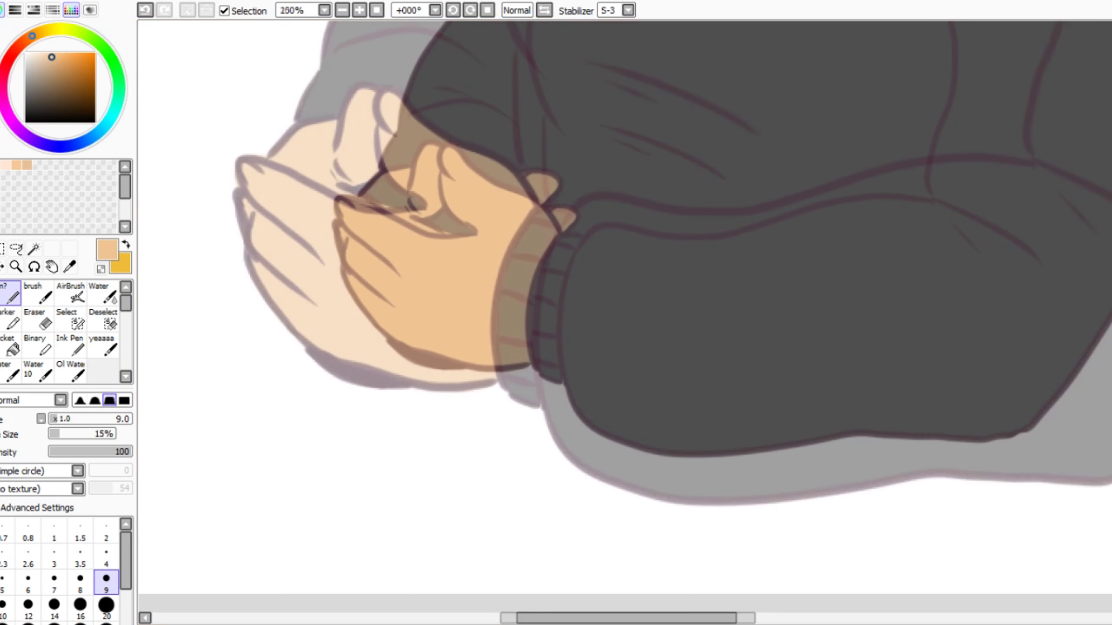
key(e)
mouse_move(422, 356)
mouse_down()
mouse_move(340, 335)
mouse_move(392, 402)
mouse_move(420, 379)
mouse_move(438, 386)
mouse_move(394, 368)
mouse_move(459, 384)
mouse_up()
key(m)
alt+click(438, 385)
key(e)
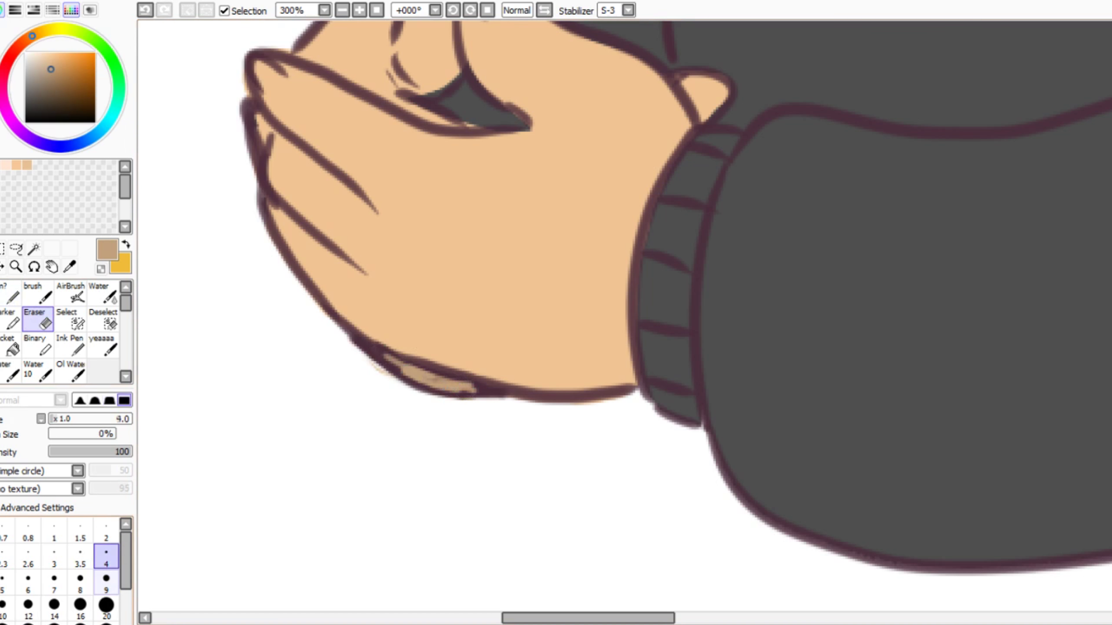
drag(398, 367, 440, 374)
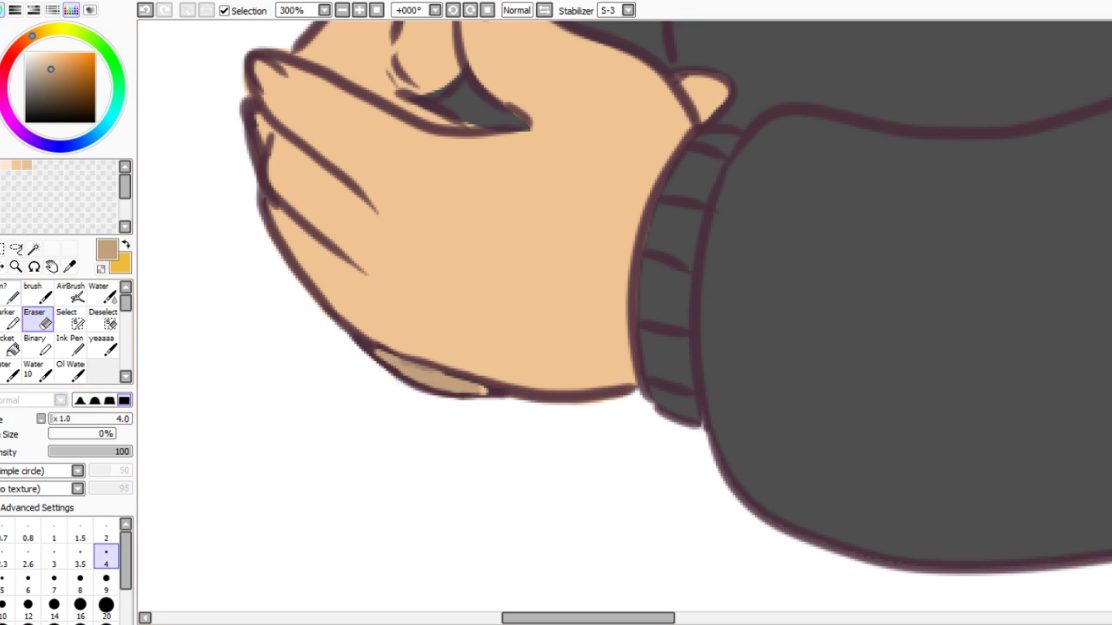
Step: Redraw the dark outline between the palm and the tan shadow on the hand's underside, undoing unwanted strokes
key(b)
mouse_move(376, 353)
mouse_down()
mouse_move(503, 396)
mouse_move(420, 381)
mouse_move(293, 278)
mouse_up()
key(ctrl+z)
click(28, 611)
key(ctrl+z)
mouse_move(346, 335)
mouse_down()
mouse_move(407, 394)
mouse_move(512, 399)
mouse_up()
key(ctrl+z)
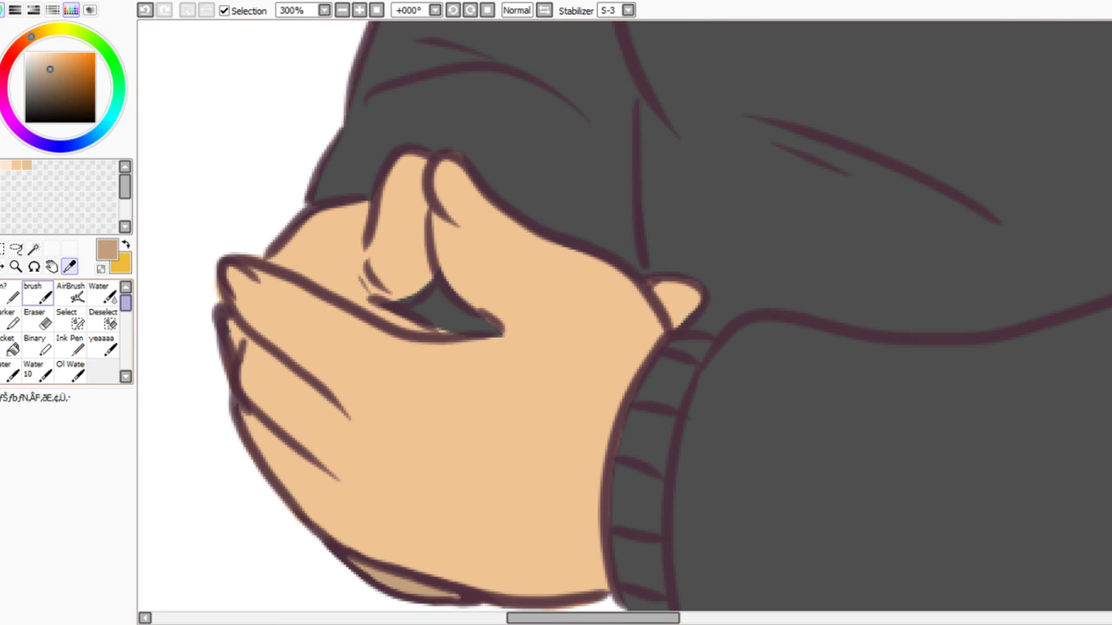
Step: Shade the inner fingers and the small fingertip at the wrist in darker tan with a size 9 brush
key(n)
mouse_move(656, 287)
mouse_down()
mouse_move(676, 311)
mouse_move(685, 300)
mouse_up()
key(ctrl+z)
drag(420, 333, 326, 248)
drag(387, 308, 359, 278)
drag(418, 167, 407, 285)
Step: Extend the finger lines across the back of the hand with two thin tan creases
drag(342, 412, 415, 463)
drag(329, 481, 416, 523)
key(ctrl+minus)
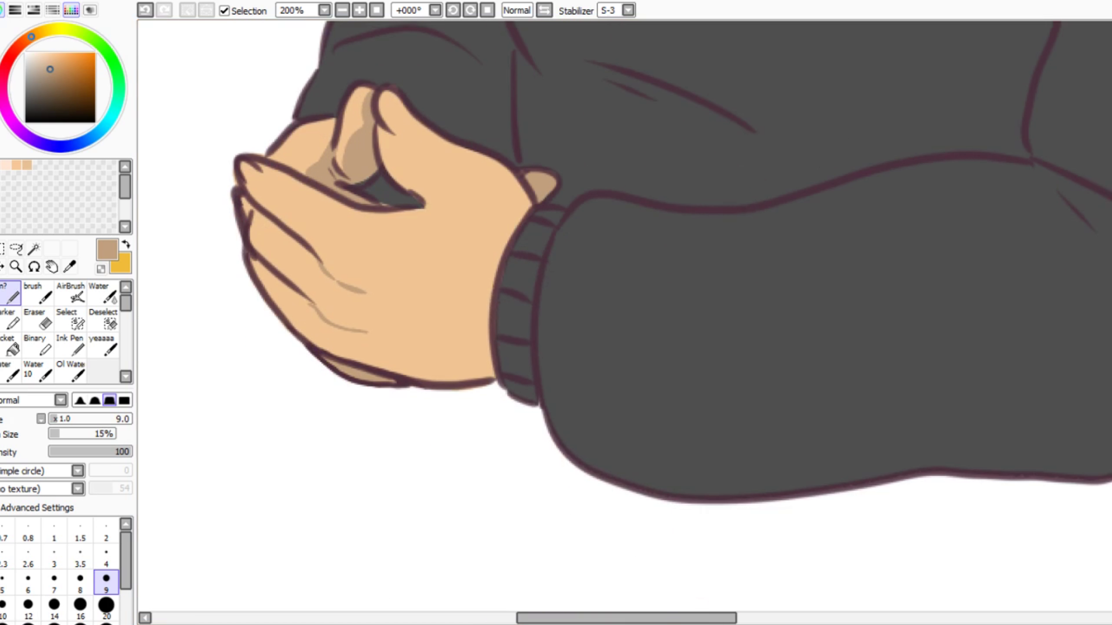
Step: Clean up the outline along the hand's lower edge with the eraser at size 4
scroll(670, 298, up, 3)
key(e)
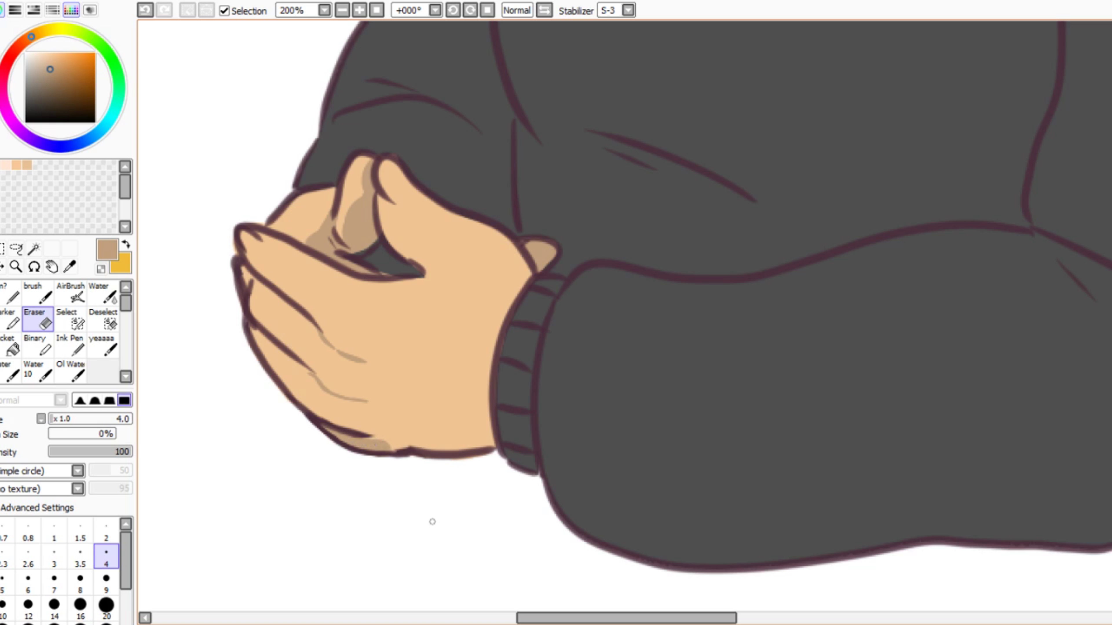
key(ctrl+minus)
key(ctrl+minus)
key(ctrl+minus)
key(ctrl+plus)
key(ctrl+plus)
key(ctrl+plus)
scroll(624, 315, left, 5)
scroll(625, 315, down, 2)
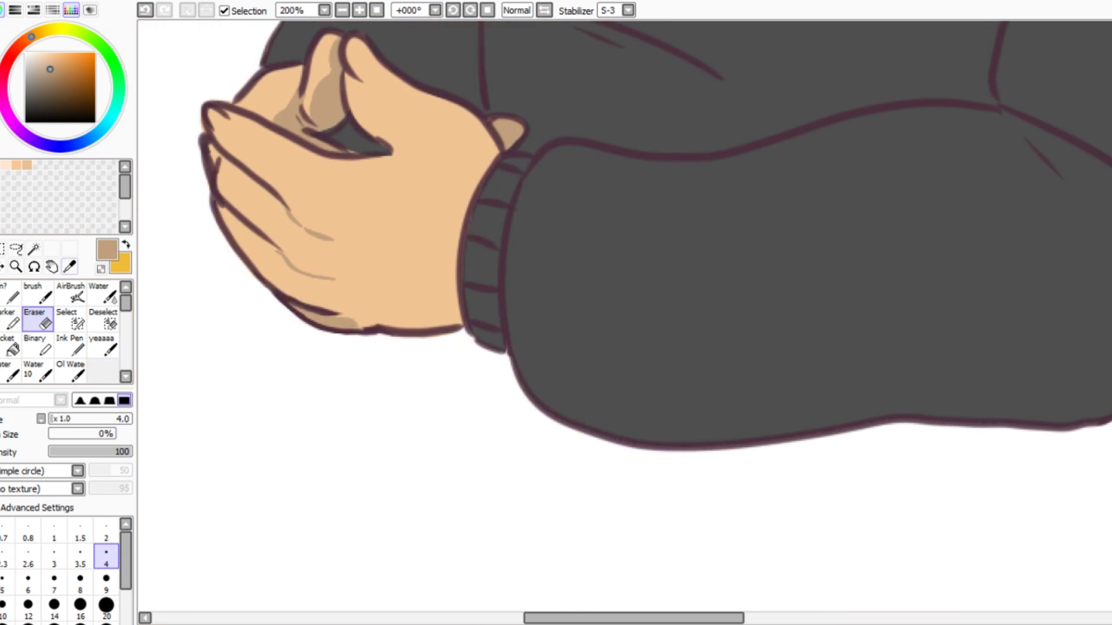
drag(324, 323, 377, 337)
key(ctrl+minus)
scroll(624, 315, up, 5)
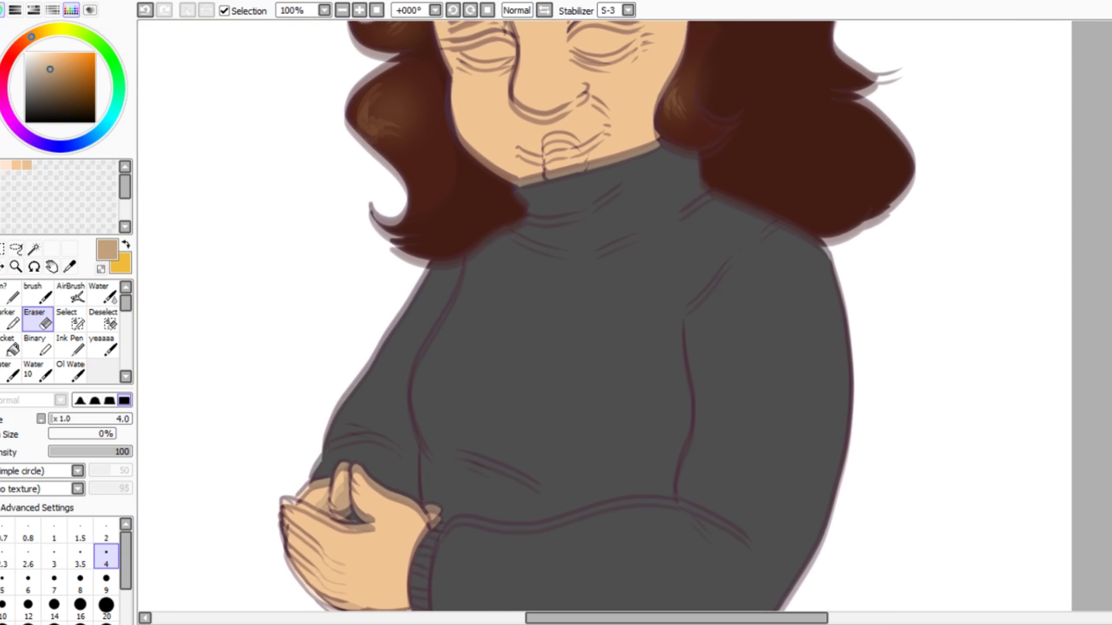
Step: Shade the creases around both eyes in darker tan with a size 9 brush, undoing an unwanted stroke
scroll(624, 315, down, 2)
scroll(625, 315, left, 1)
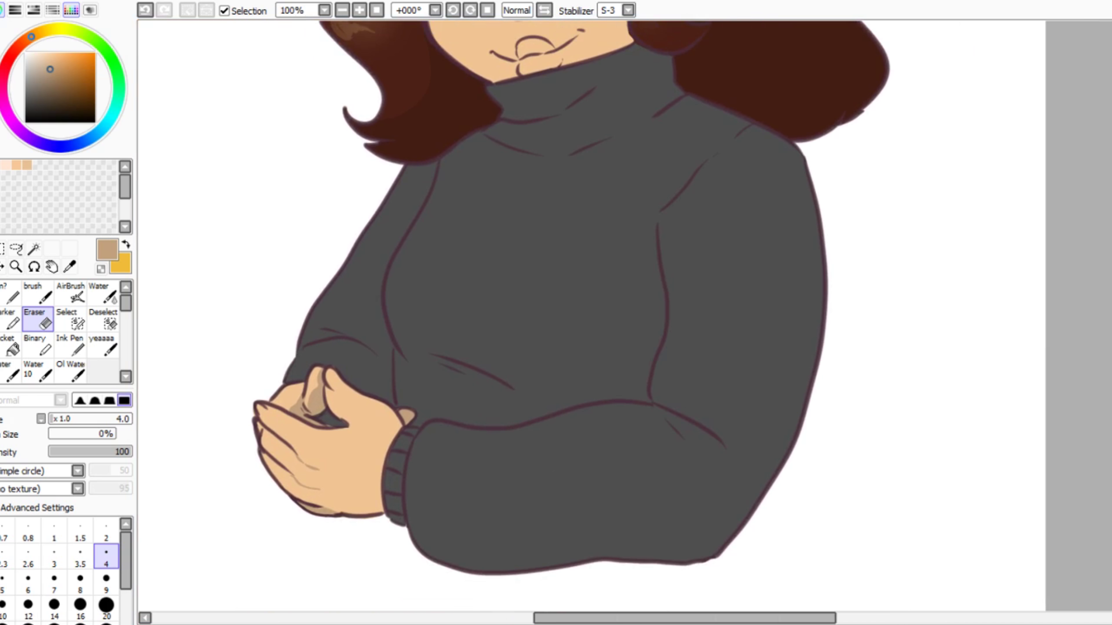
key(ctrl+plus)
scroll(625, 315, down, 5)
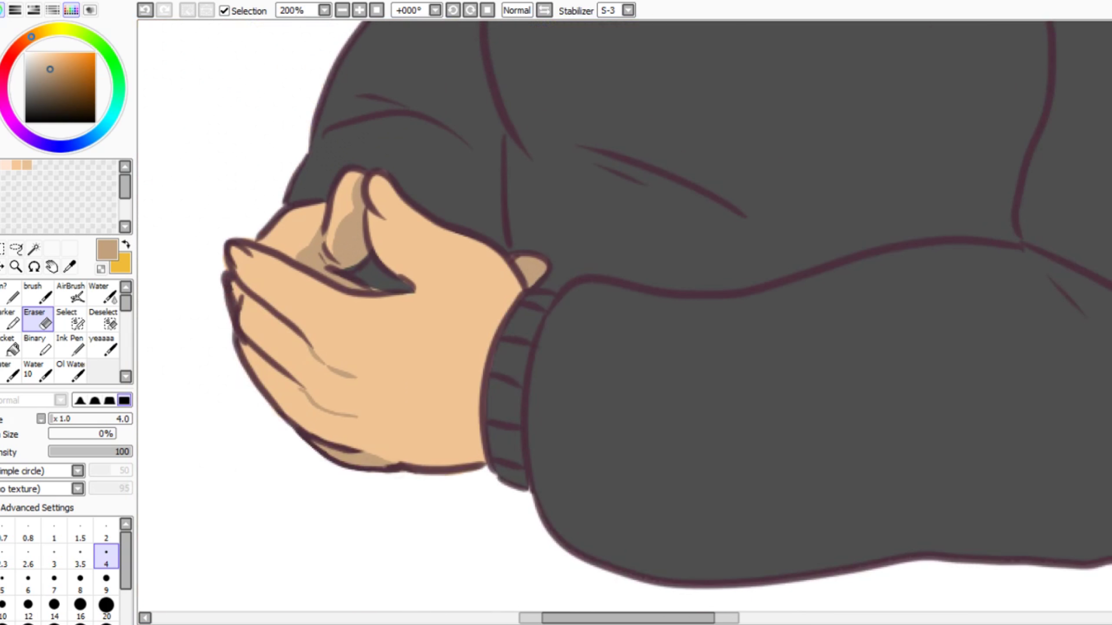
scroll(624, 316, up, 1)
scroll(624, 316, left, 1)
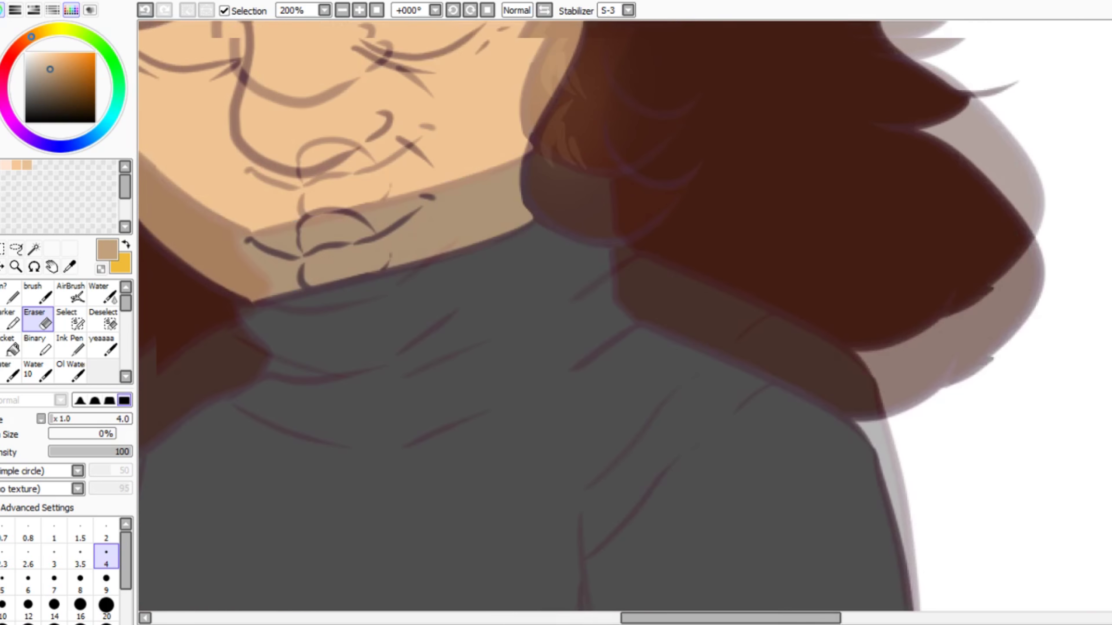
key(e)
drag(437, 278, 520, 302)
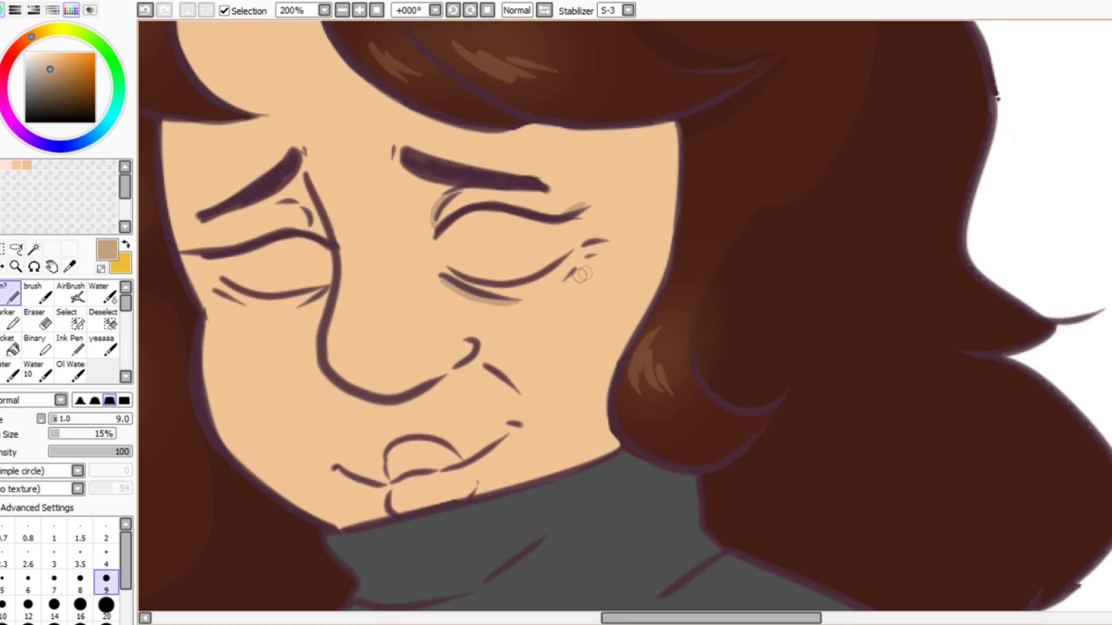
key(ctrl+z)
drag(221, 289, 246, 308)
drag(306, 311, 331, 295)
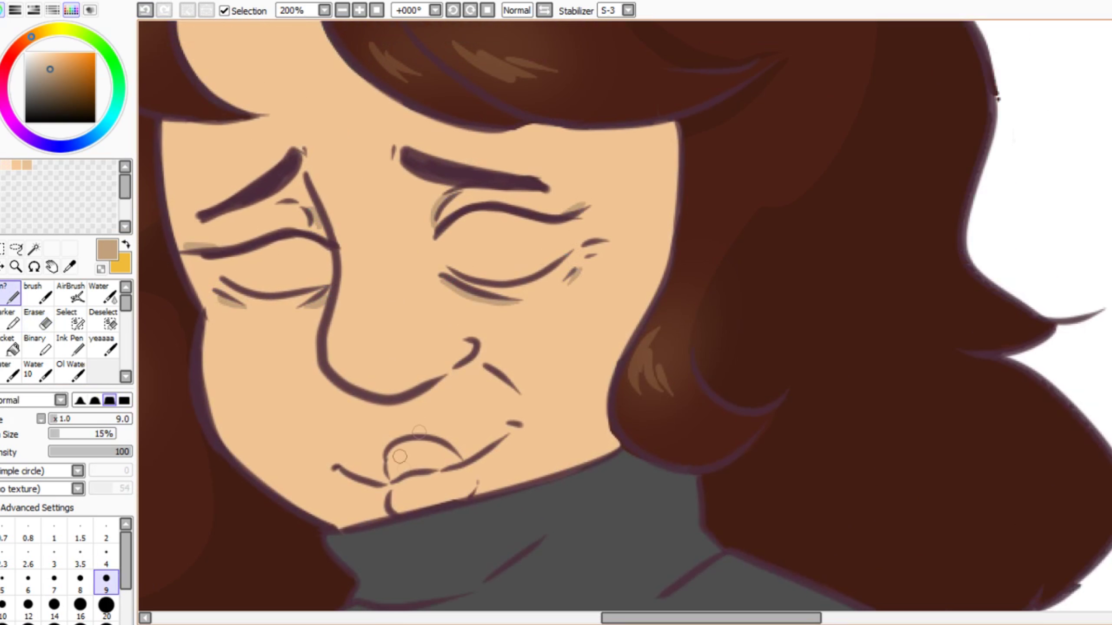
Step: Shade beneath the nostril, around the lips, and the side of the forehead and cheek beside the hair in darker tan
drag(443, 382, 466, 368)
mouse_move(485, 370)
mouse_down()
mouse_move(515, 391)
mouse_move(482, 372)
mouse_up()
drag(630, 114, 569, 245)
drag(589, 333, 564, 432)
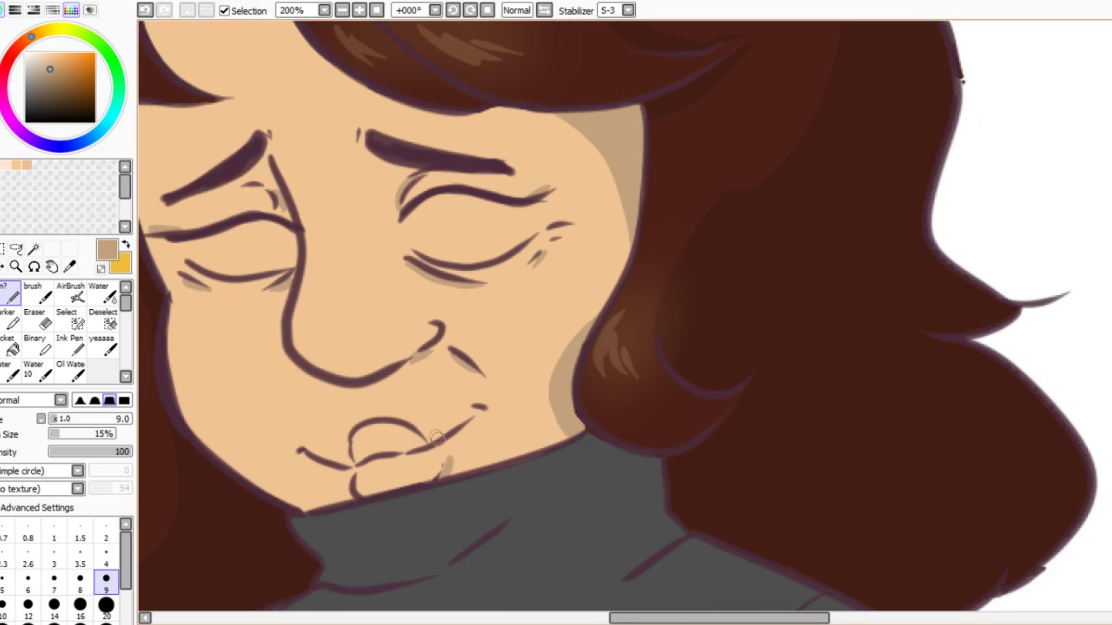
scroll(577, 352, down, 1)
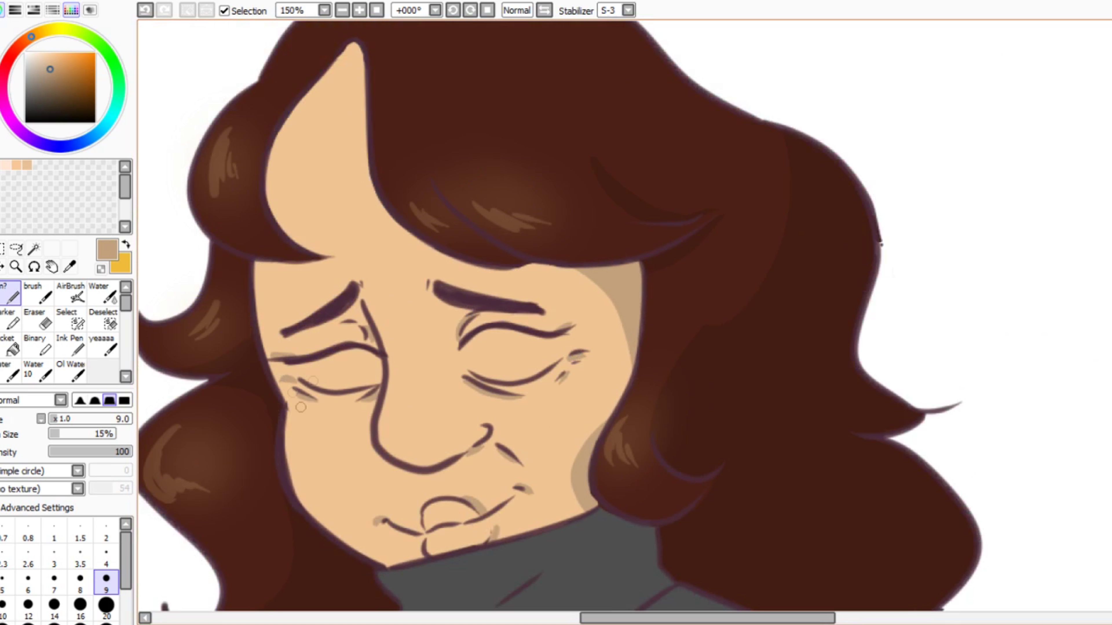
Step: Undo the last shading strokes and shift the skin colour to a warmer, pinker tan
key(ctrl+z)
scroll(331, 255, down, 4)
scroll(331, 256, up, 2)
key(ctrl+z)
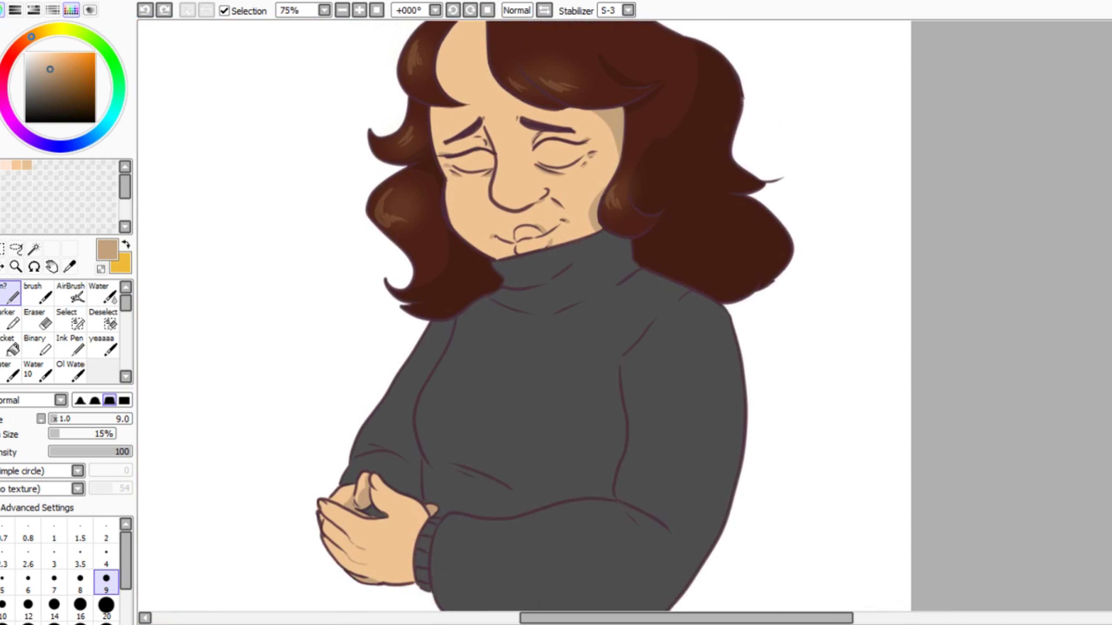
key(ctrl+s)
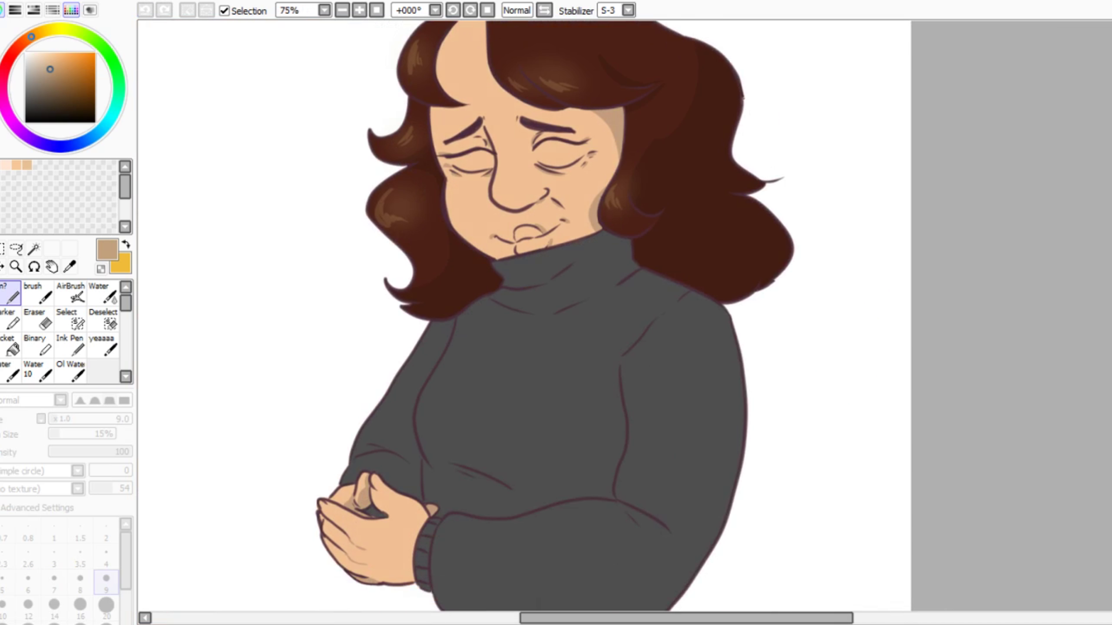
Step: Fill the whites of both eyes with off-white using a size 9 brush
scroll(523, 140, up, 4)
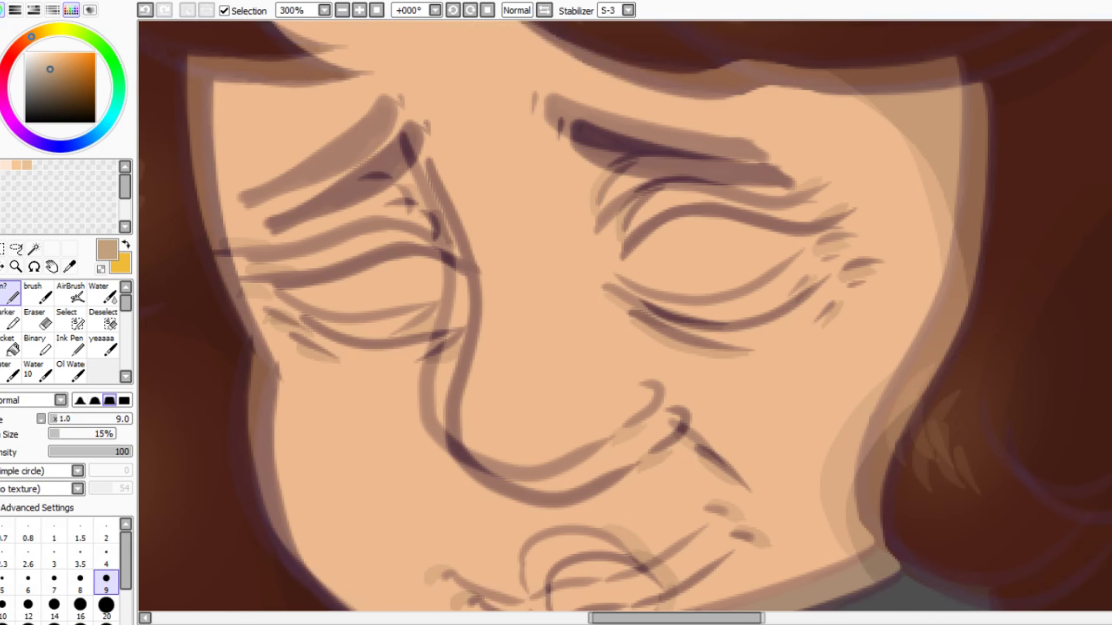
key(bracketleft)
key(bracketleft)
key(bracketleft)
key(bracketleft)
key(bracketleft)
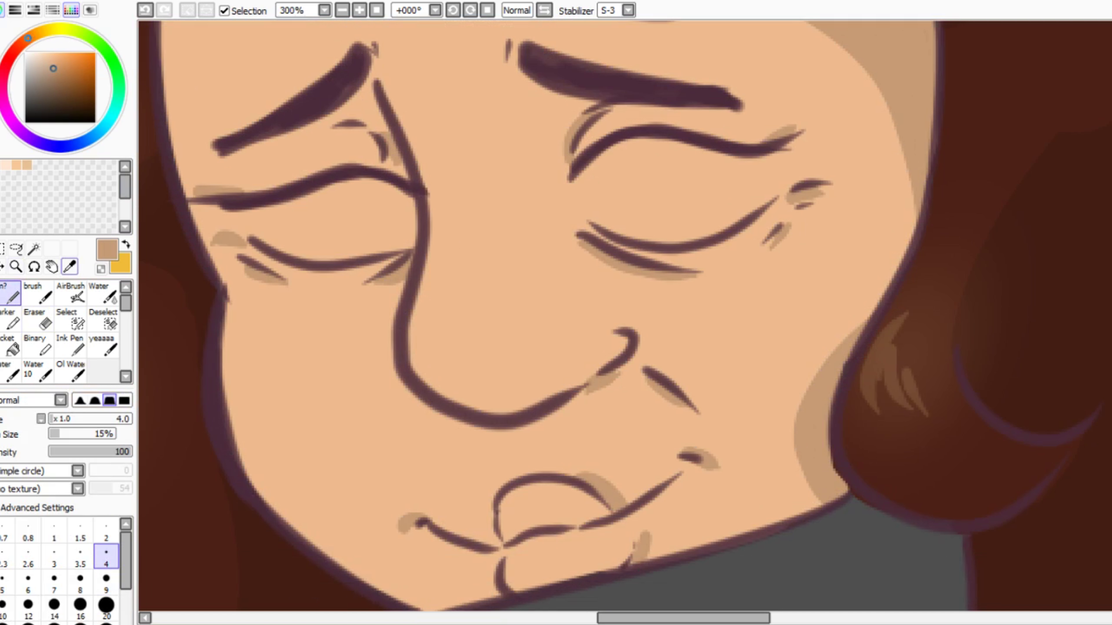
click(100, 269)
key(bracketright)
key(bracketright)
key(bracketright)
key(bracketright)
key(bracketright)
mouse_move(280, 221)
mouse_down()
mouse_move(261, 223)
mouse_move(394, 232)
mouse_move(351, 233)
mouse_move(316, 215)
mouse_up()
mouse_move(762, 158)
mouse_down()
mouse_move(665, 239)
mouse_move(578, 171)
mouse_move(653, 200)
mouse_move(733, 154)
mouse_up()
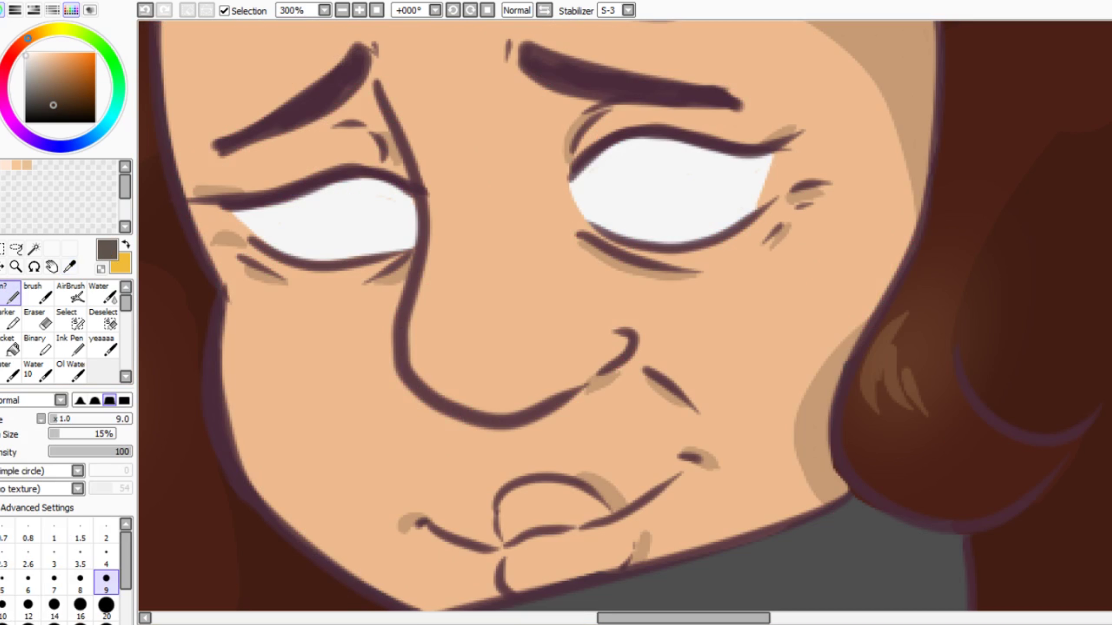
Step: Paint large dark brown irises under the upper lids of both eyes, looking off to the side
click(53, 106)
drag(350, 186, 394, 232)
drag(385, 188, 394, 219)
mouse_move(666, 136)
mouse_down()
mouse_move(762, 206)
mouse_move(656, 132)
mouse_move(727, 219)
mouse_up()
mouse_move(350, 189)
mouse_down()
mouse_move(397, 198)
mouse_move(333, 245)
mouse_up()
key(ctrl+minus)
mouse_move(657, 263)
mouse_down()
mouse_move(605, 289)
mouse_move(619, 258)
mouse_move(657, 263)
mouse_up()
Step: Tidy the irises and whites of both eyes with the size 4 eraser and an off-white brush
key(e)
key(ctrl+plus)
key(ctrl+plus)
key(ctrl+plus)
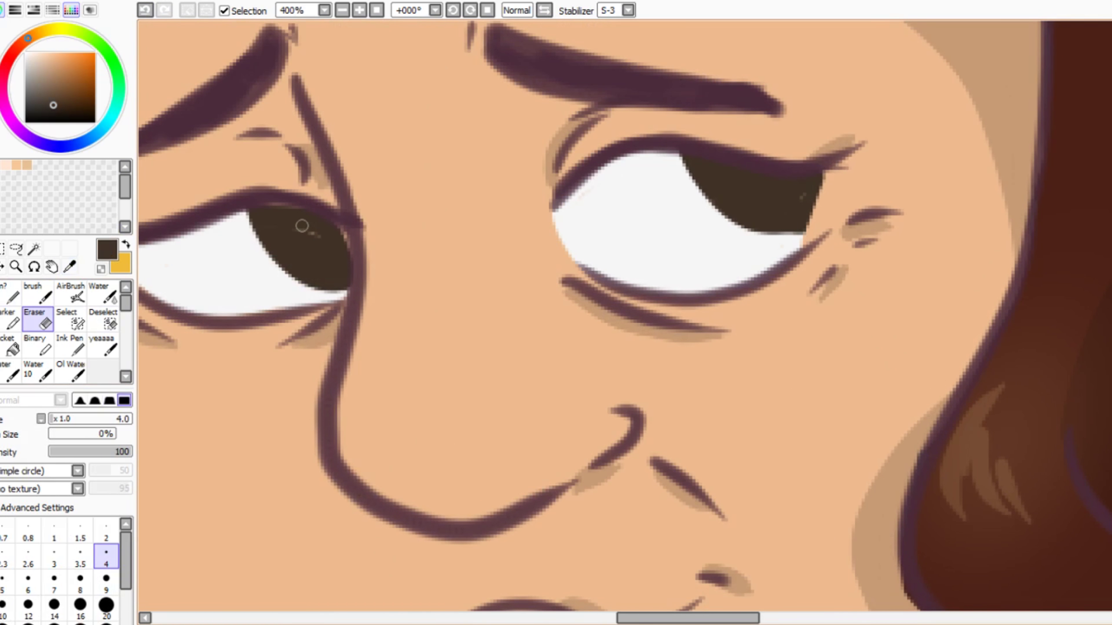
key(n)
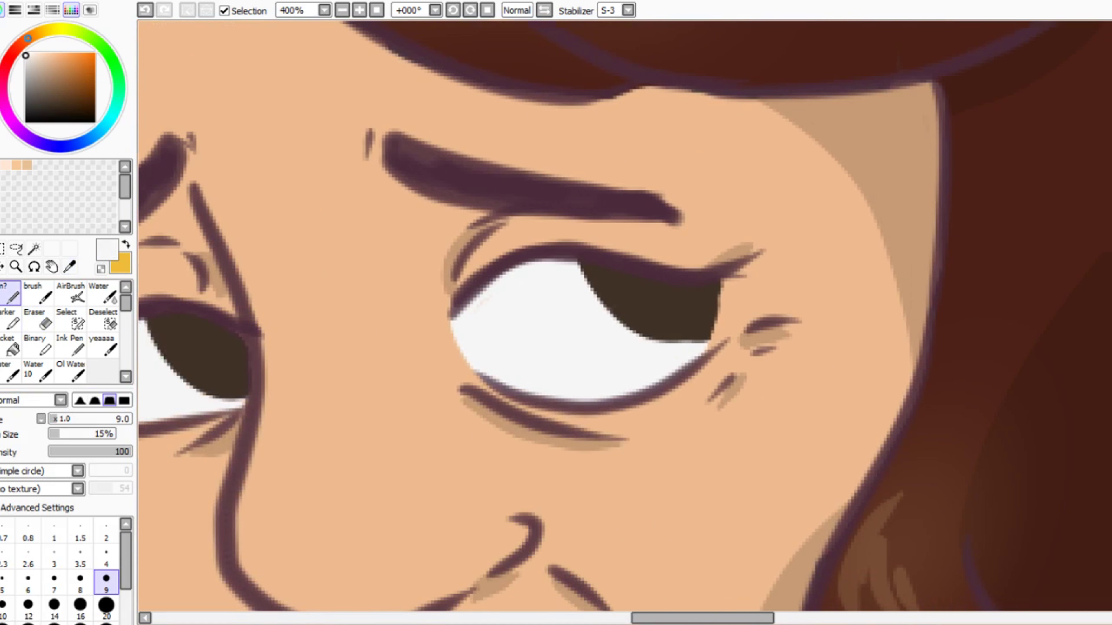
key(e)
key(ctrl+minus)
scroll(626, 315, down, 2)
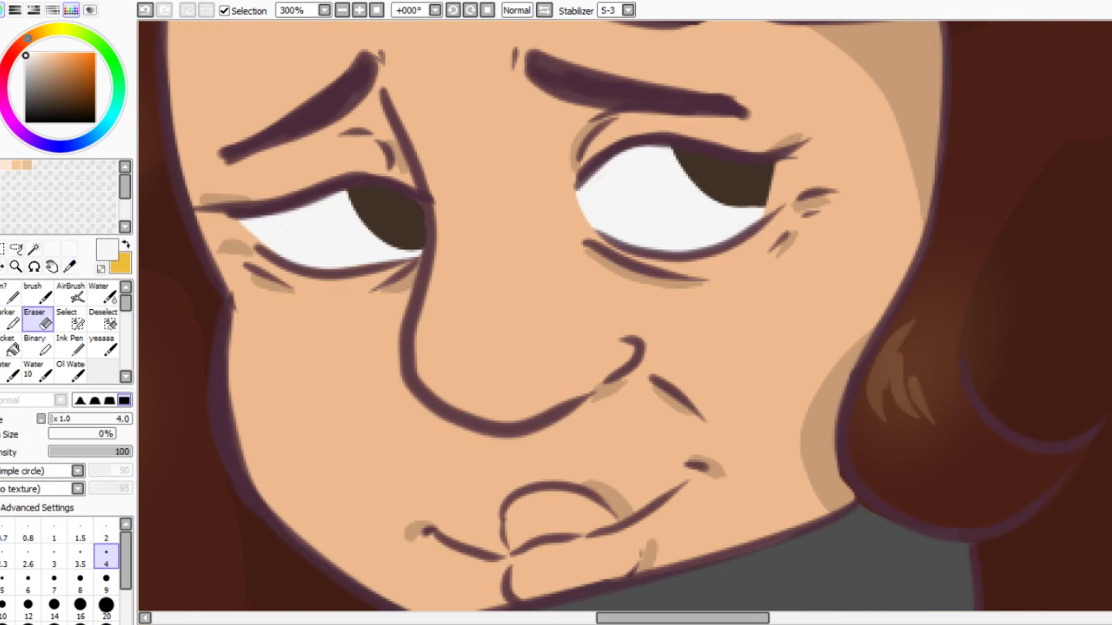
Step: Paint faint round pupils inside both dark brown irises with a size 9 brush
key(n)
click(67, 77)
drag(394, 204, 414, 221)
drag(727, 167, 753, 189)
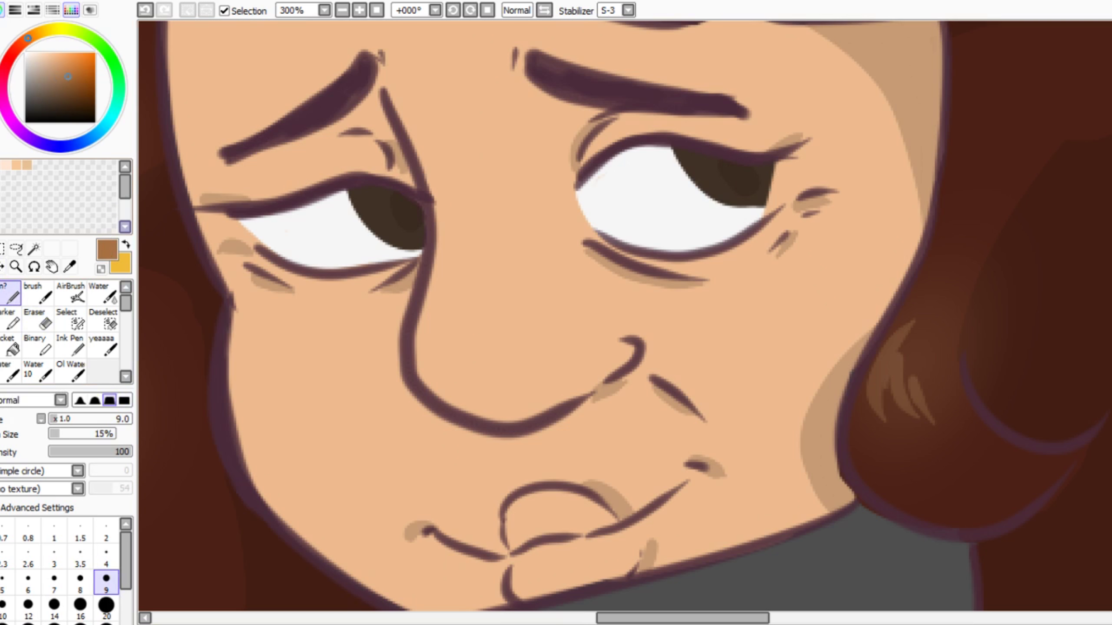
Step: Dot pale yellow specks into both irises with a size 4 brush, undoing the attempt to brighten them
key(x)
drag(39, 55, 53, 56)
click(106, 556)
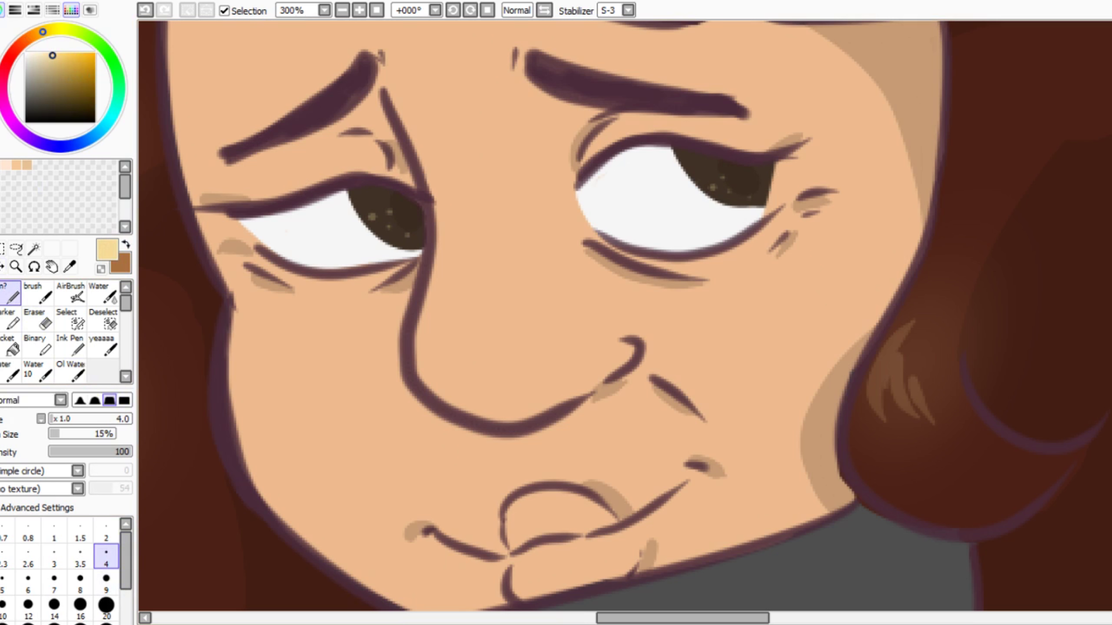
key(ctrl)
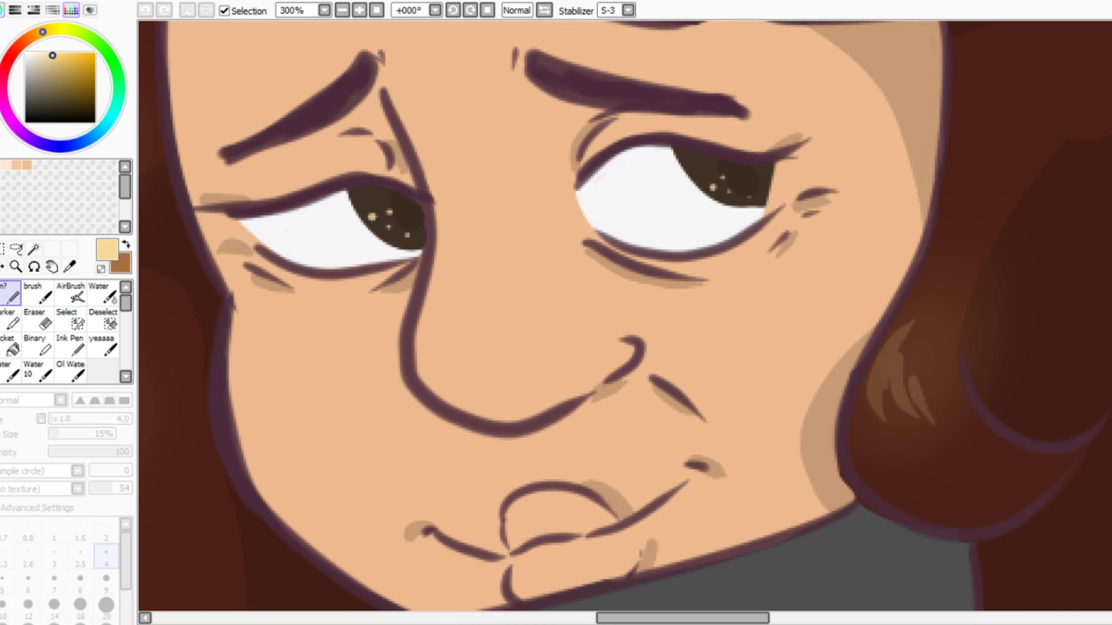
key(ctrl+z)
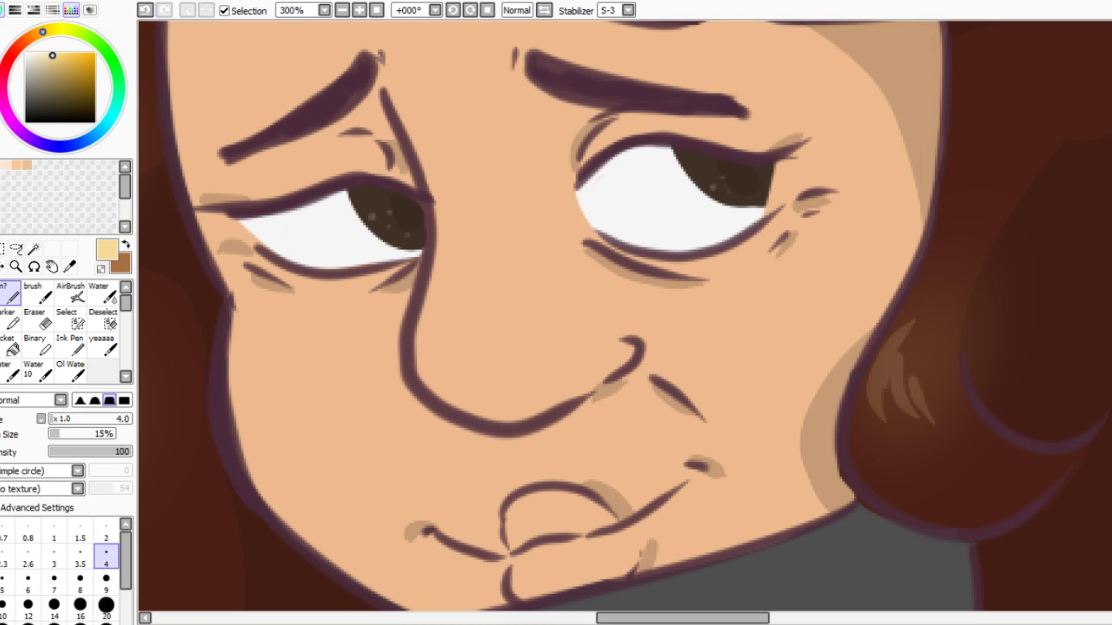
Step: Tint the corners of both eye whites light pink with a size 2 brush
key(ctrl+plus)
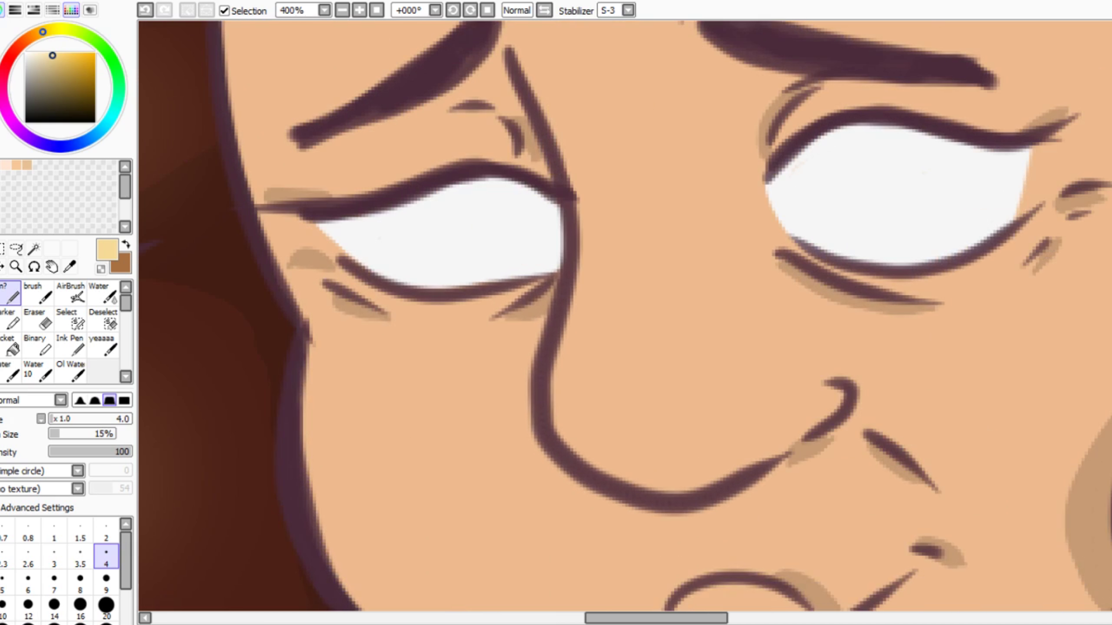
click(5, 165)
click(106, 530)
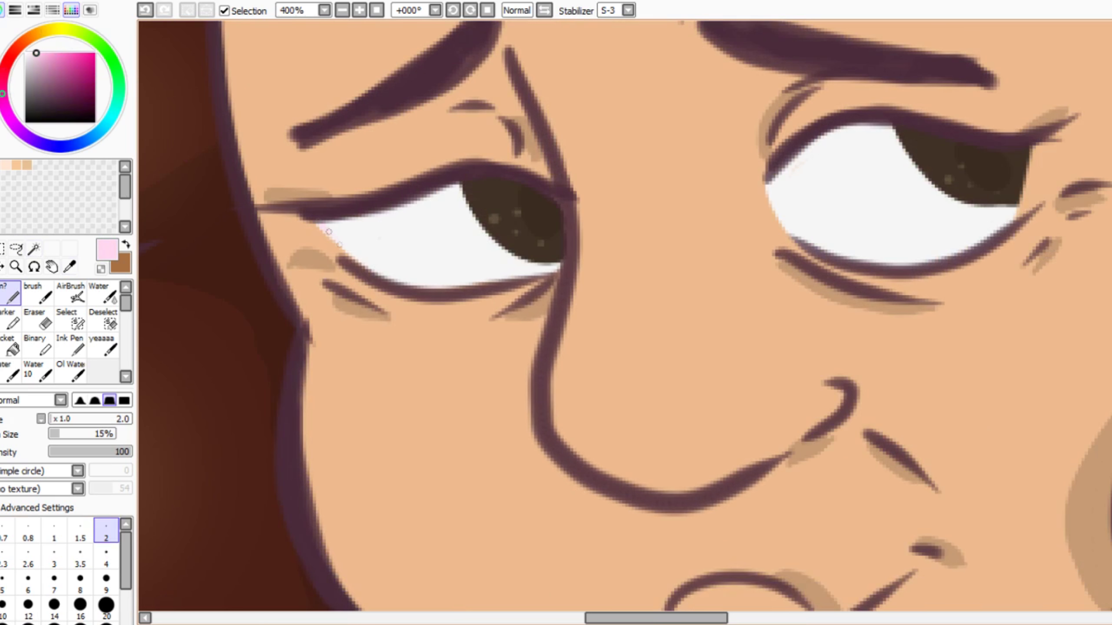
scroll(560, 229, right, 5)
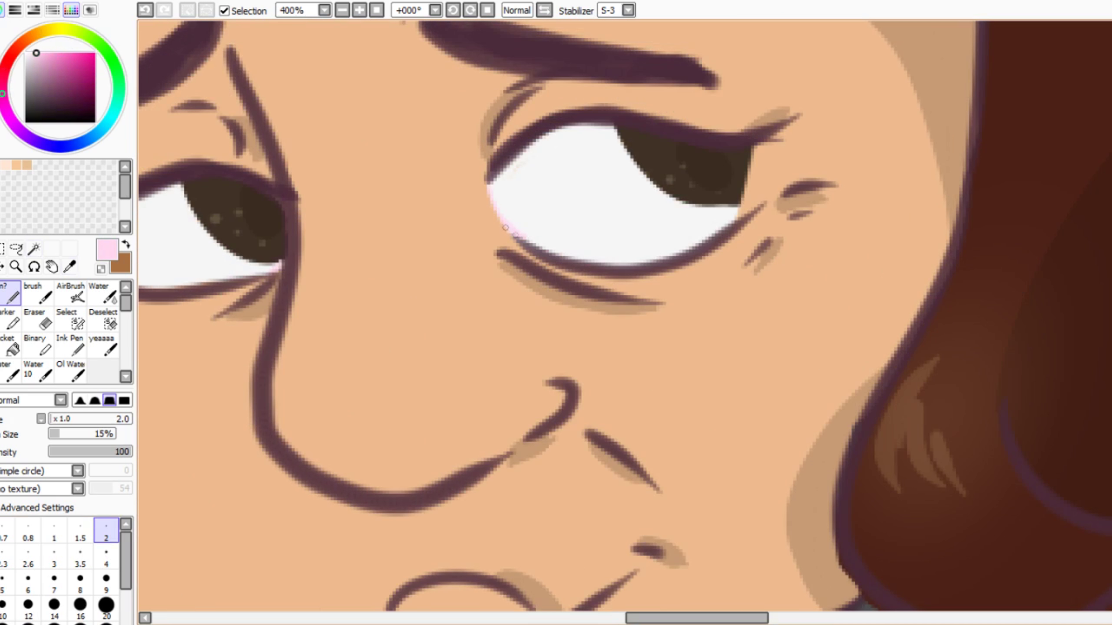
key(ctrl+minus)
scroll(512, 227, left, 1)
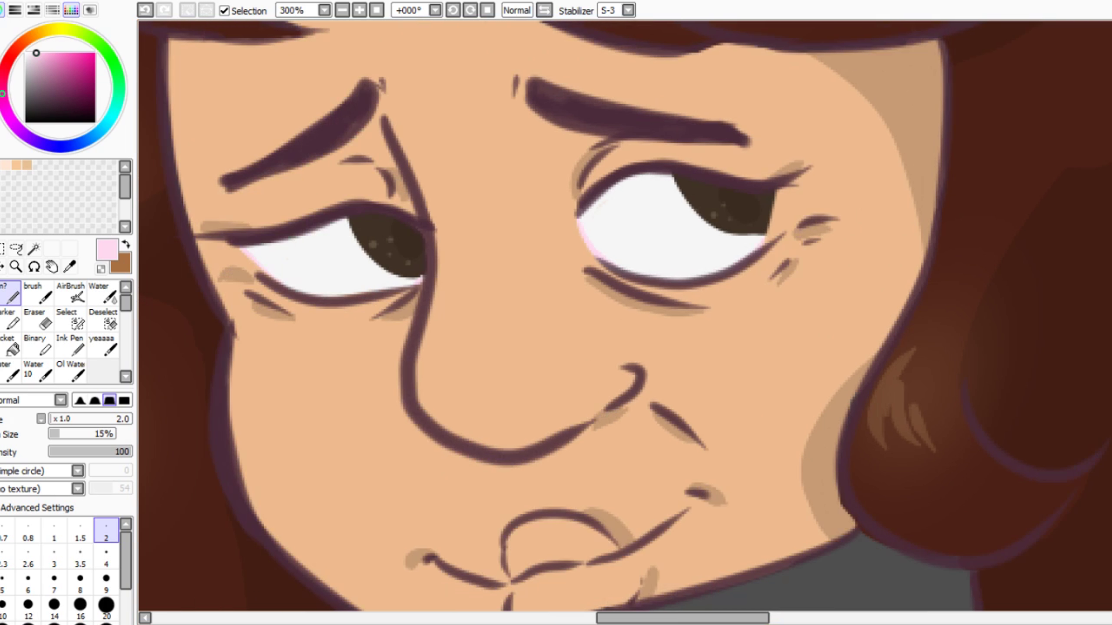
Step: Add a round near-white highlight with a light tan rim to the edge of each iris using a size 9 brush
key(ctrl+plus)
alt+click(307, 145)
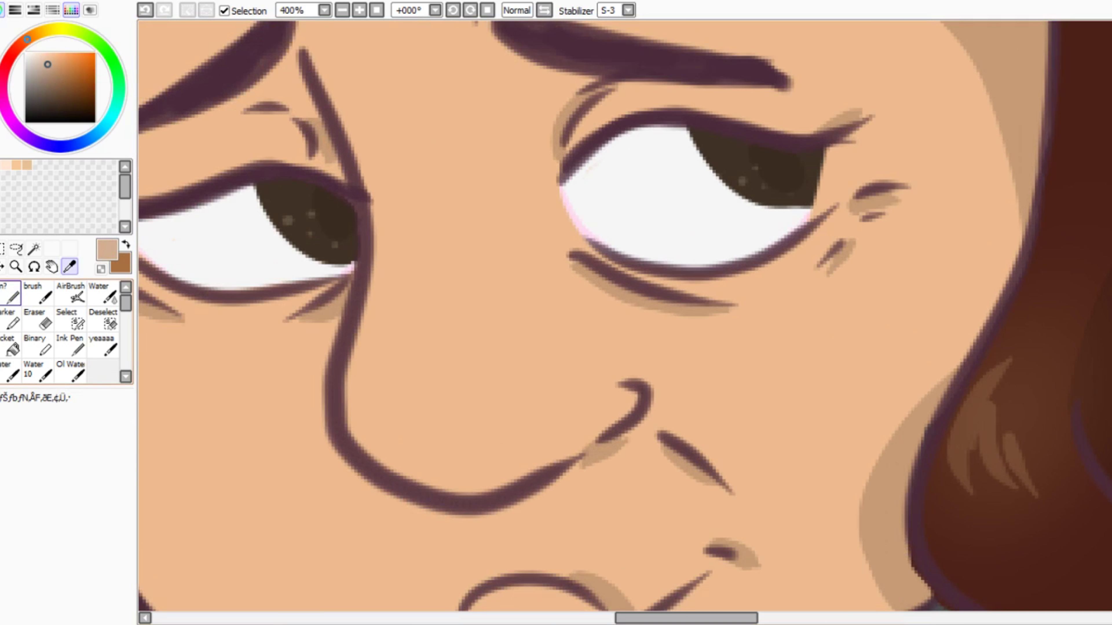
drag(257, 212, 264, 199)
click(707, 154)
click(28, 52)
click(258, 209)
click(705, 154)
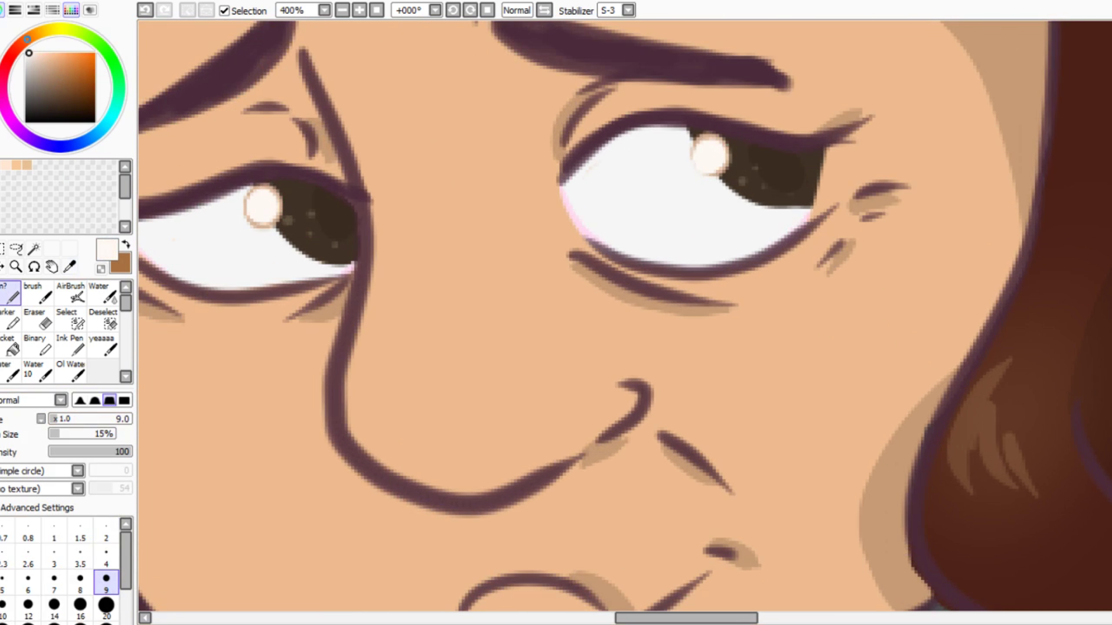
Step: Fill both lips with dark red using a size 9 brush
key(ctrl+minus)
key(ctrl+minus)
key(ctrl+minus)
key(ctrl+plus)
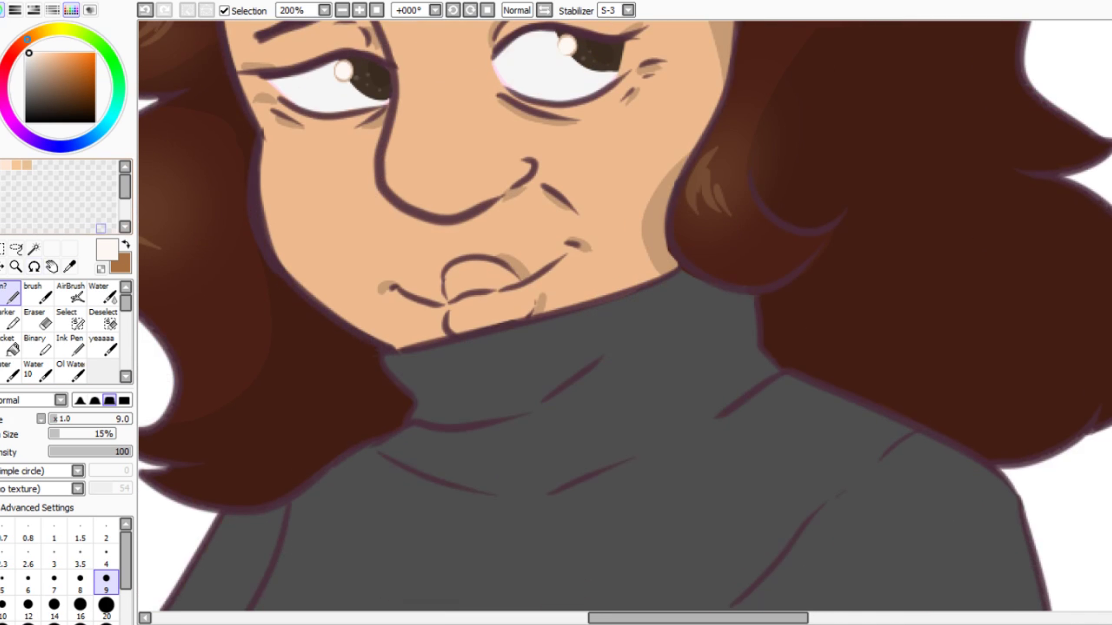
click(8, 62)
click(76, 90)
mouse_move(450, 273)
mouse_down()
mouse_move(459, 329)
mouse_move(524, 311)
mouse_move(514, 283)
mouse_move(451, 277)
mouse_move(514, 281)
mouse_move(466, 299)
mouse_move(465, 324)
mouse_move(499, 293)
mouse_move(521, 303)
mouse_up()
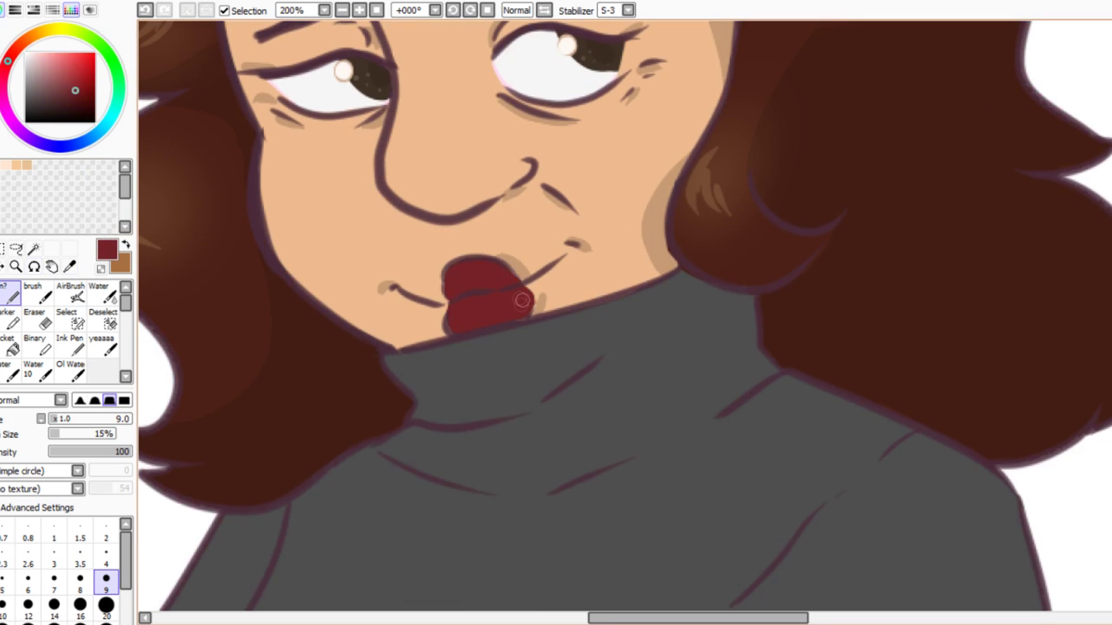
Step: Repaint the upper lip in a deeper, darker red and pick up the lower lip's red again
key(ctrl+plus)
key(ctrl+plus)
click(70, 107)
mouse_move(263, 271)
mouse_down()
mouse_move(346, 256)
mouse_move(366, 224)
mouse_move(260, 237)
mouse_move(398, 244)
mouse_up()
alt+click(278, 320)
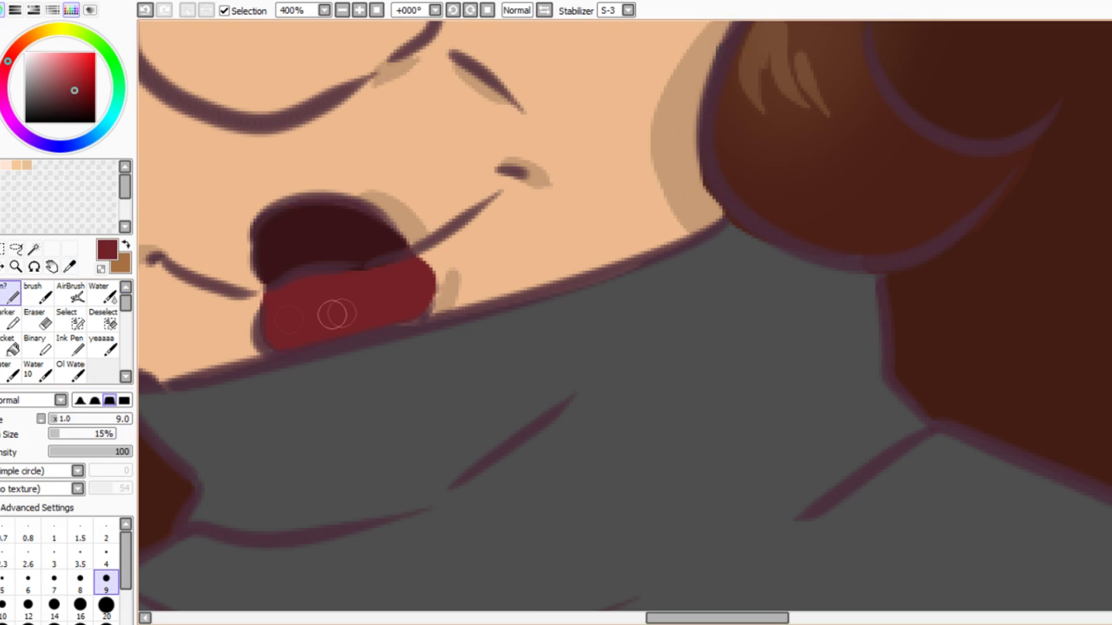
Step: Soften the lip colours to a muted brown upper lip and a muted brick-red lower lip
key(ctrl+minus)
key(ctrl+minus)
key(ctrl+minus)
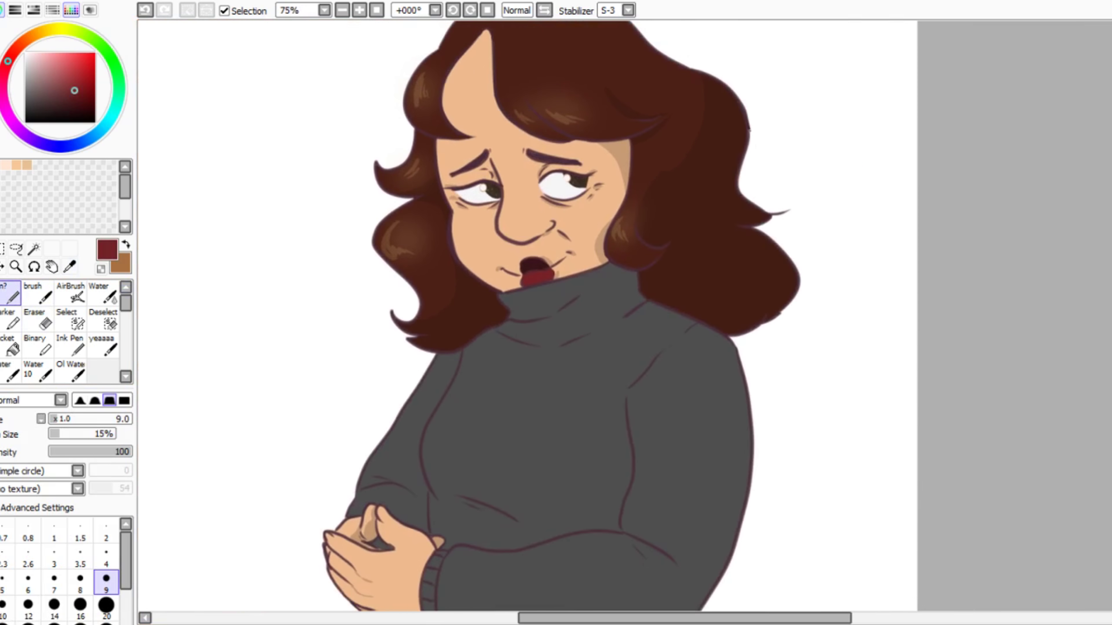
key(ctrl+plus)
key(ctrl+plus)
drag(526, 307, 615, 322)
mouse_move(438, 398)
mouse_down()
mouse_move(464, 407)
mouse_move(481, 433)
mouse_move(455, 403)
mouse_up()
key(ctrl+minus)
key(ctrl+minus)
key(ctrl+plus)
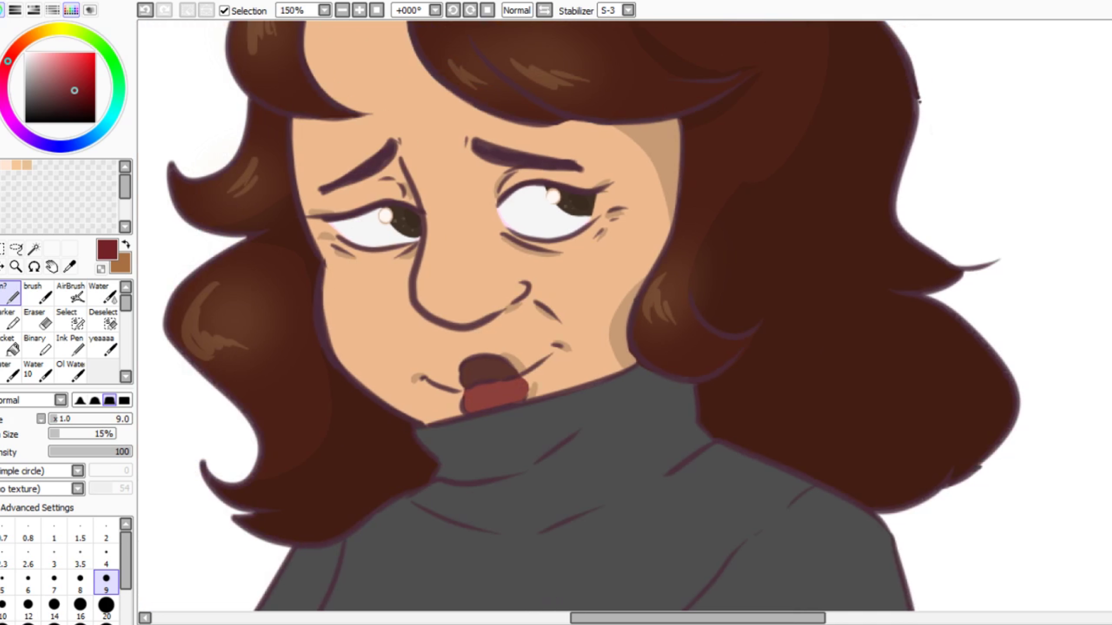
Step: Try dark purple-grey bags under both eyes with a size 9 brush, trimming their edges with the size 4 eraser
key(ctrl+plus)
key(ctrl+plus)
click(22, 130)
click(39, 100)
mouse_move(518, 232)
mouse_down()
mouse_move(376, 243)
mouse_move(353, 229)
mouse_up()
drag(700, 209, 867, 198)
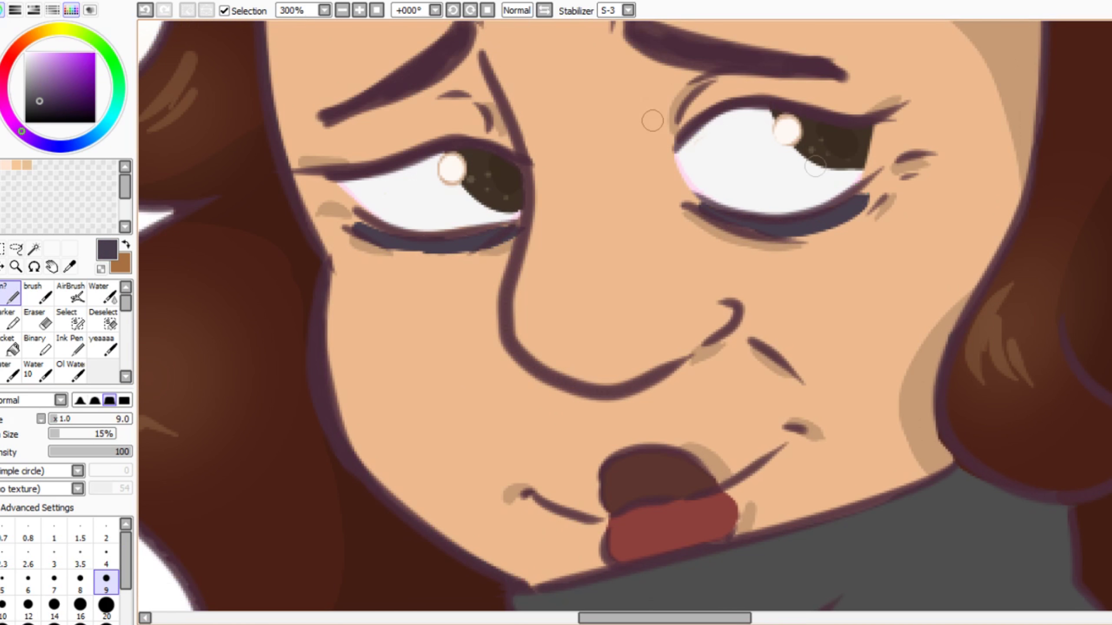
key(e)
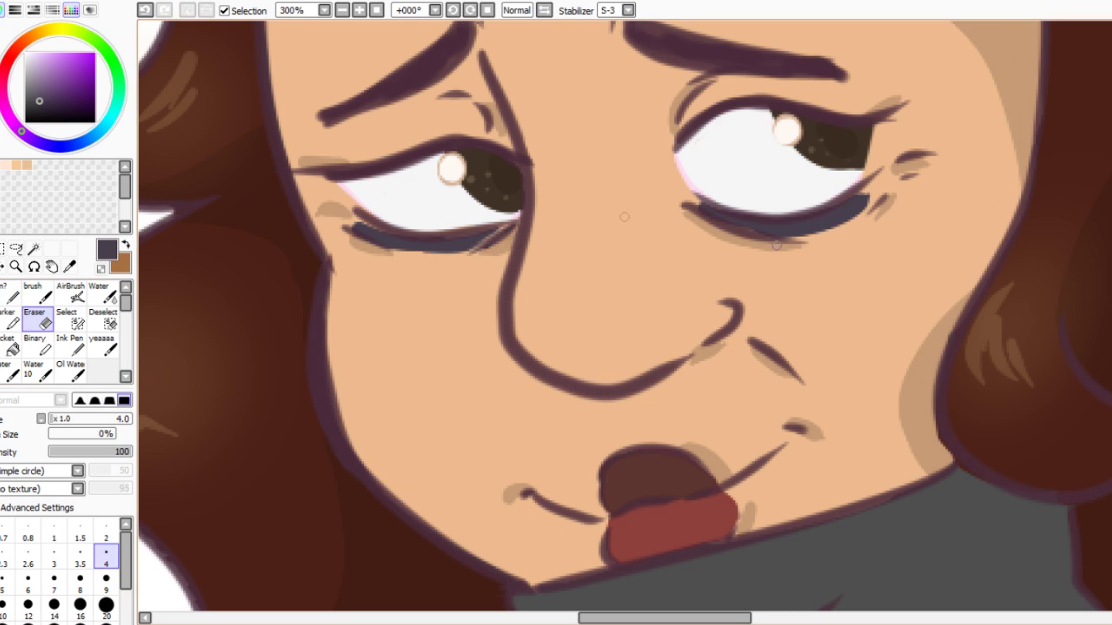
Step: Compare the face with and without the dark under-eye bags by undoing and redoing them, and take them off
key(ctrl+z)
key(ctrl+z)
key(ctrl+y)
key(ctrl+y)
key(ctrl+z)
key(ctrl+z)
key(ctrl+y)
key(ctrl+y)
key(ctrl+z)
key(ctrl+z)
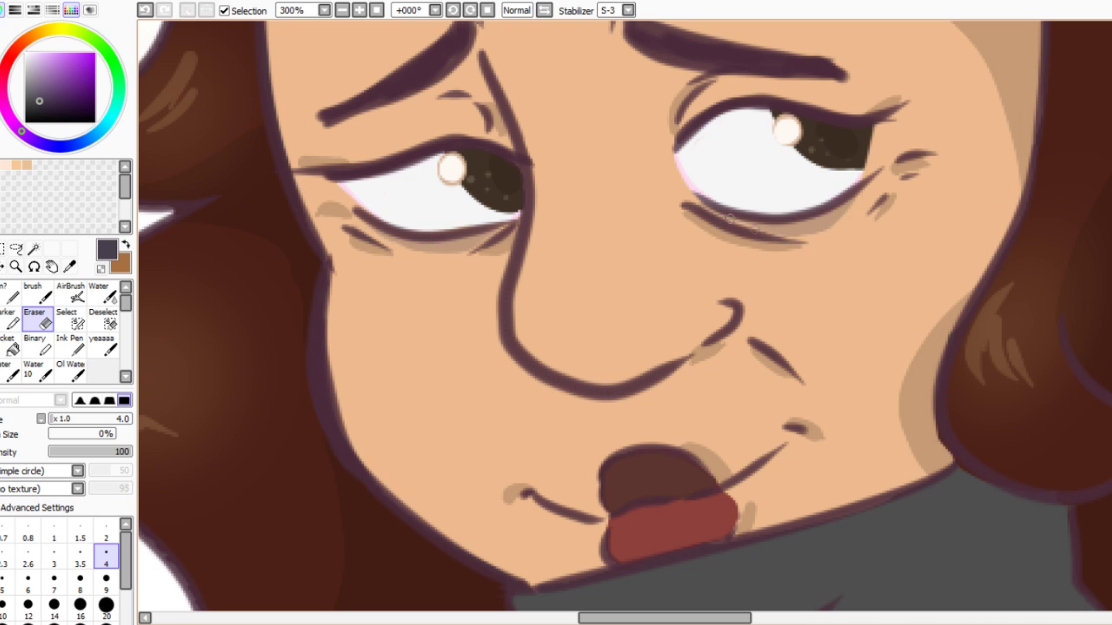
key(ctrl+y)
key(ctrl+z)
key(ctrl+z)
key(ctrl+y)
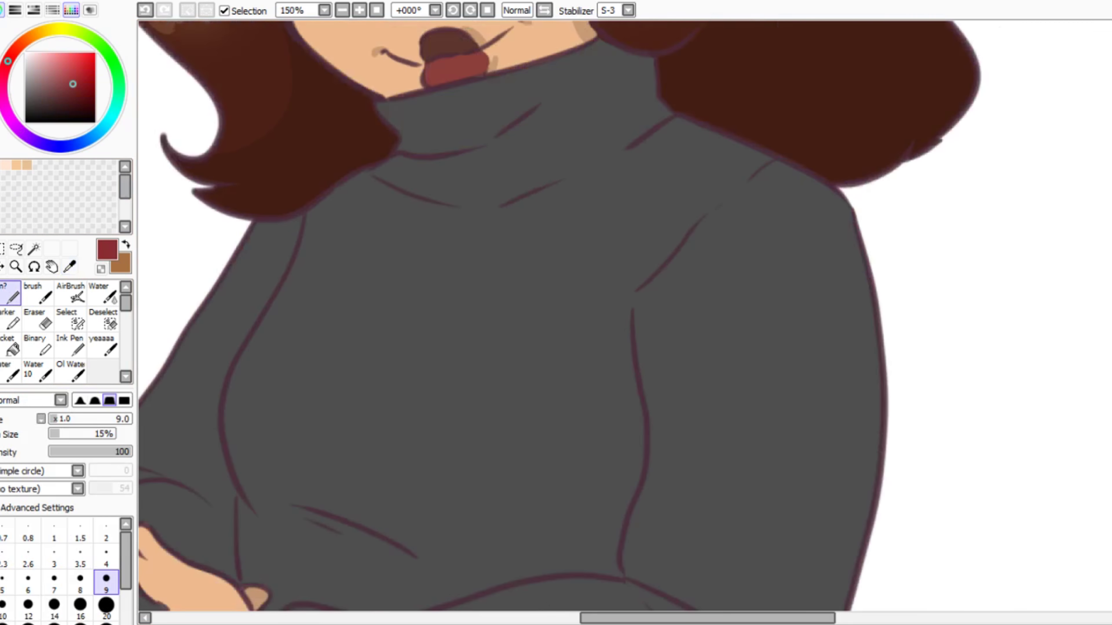
scroll(274, 336, up, 5)
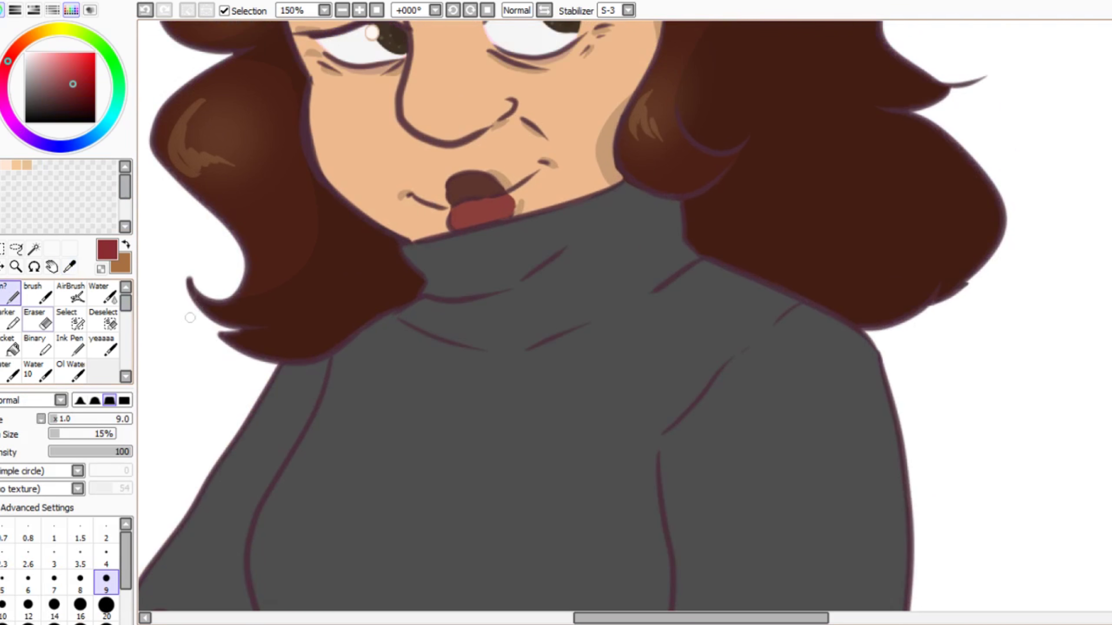
Step: Paint the sweater's turtleneck collar dark red with a size 9 brush, trimming its edges with the size 4 eraser
key(e)
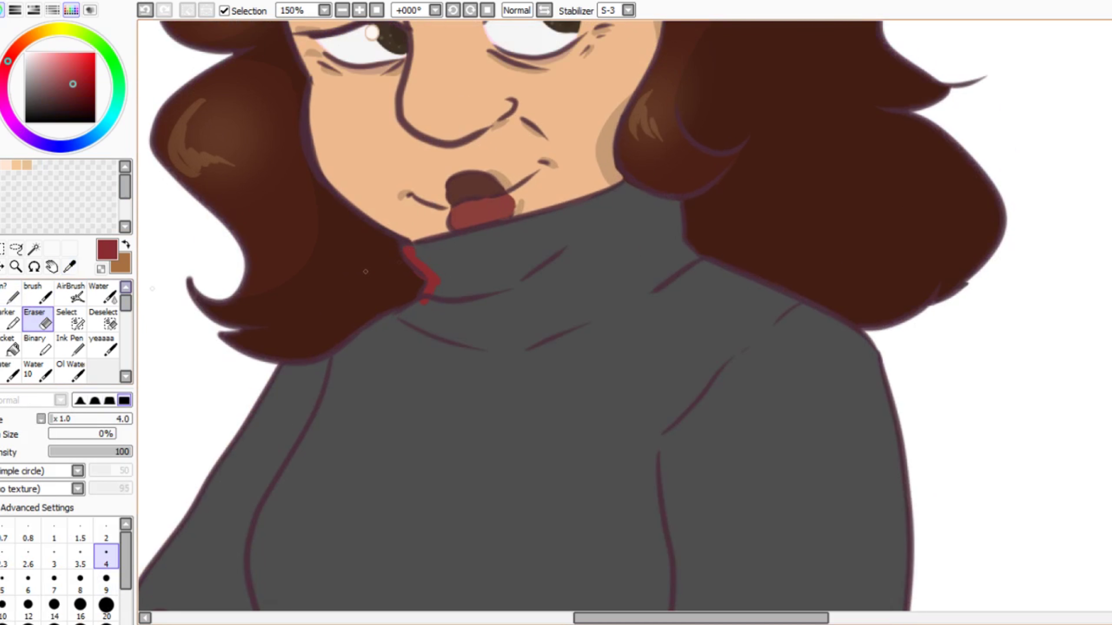
scroll(420, 276, up, 2)
key(n)
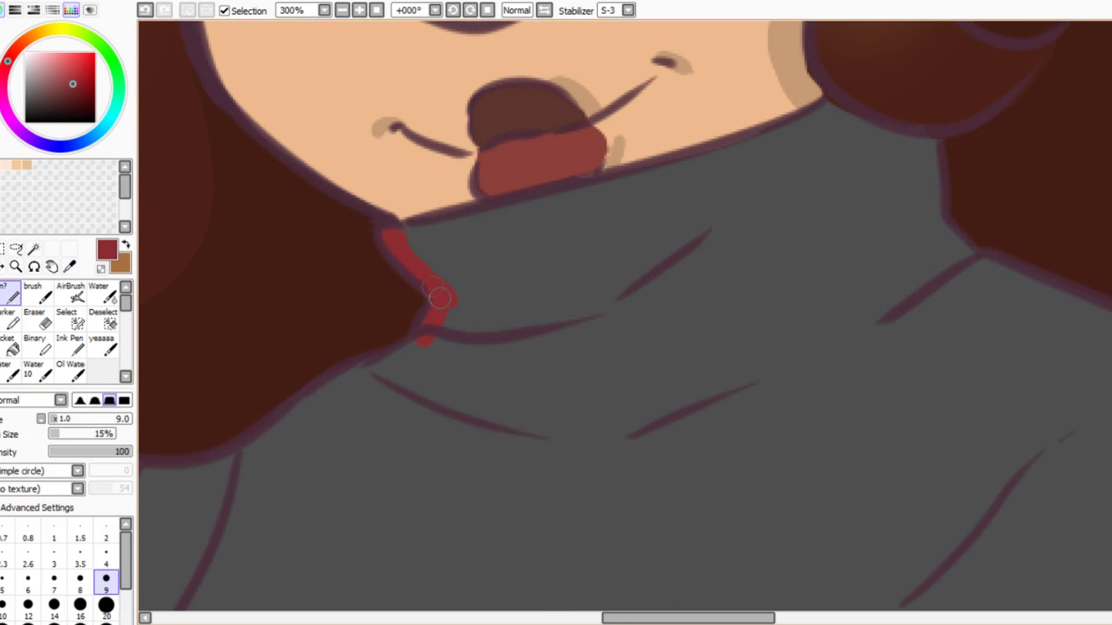
key(e)
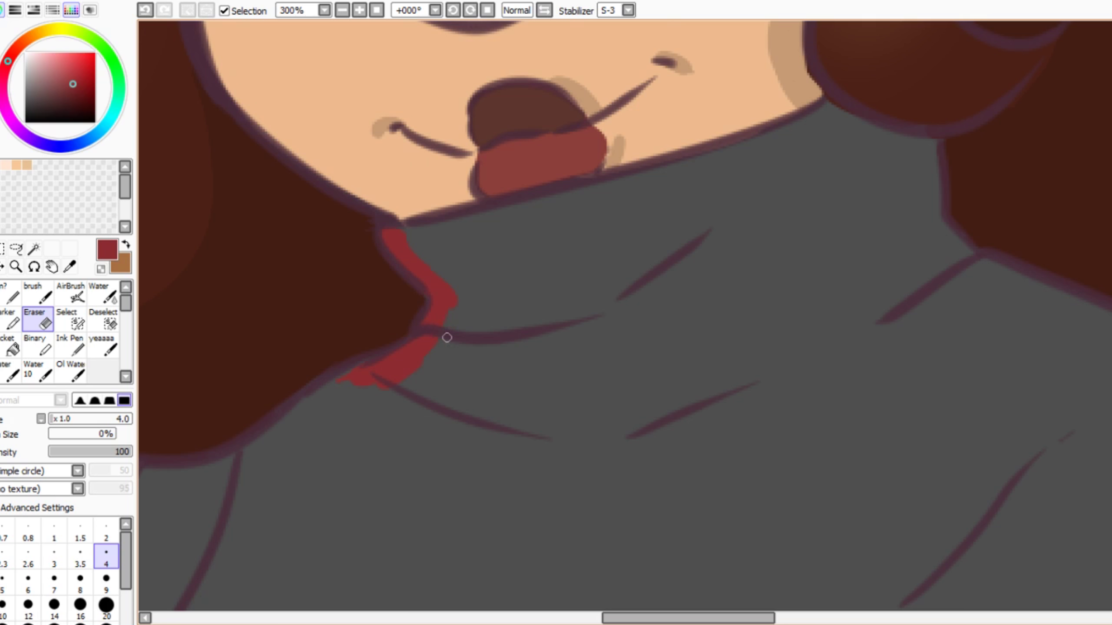
key(n)
scroll(447, 337, down, 1)
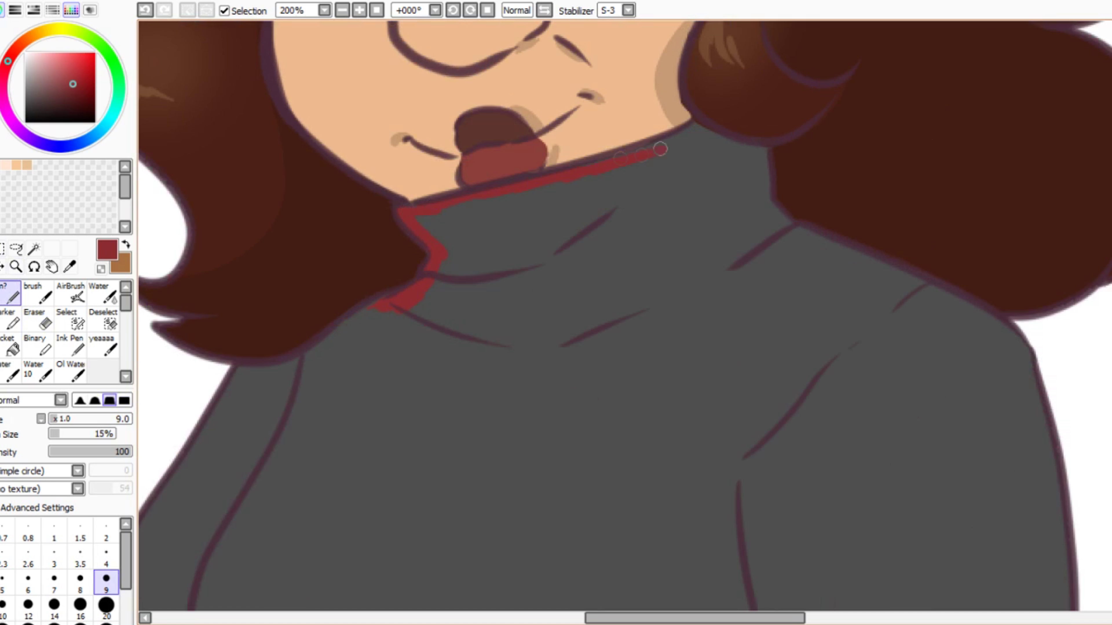
scroll(244, 212, up, 2)
drag(911, 368, 300, 367)
scroll(583, 521, down, 3)
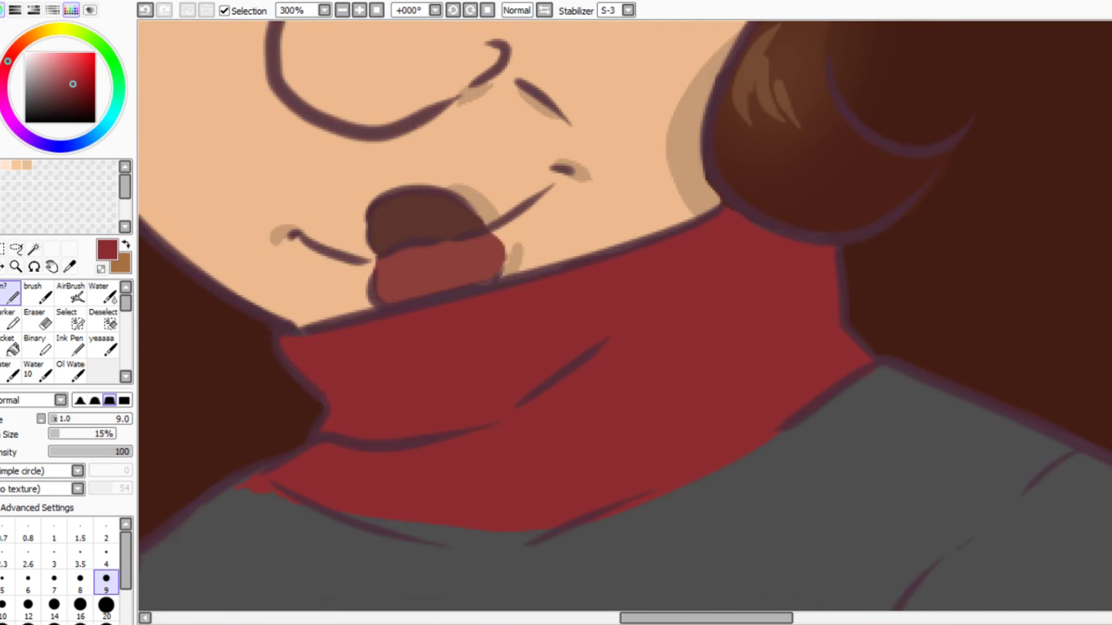
Step: Outline and fill the sweater's upper chest in the same dark red, erasing the colour outside the arm with a size 20 eraser
mouse_move(326, 308)
mouse_down()
mouse_move(260, 437)
mouse_move(301, 454)
mouse_up()
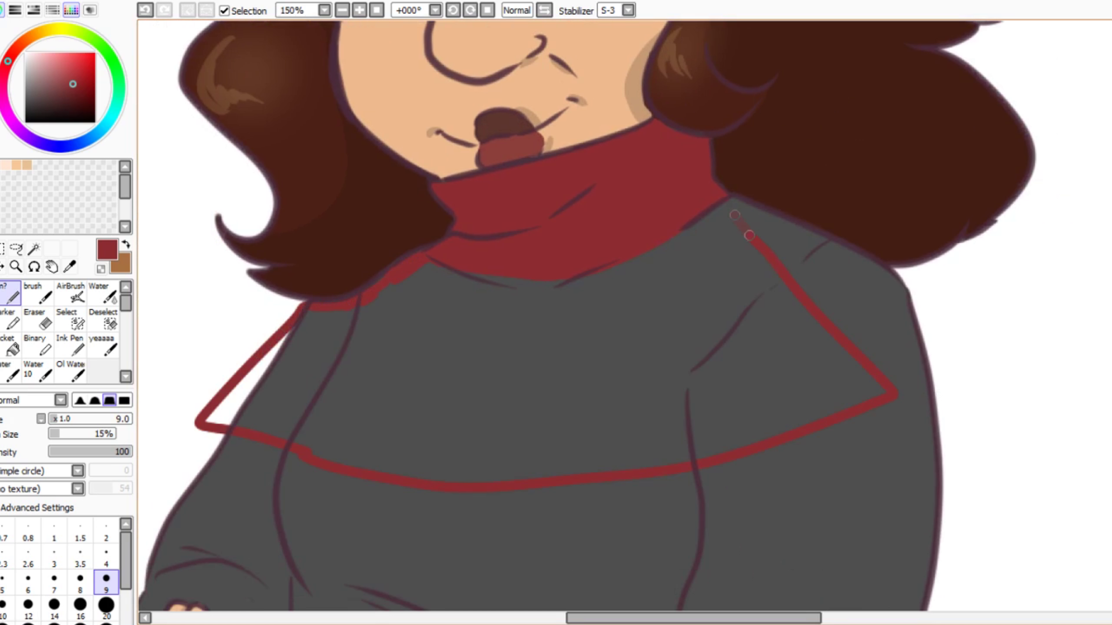
click(12, 349)
click(569, 351)
click(45, 319)
mouse_move(215, 432)
mouse_down()
mouse_move(233, 412)
mouse_move(302, 305)
mouse_move(231, 379)
mouse_move(260, 340)
mouse_up()
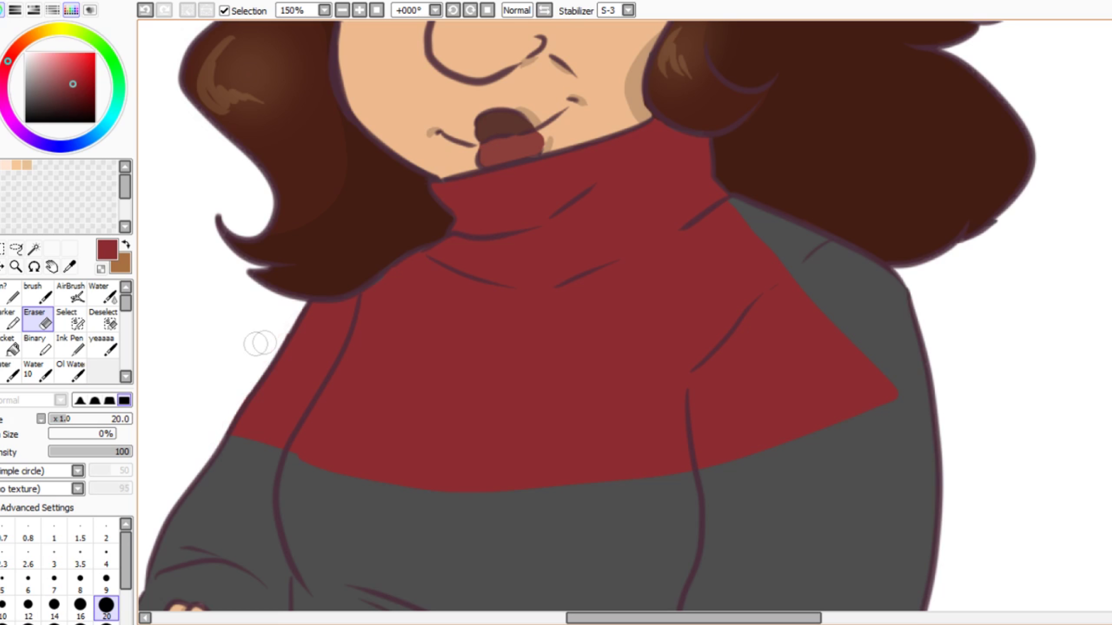
Step: Outline and fill the sweater's remaining grey shoulder area in dark red and clean up its edges with the eraser
key(n)
drag(736, 206, 831, 237)
click(12, 349)
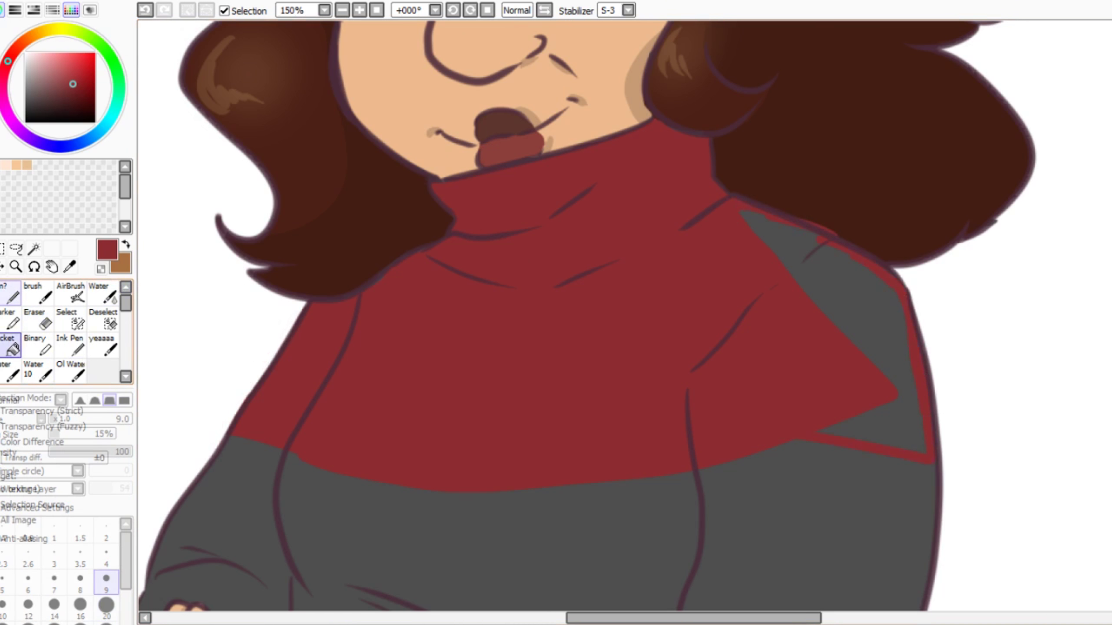
scroll(569, 306, up, 2)
scroll(569, 307, up, 1)
click(46, 320)
scroll(344, 161, down, 4)
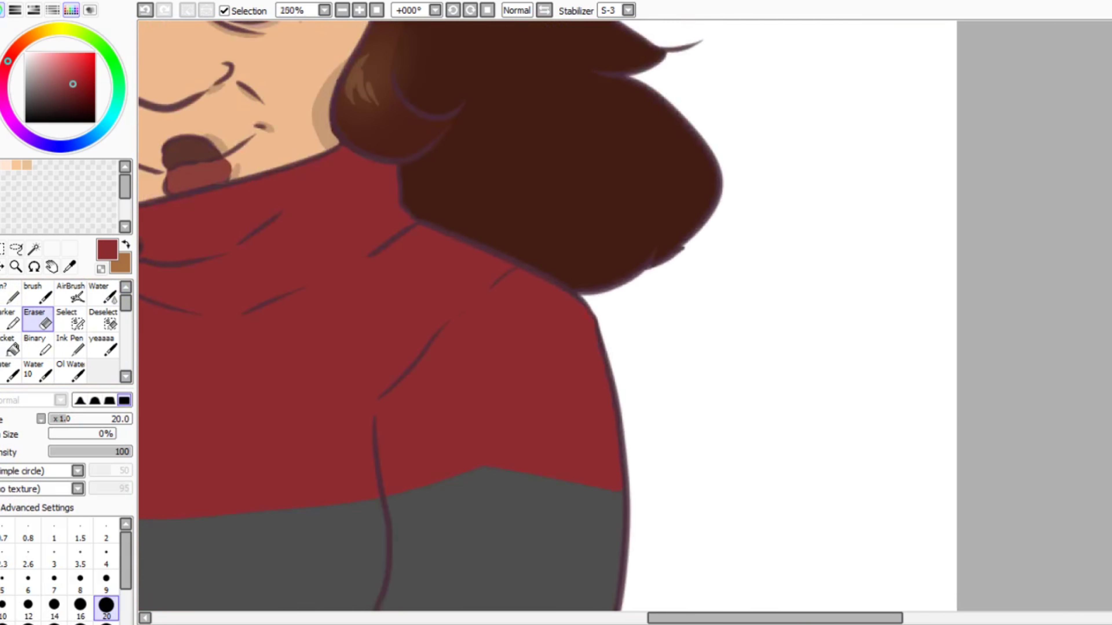
Step: Pick up the sweater's dark red and colour the sleeve above the clasped hands
scroll(613, 307, down, 5)
scroll(613, 307, up, 2)
key(alt)
alt+click(263, 413)
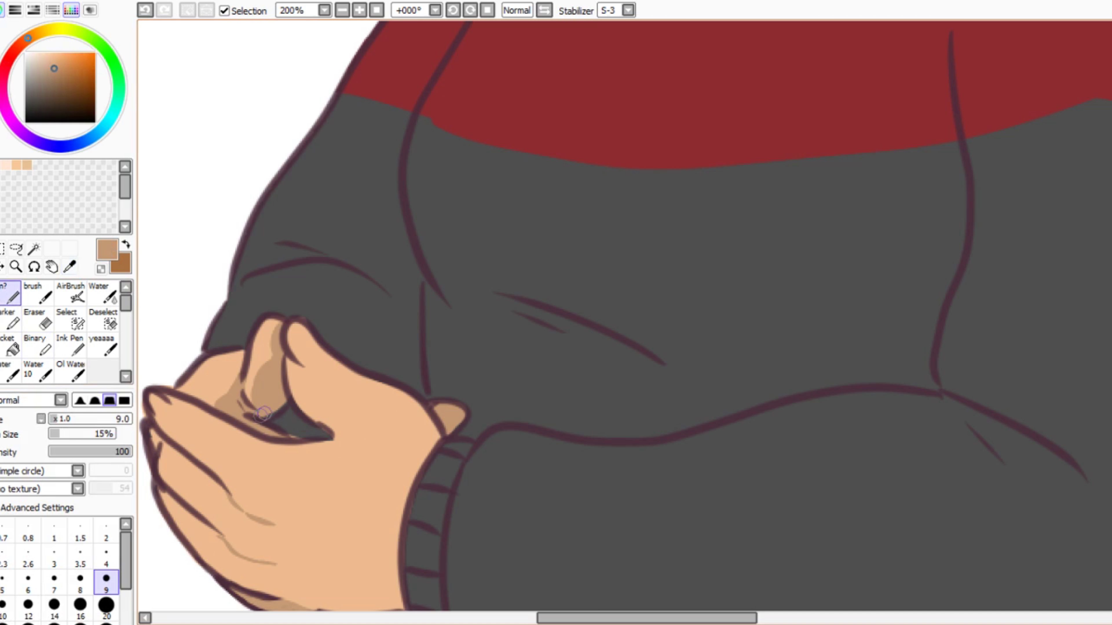
alt+click(307, 424)
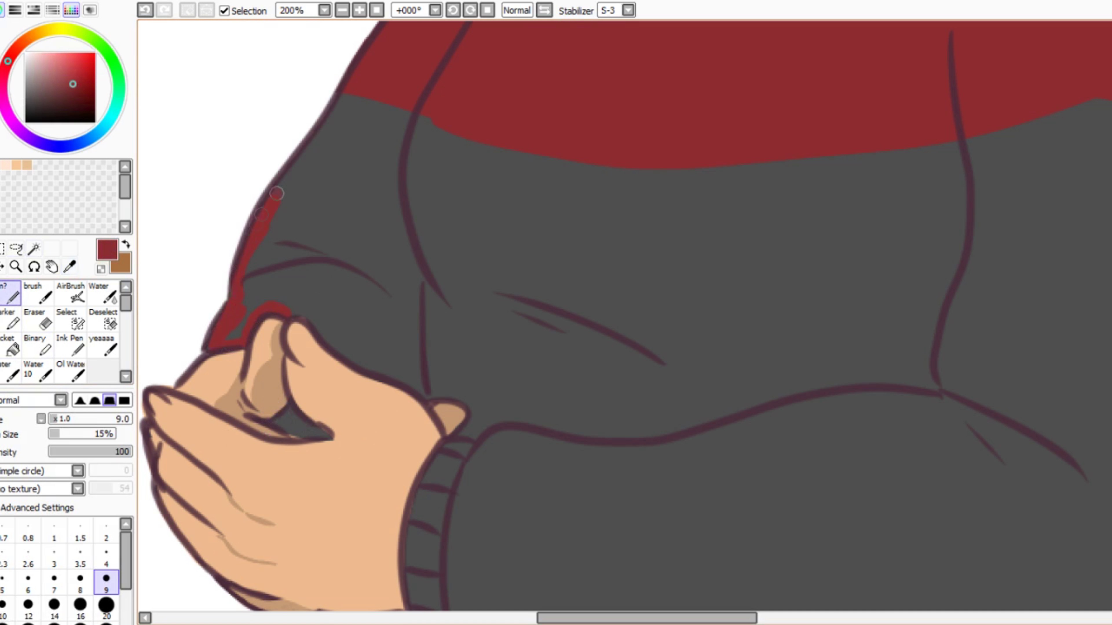
click(289, 294)
scroll(332, 356, up, 2)
drag(625, 248, 270, 385)
Step: Colour the small sweater gap between the fingers dark red with a size 4 brush
key(bracketleft)
key(bracketleft)
key(bracketleft)
key(bracketleft)
key(bracketleft)
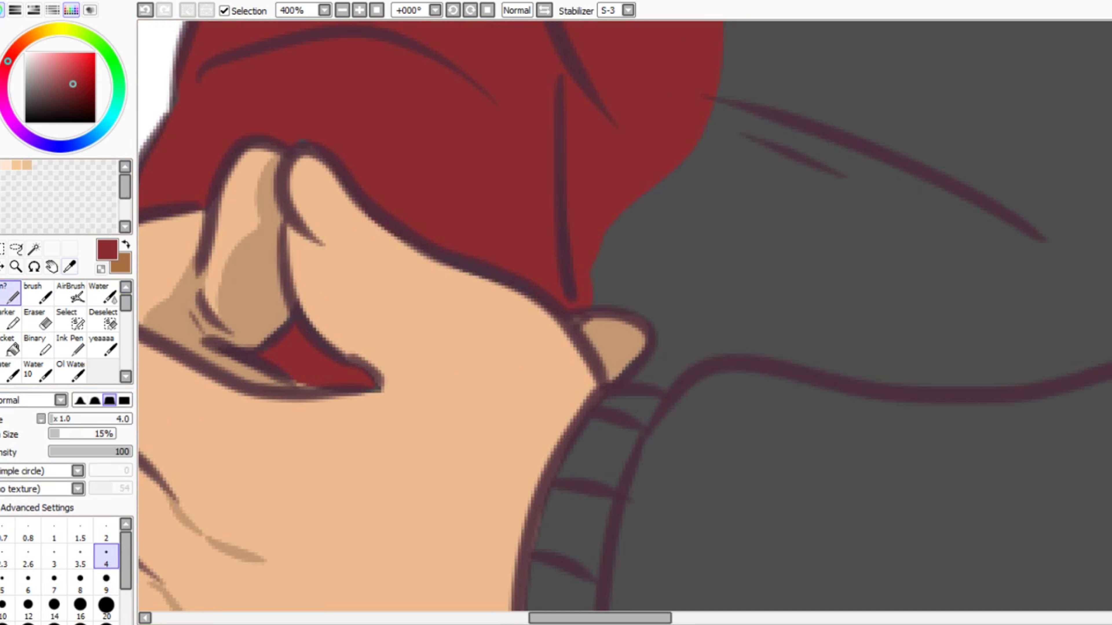
alt+click(236, 334)
Step: Paint the ribbed cuff and adjoining forearm dark red with a size 7 brush and fill, erasing the overspill with size 9
scroll(221, 402, down, 3)
alt+click(221, 402)
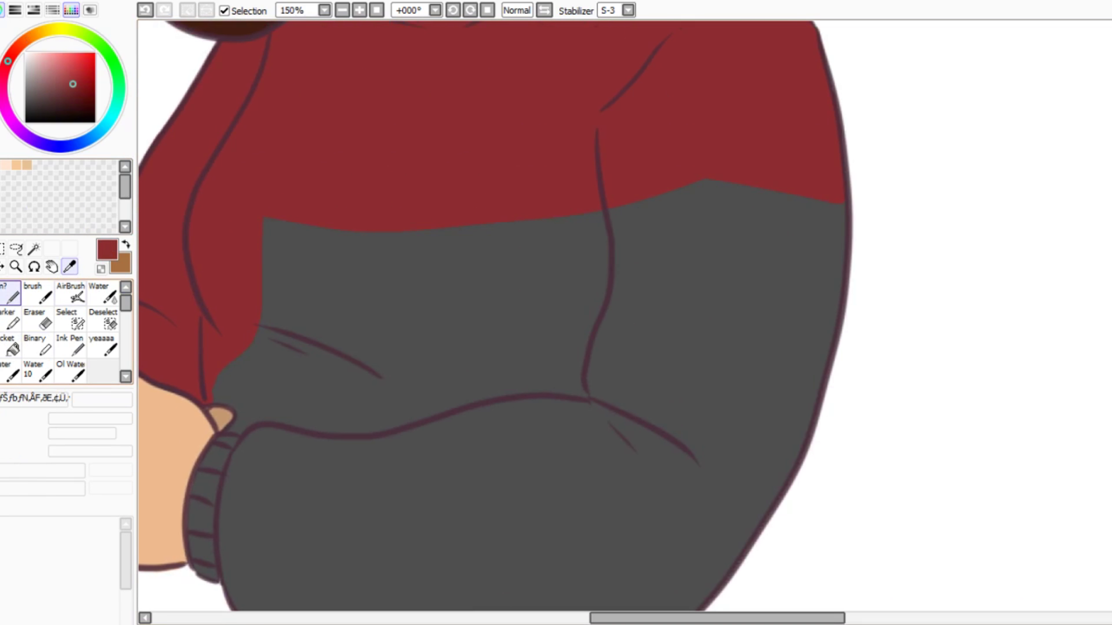
key(bracketright)
key(bracketright)
key(bracketright)
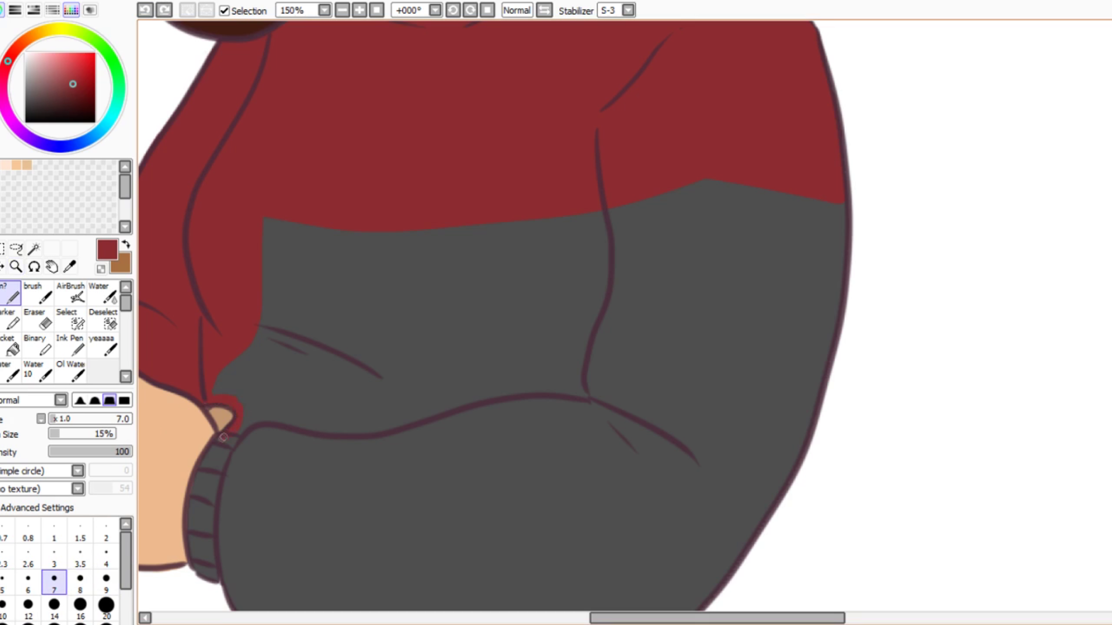
drag(394, 394, 394, 193)
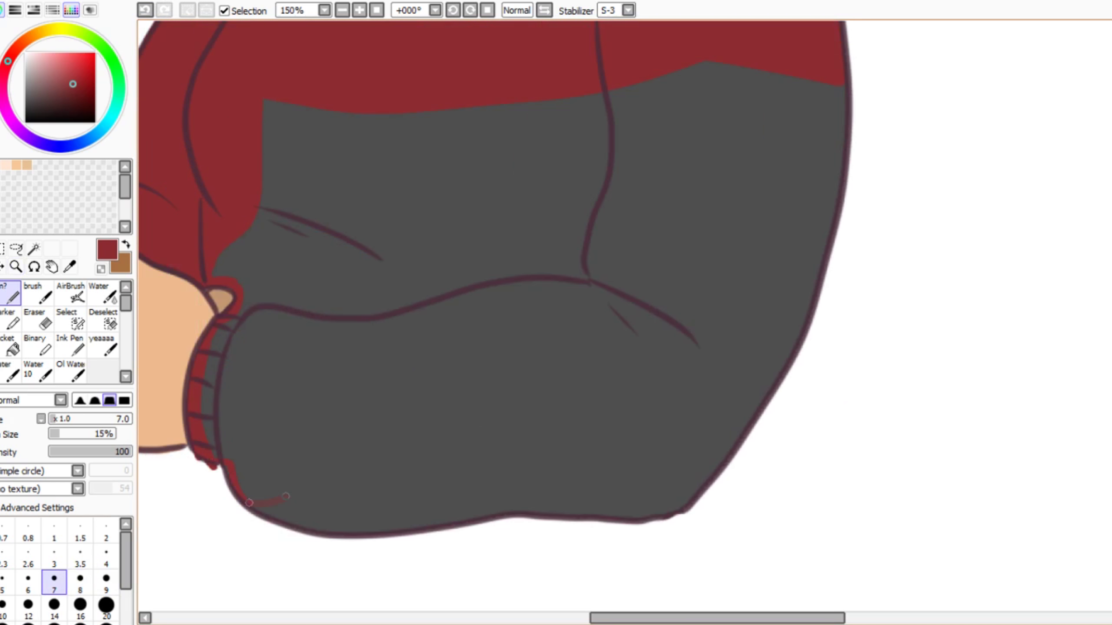
click(11, 346)
click(206, 394)
scroll(206, 416, up, 2)
key(e)
drag(324, 387, 275, 381)
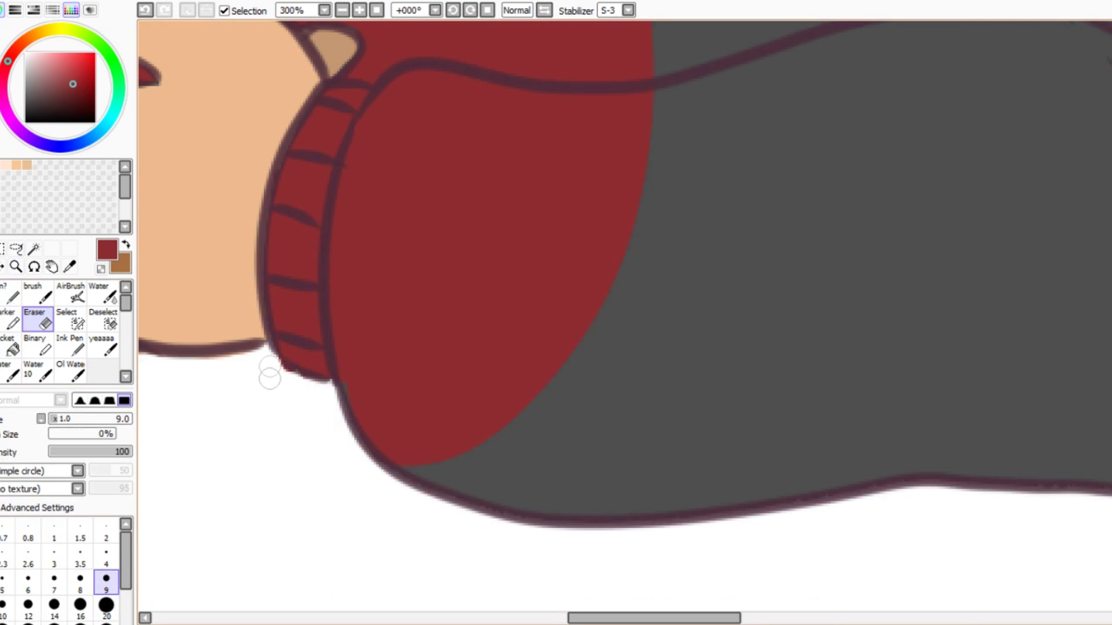
Step: Outline the remaining grey torso and elbow with a size 9 brush and fill them in dark red
key(n)
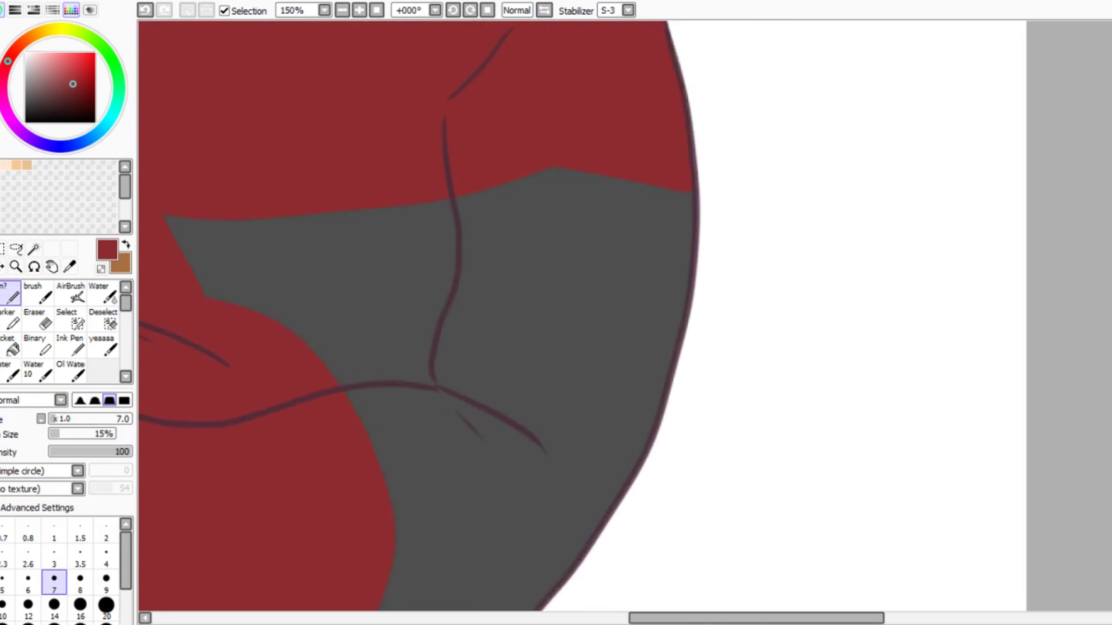
scroll(368, 487, down, 3)
key(bracketright)
key(bracketright)
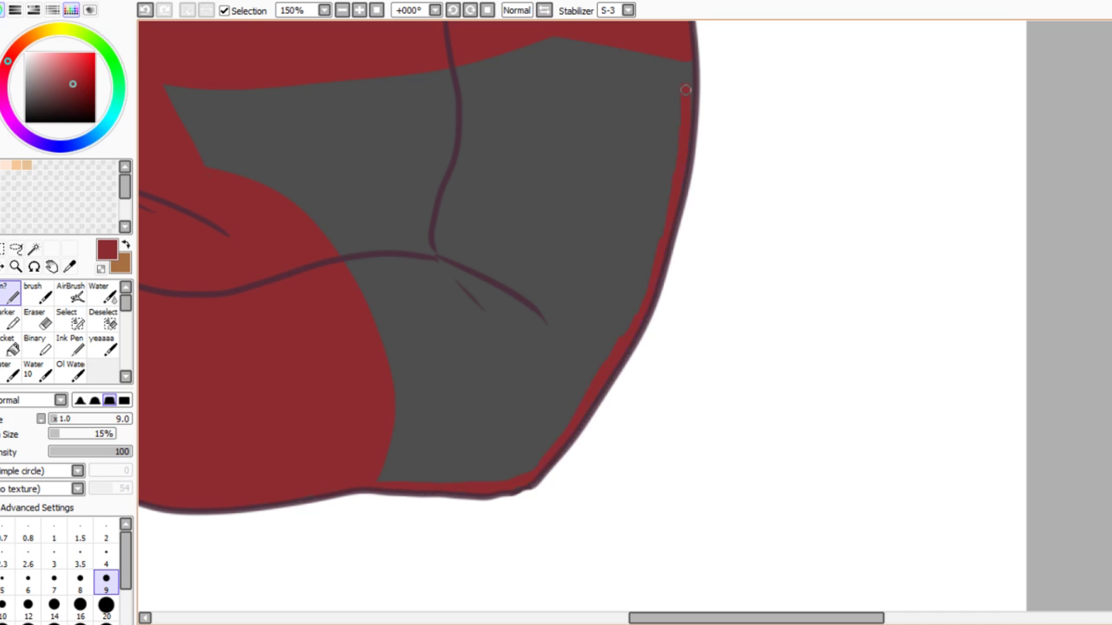
key(ctrl+plus)
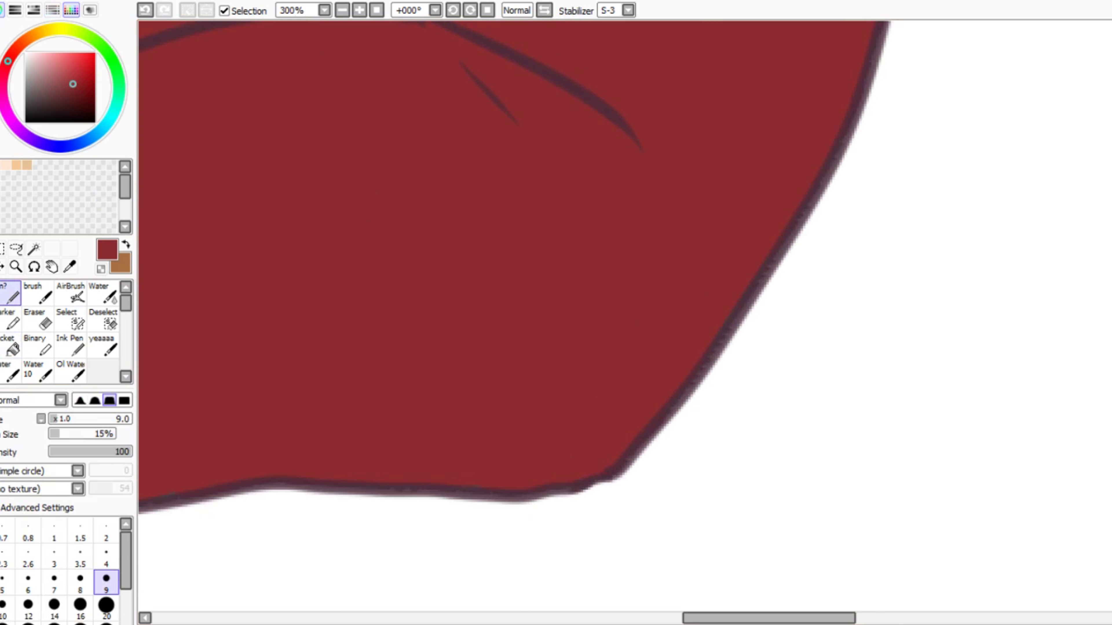
Step: Try a slightly deeper red on the whole sweater with the hue and saturation adjustment
key(ctrl+minus)
key(ctrl+minus)
key(ctrl+minus)
key(ctrl+minus)
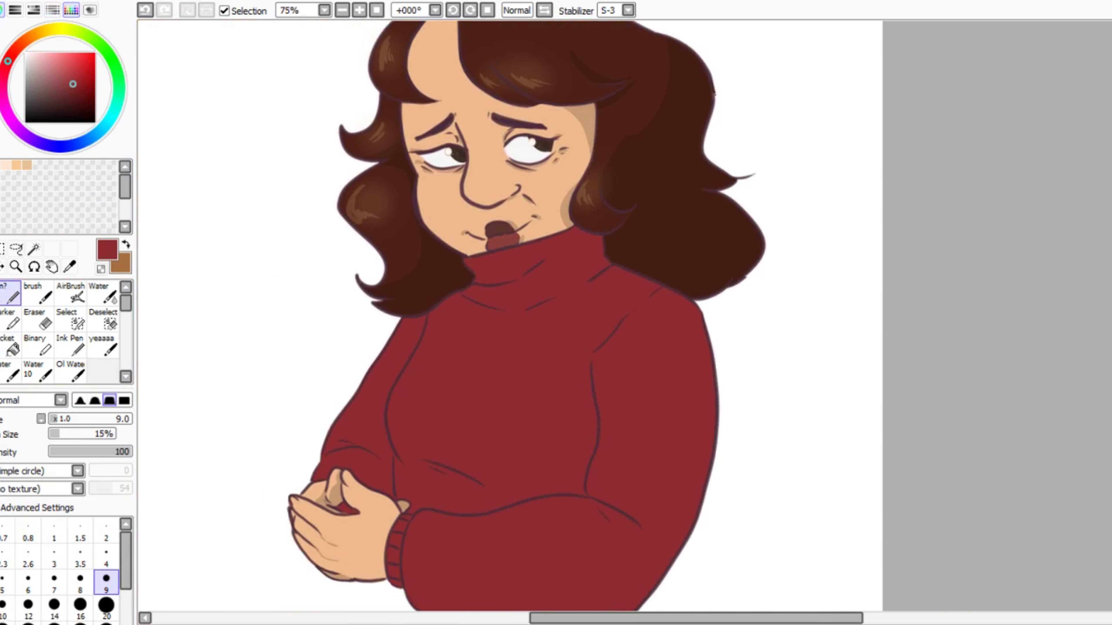
key(ctrl+u)
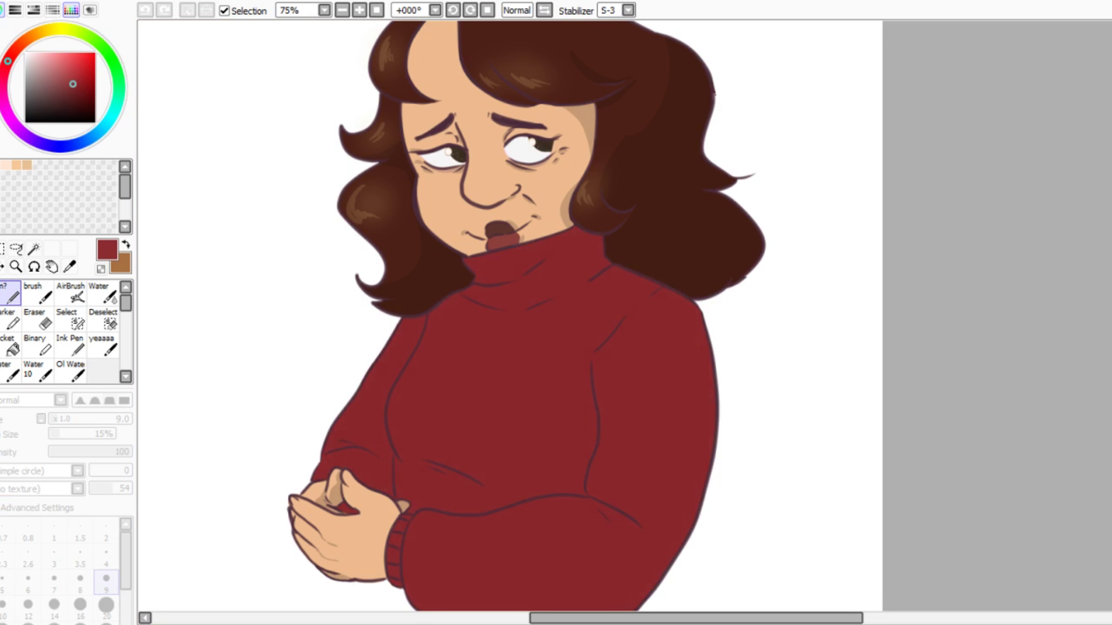
key(Return)
Step: Paint teal shadow shapes on the waist fold and around the sleeve crease above the clasped hands, cleaning their edges
key(ctrl+plus)
key(ctrl+plus)
mouse_move(71, 145)
mouse_down()
mouse_move(35, 141)
mouse_move(61, 150)
mouse_move(106, 123)
mouse_up()
drag(391, 376, 518, 433)
drag(212, 350, 333, 372)
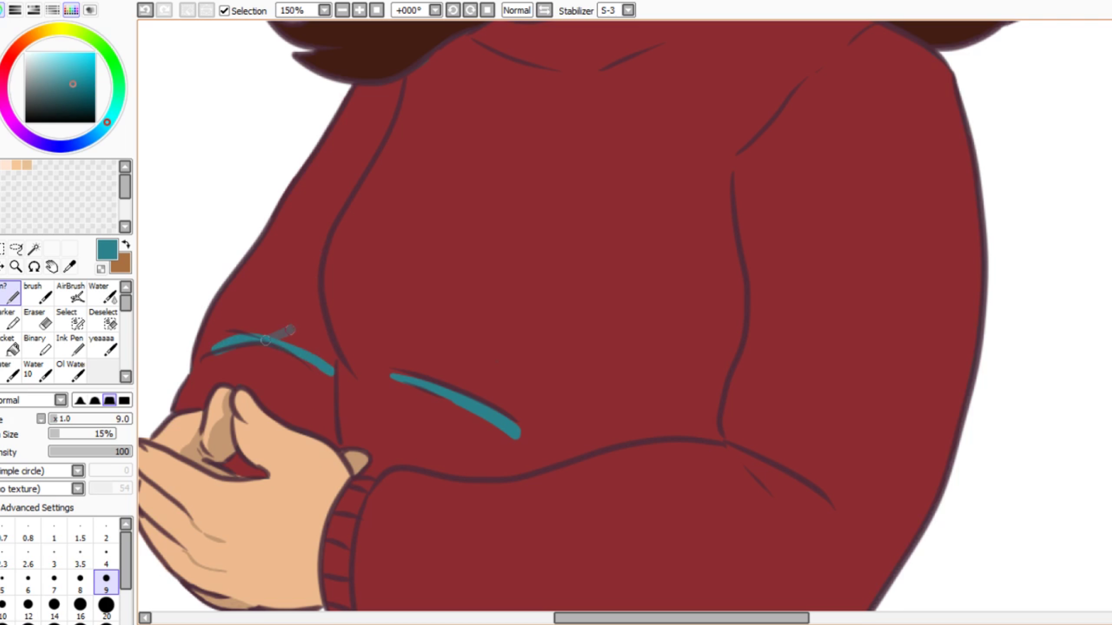
drag(265, 340, 326, 377)
drag(307, 338, 335, 438)
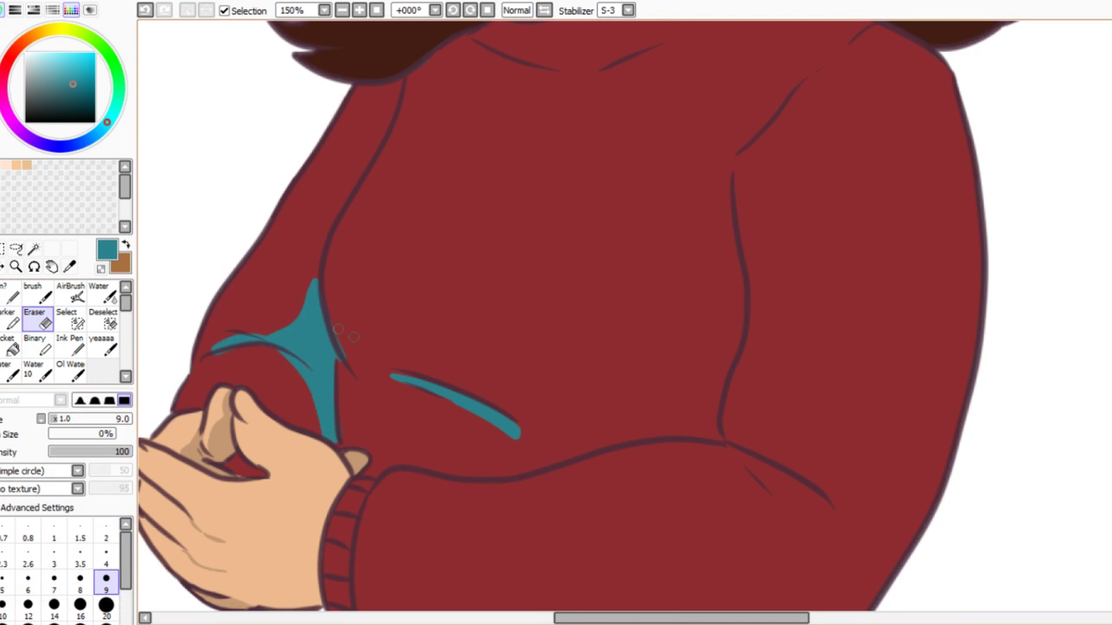
drag(219, 348, 196, 362)
key(e)
key(ctrl+minus)
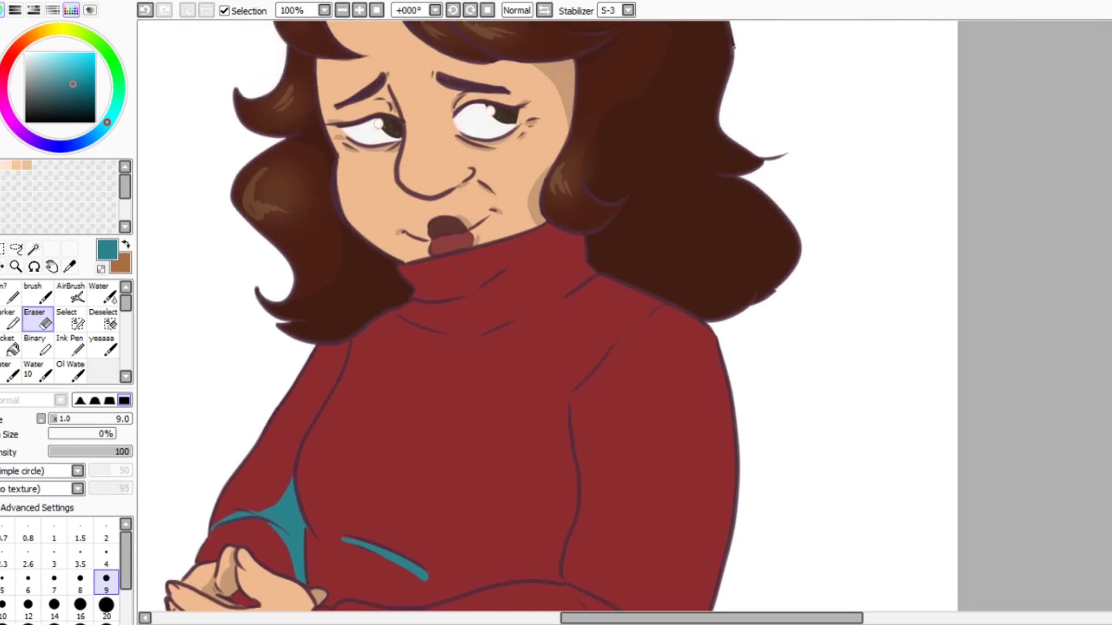
Step: Add teal shadows along the turtleneck folds and the collar's base, undoing the small fold stroke below the collar
key(ctrl+plus)
key(n)
mouse_move(298, 313)
mouse_down()
mouse_move(438, 291)
mouse_move(499, 241)
mouse_up()
mouse_move(631, 297)
mouse_down()
mouse_move(687, 254)
mouse_move(757, 280)
mouse_move(628, 299)
mouse_move(458, 372)
mouse_up()
key(e)
key(n)
drag(409, 348, 325, 389)
key(ctrl+minus)
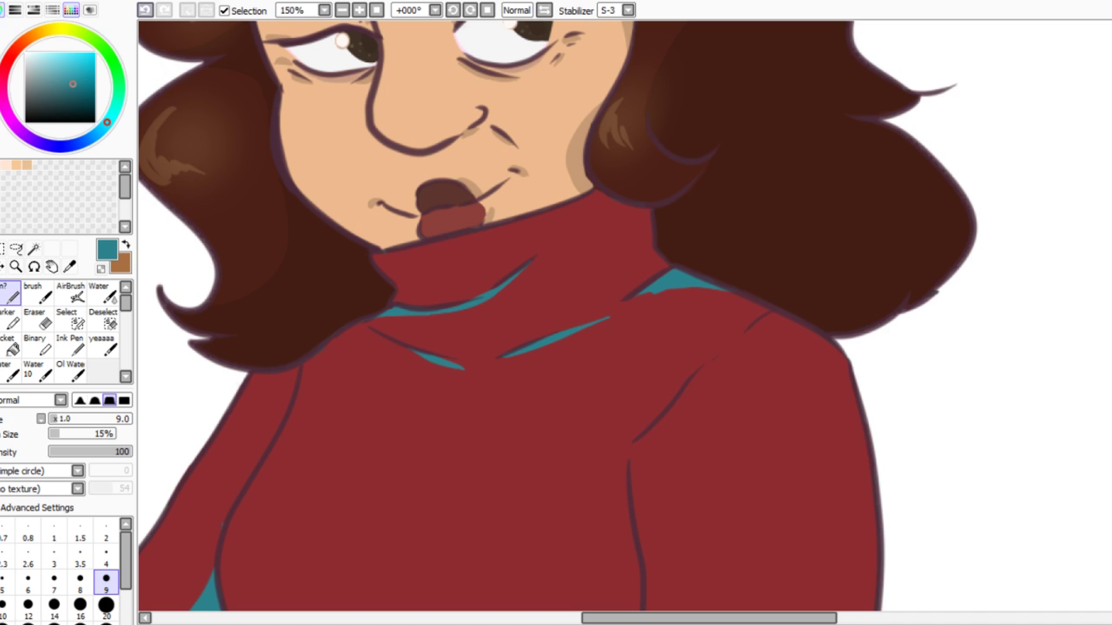
key(ctrl+z)
Step: Shade the inner elbow creases of the bent arm in teal and blend the shadows into the sweater as darker red
key(ctrl+minus)
mouse_move(508, 314)
mouse_down()
mouse_move(489, 424)
mouse_move(504, 342)
mouse_move(475, 397)
mouse_up()
key(e)
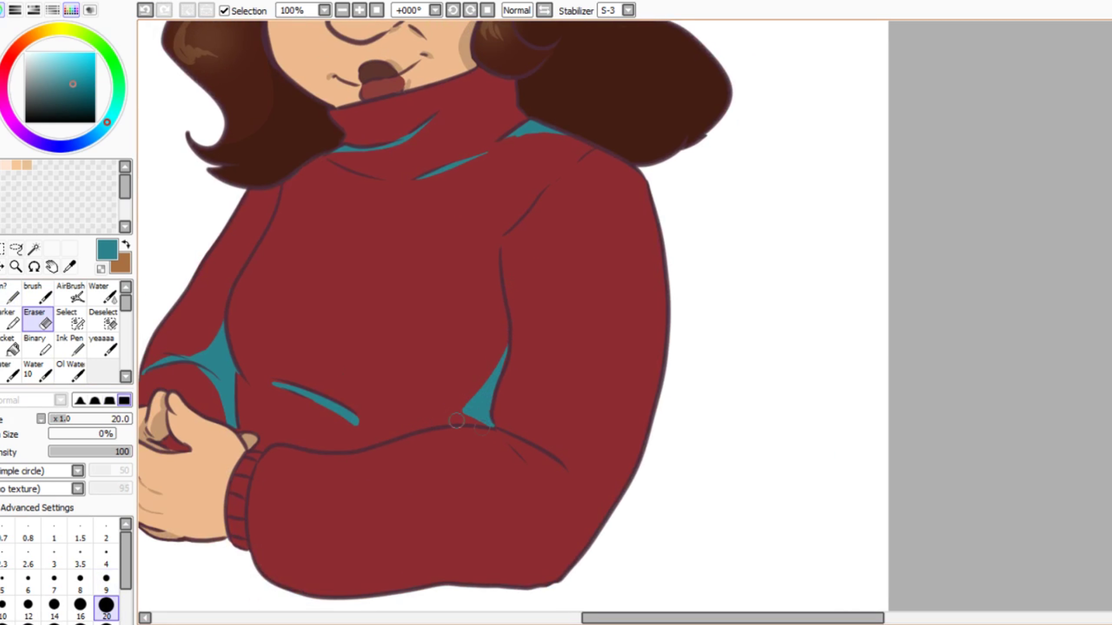
key(n)
drag(508, 436, 546, 450)
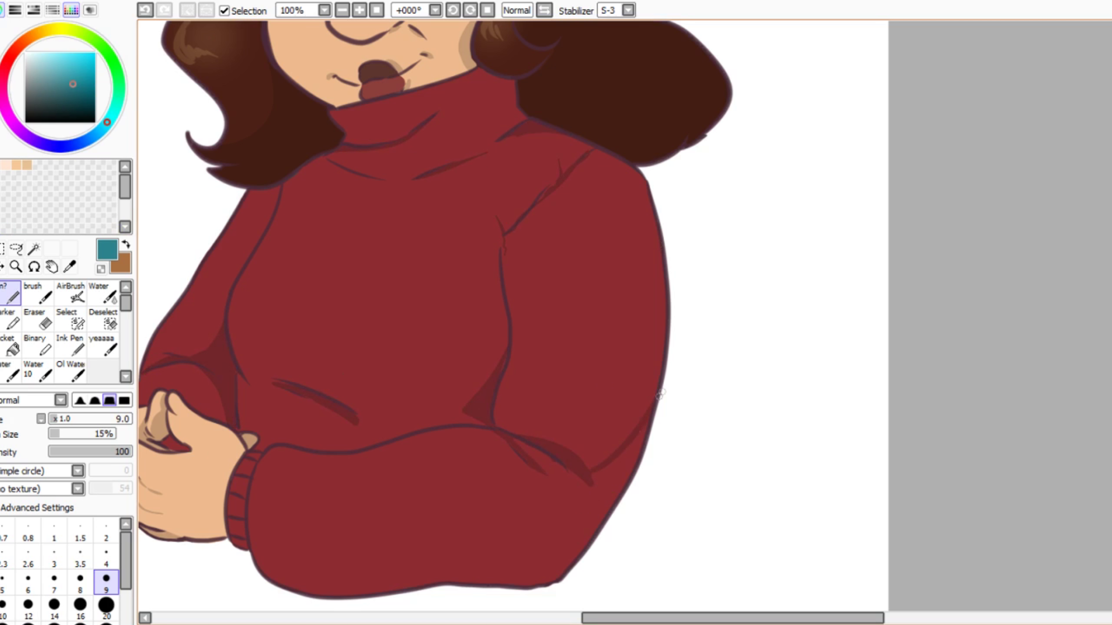
Step: Shade the outer elbow with the brush enlarged to size 50 and darken the outer edge of the shoulder
key(])
key(])
key(])
key(])
key(])
key(])
key(])
key(])
key(])
key(])
mouse_move(613, 543)
mouse_down()
mouse_move(596, 467)
mouse_move(648, 385)
mouse_up()
key(e)
key(n)
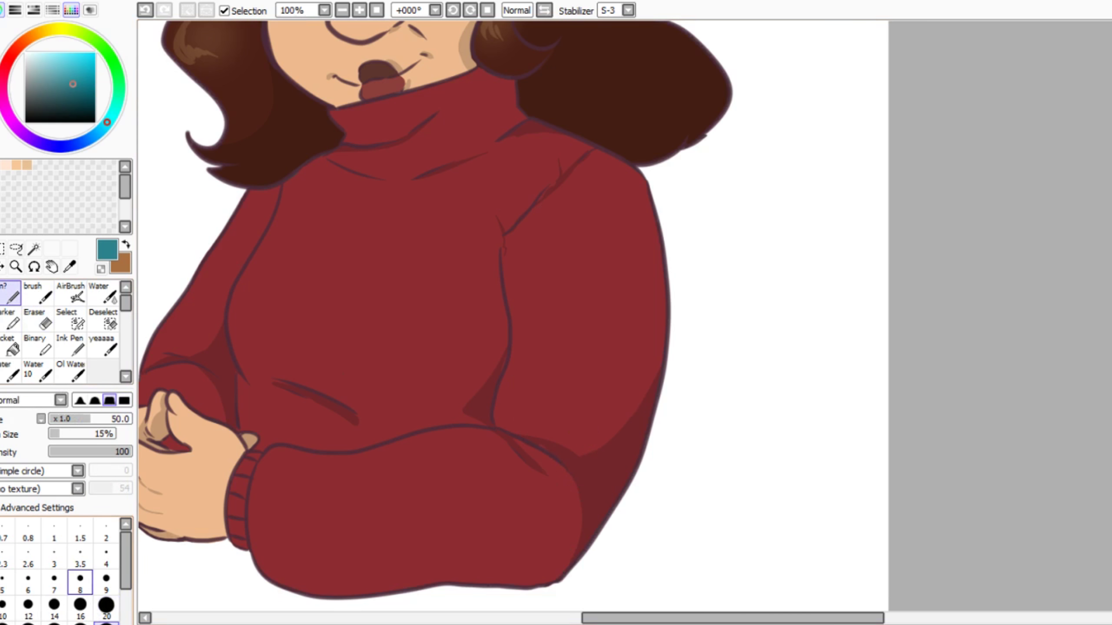
mouse_move(592, 153)
mouse_down()
mouse_move(649, 187)
mouse_move(652, 222)
mouse_up()
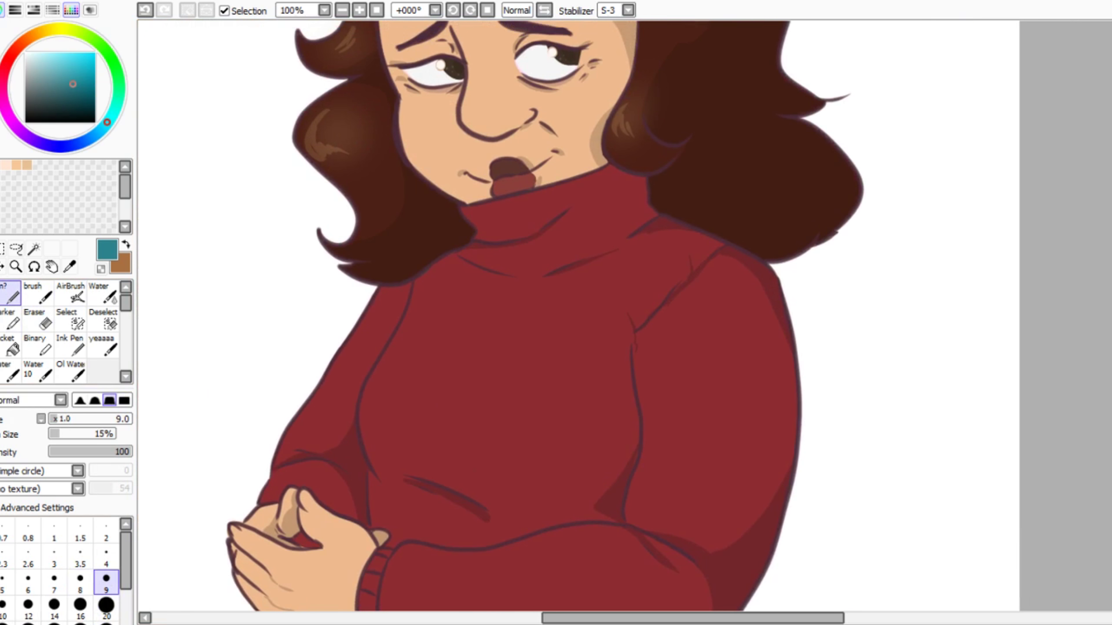
Step: Shade the waist just above the cuff and forearm with a size 9 brush, trimming the shadow with a size 20 eraser
scroll(285, 325, up, 2)
mouse_move(349, 340)
mouse_down()
mouse_move(285, 326)
mouse_move(225, 281)
mouse_move(228, 263)
mouse_up()
drag(412, 359, 479, 357)
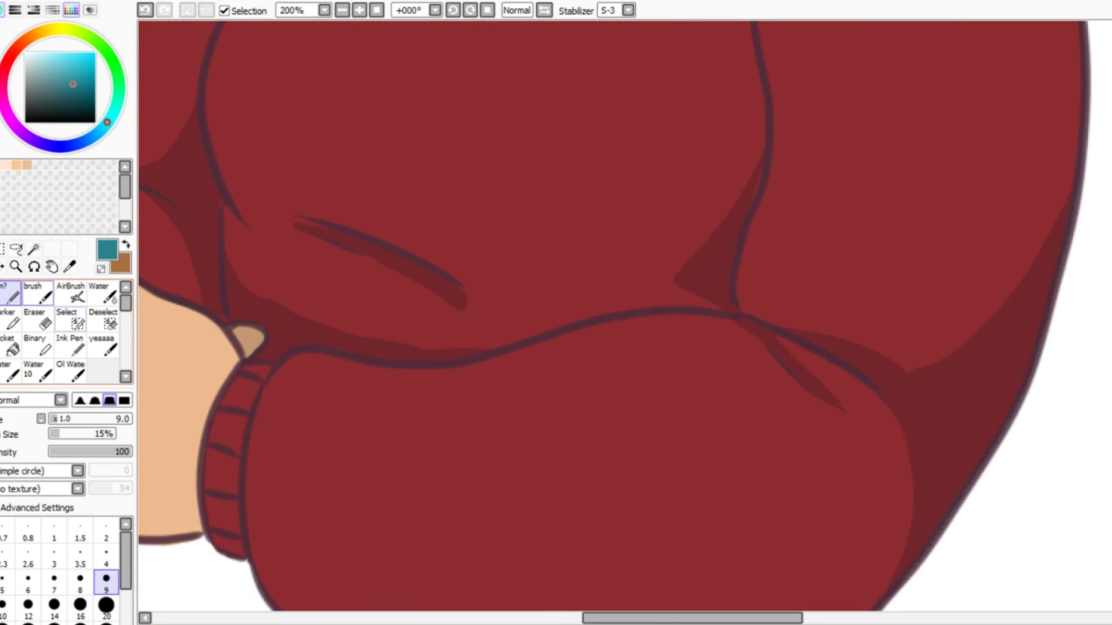
click(37, 319)
drag(407, 353, 378, 325)
drag(307, 333, 416, 351)
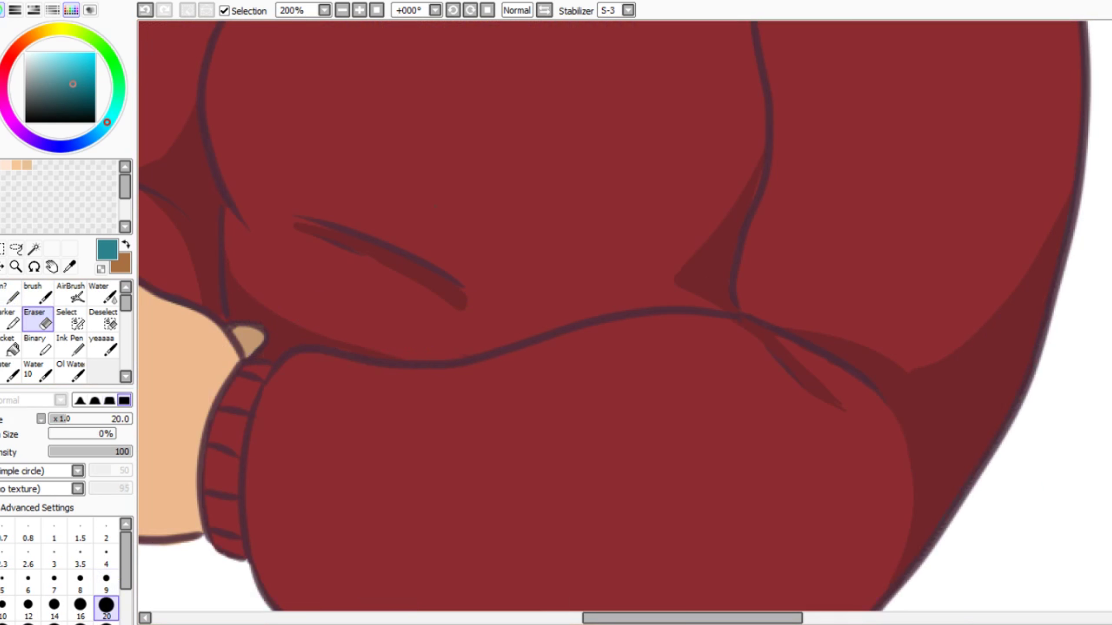
key(n)
scroll(308, 336, down, 3)
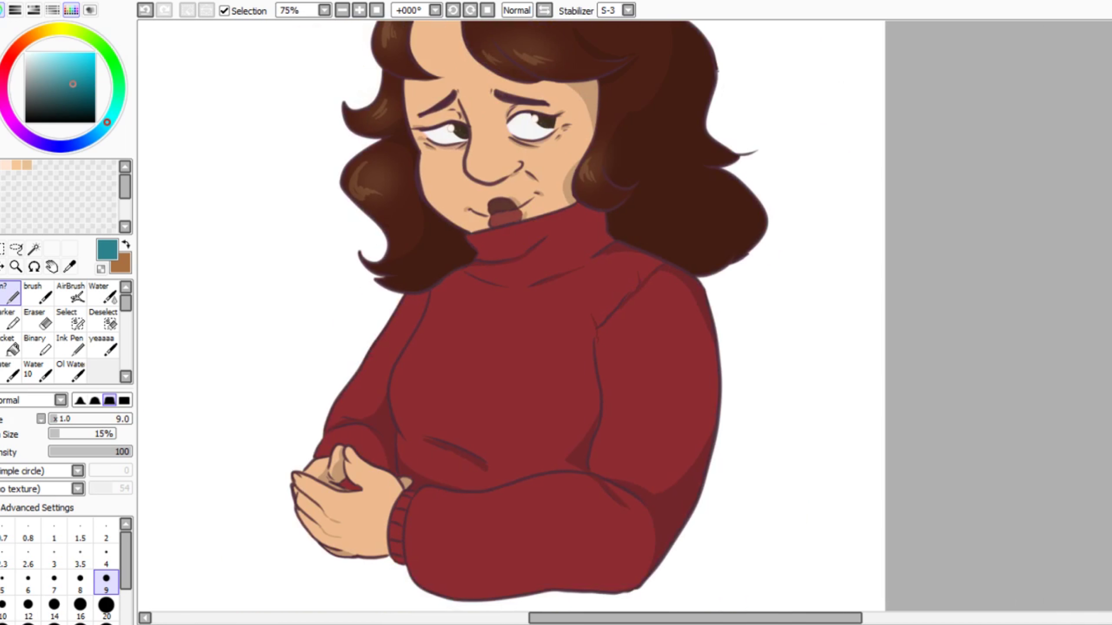
scroll(613, 491, up, 4)
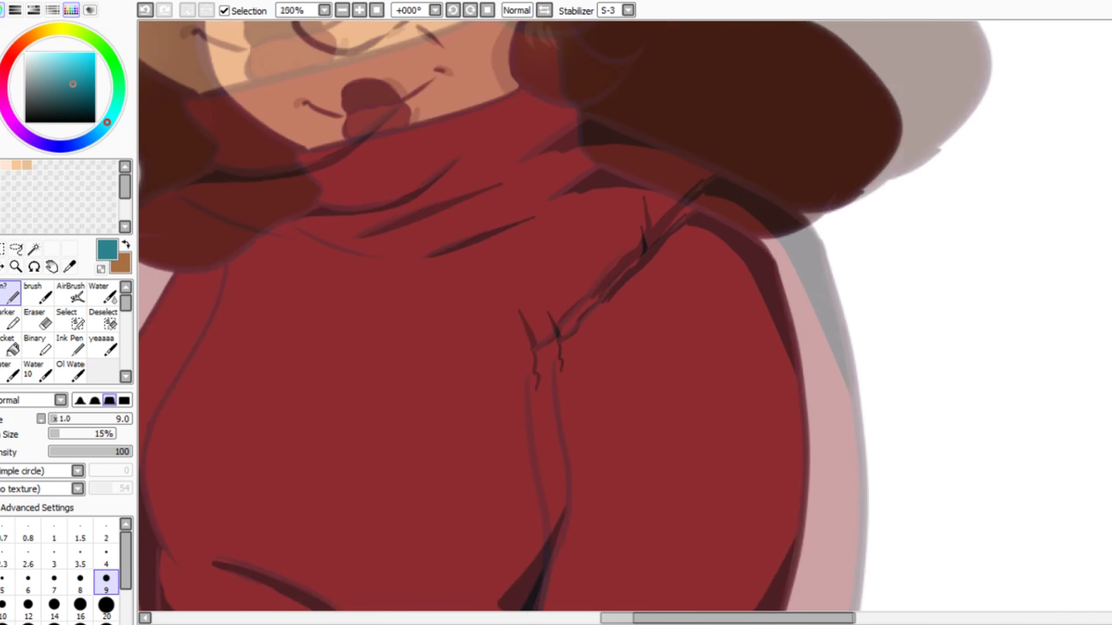
scroll(450, 358, down, 4)
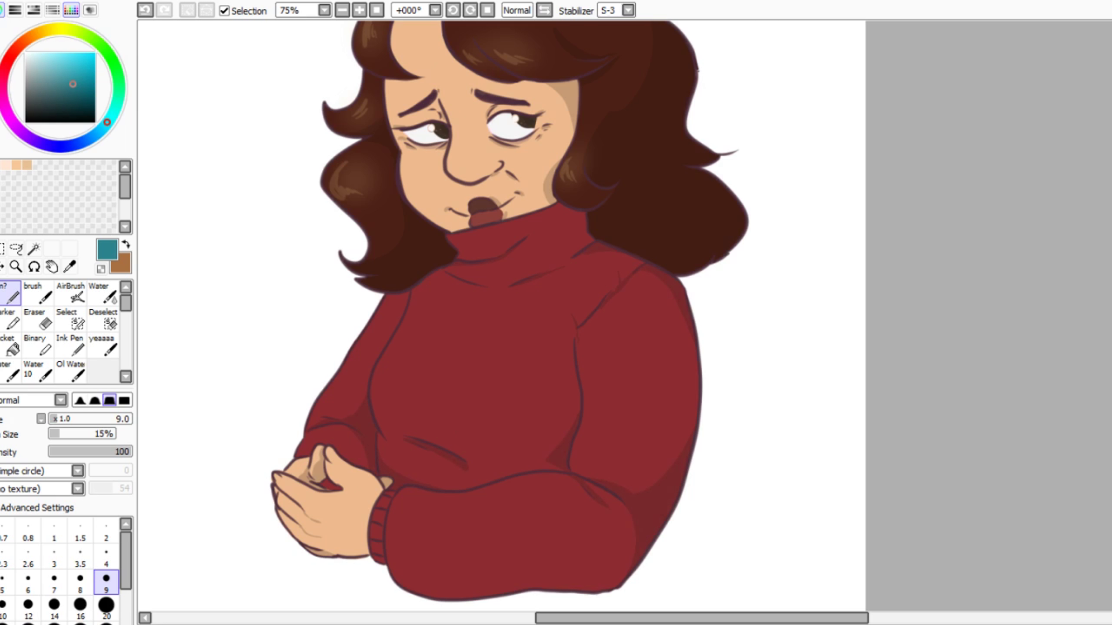
Step: Choose a dark grey-teal and draw two long vertical stripes from the collar down the sweater's front
click(35, 106)
mouse_move(462, 234)
mouse_down()
mouse_move(468, 268)
mouse_move(424, 486)
mouse_up()
drag(447, 263, 395, 473)
scroll(587, 470, up, 1)
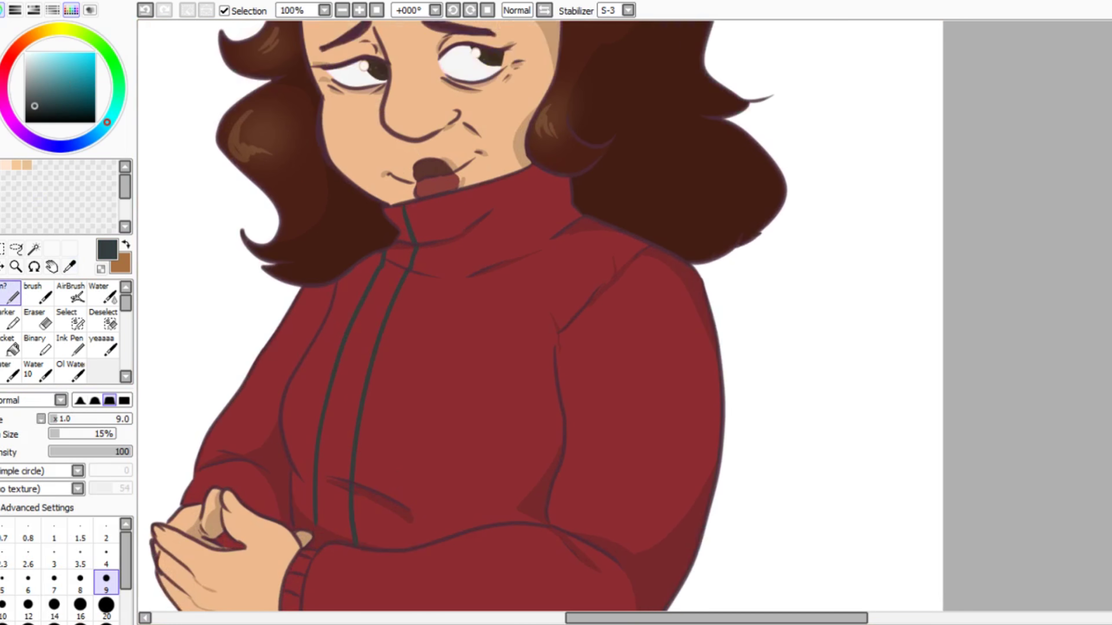
Step: Undo the last front stripe and redraw it from the collar's edge down to the cuff
key(ctrl+z)
drag(340, 453, 344, 430)
key(ctrl+z)
drag(387, 208, 337, 473)
key(ctrl+z)
drag(399, 200, 340, 489)
Step: Draw three more dark stripes from the turtleneck down the rest of the chest, the last one ending at the armpit
drag(463, 144, 433, 493)
drag(498, 135, 515, 471)
drag(536, 117, 571, 304)
Step: Draw matching dark stripes down both upper sleeves, comparing the first sleeve's stripes by undoing and redoing them
drag(327, 238, 258, 354)
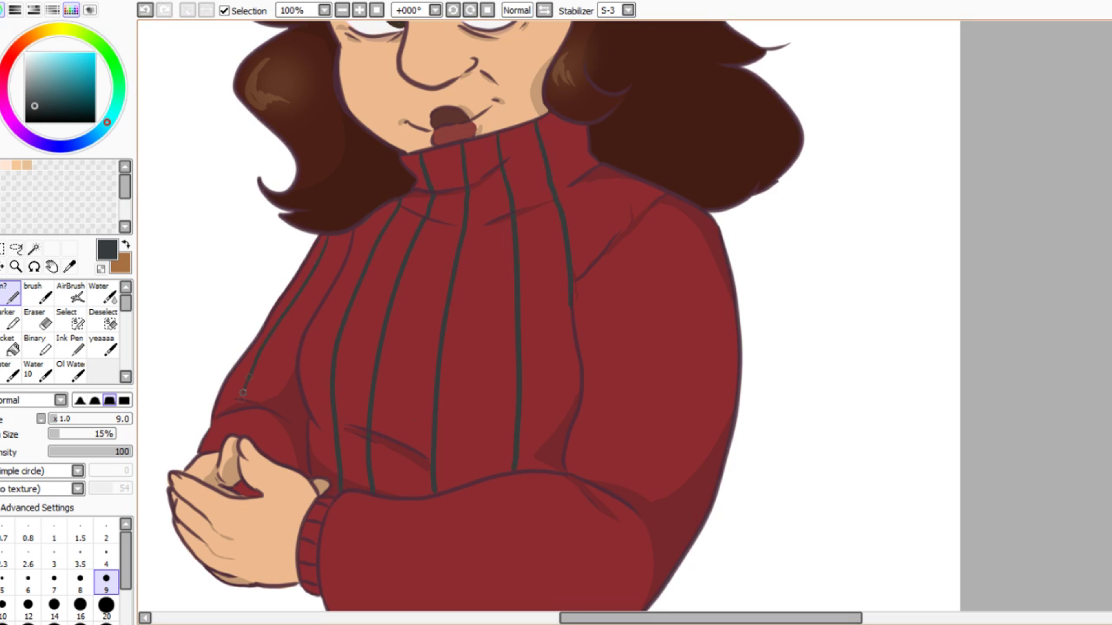
key(ctrl+z)
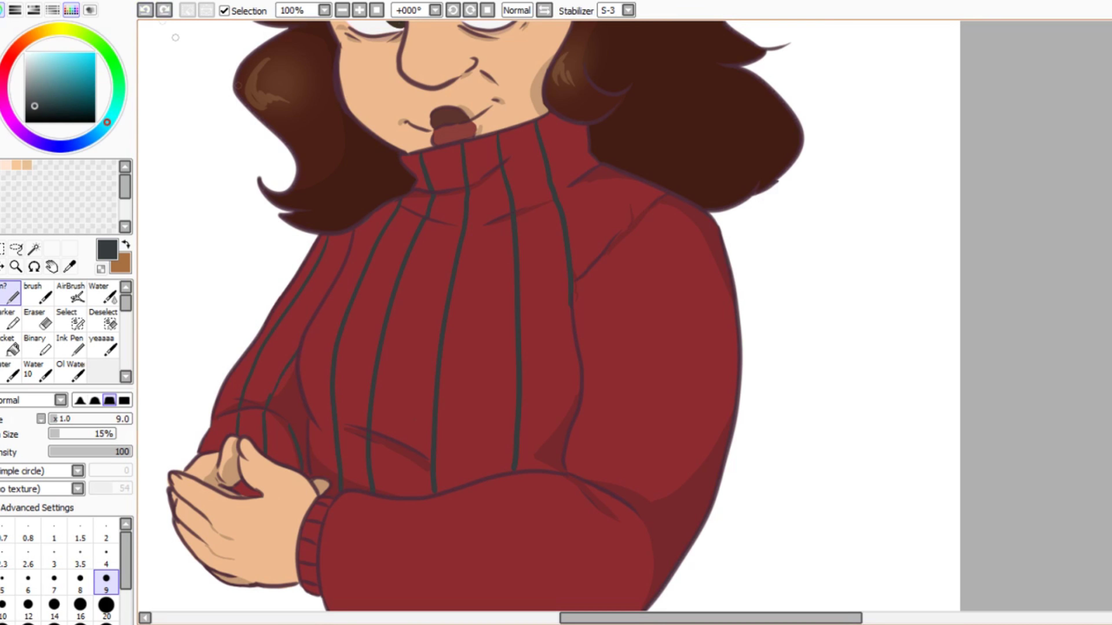
key(ctrl+y)
key(ctrl+z)
key(ctrl+y)
mouse_move(569, 135)
mouse_down()
mouse_move(458, 100)
mouse_move(515, 194)
mouse_move(522, 460)
mouse_up()
drag(525, 148, 561, 494)
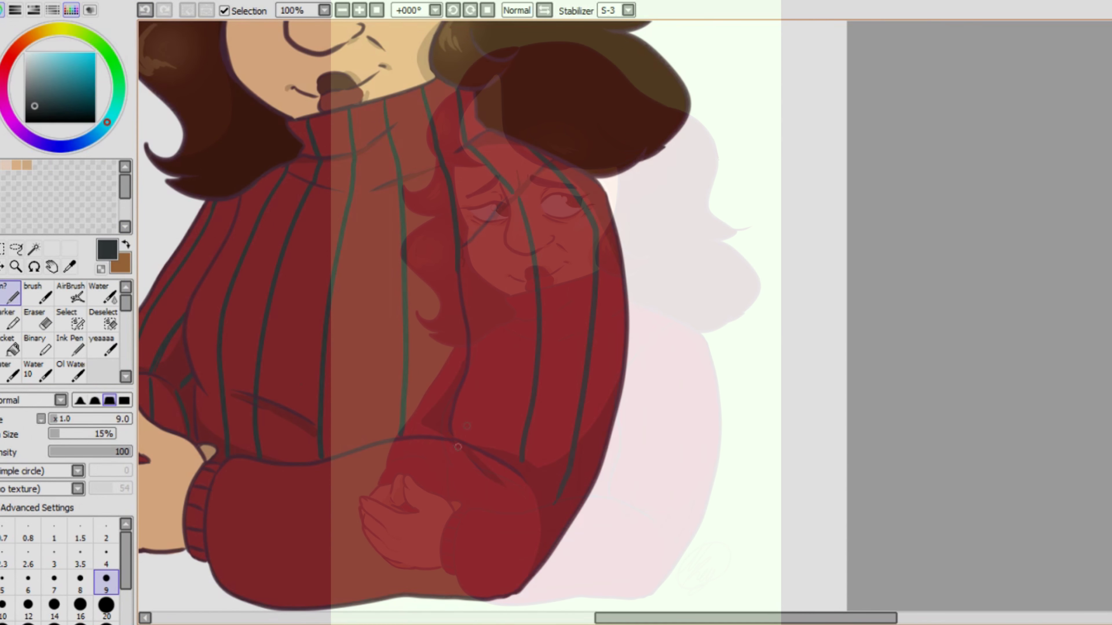